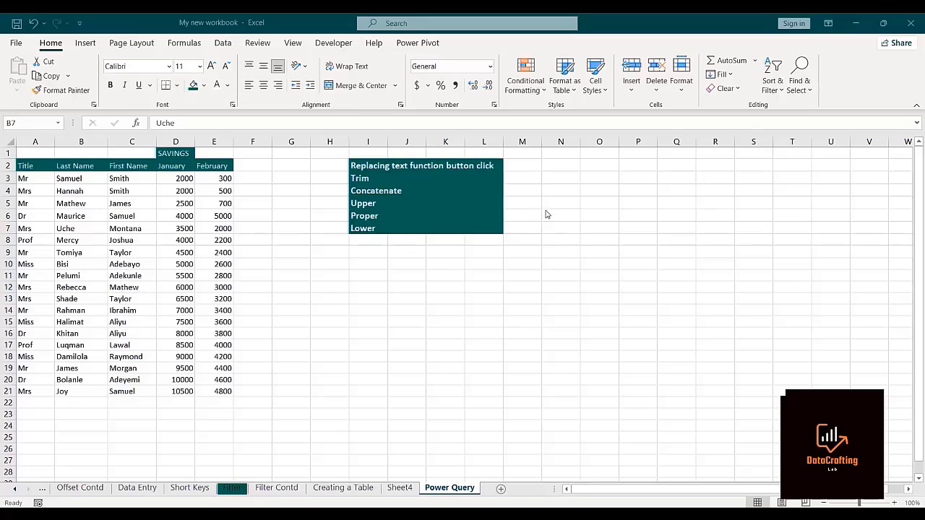
# Convert the savings data range on the Power Query sheet into a table.
pyautogui.click(103, 228)
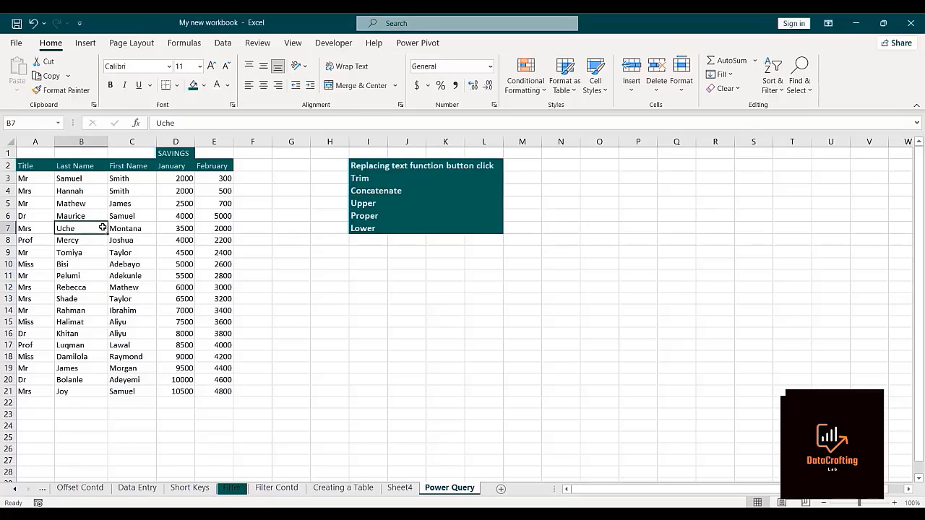
pyautogui.click(87, 44)
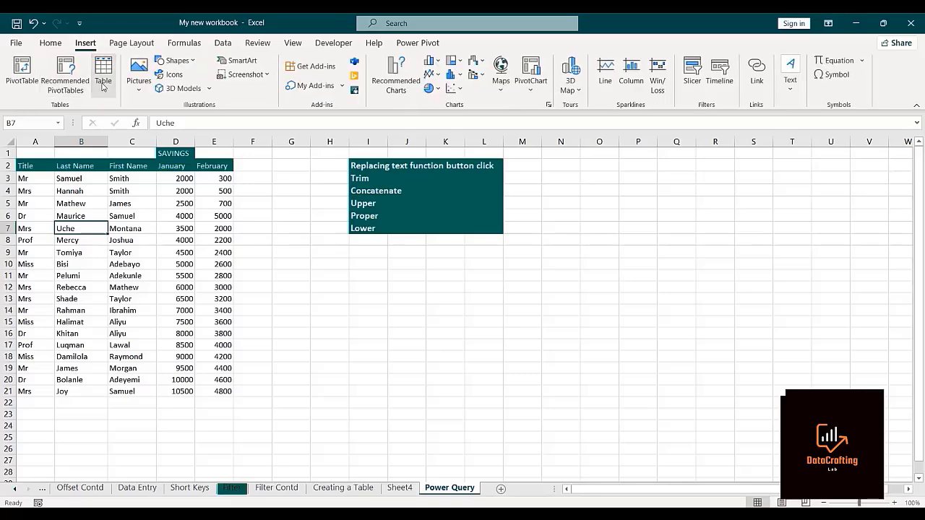
pyautogui.click(103, 79)
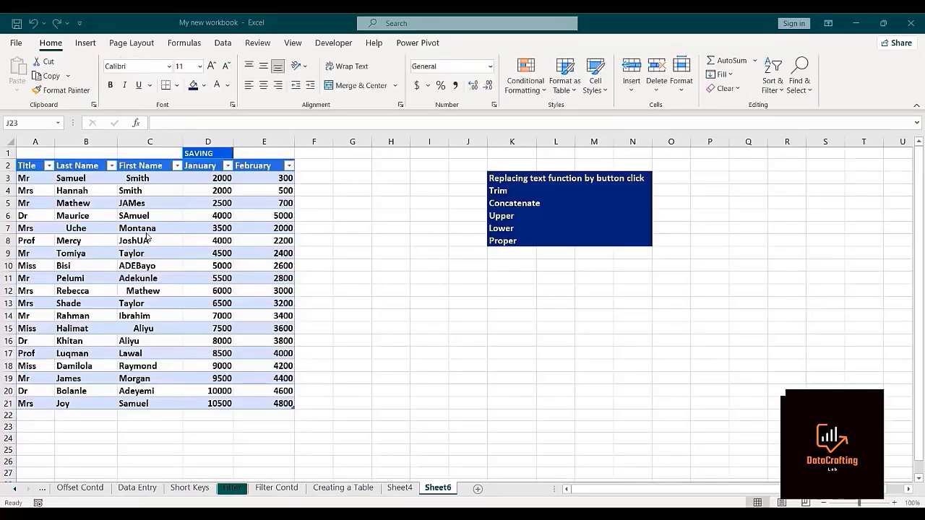
# Rename the savings table on Sheet6 as Query1.
pyautogui.click(146, 230)
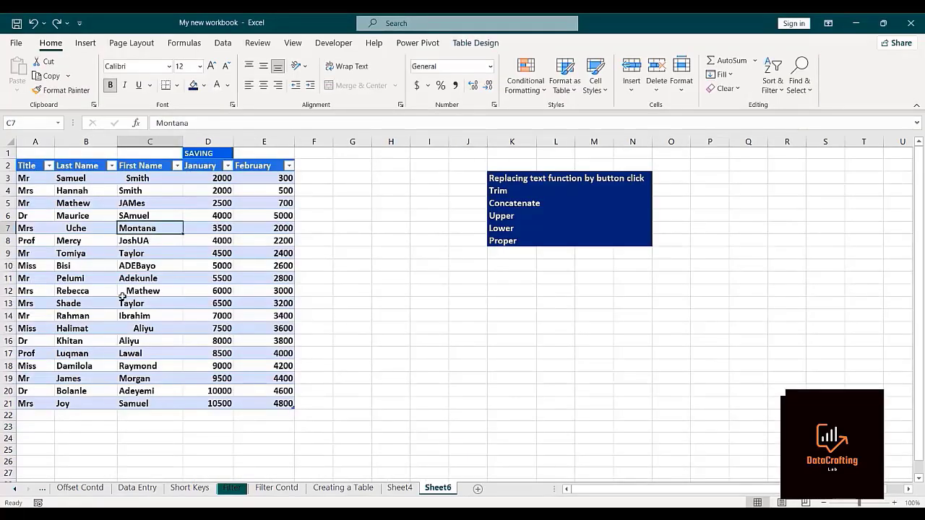
pyautogui.click(483, 43)
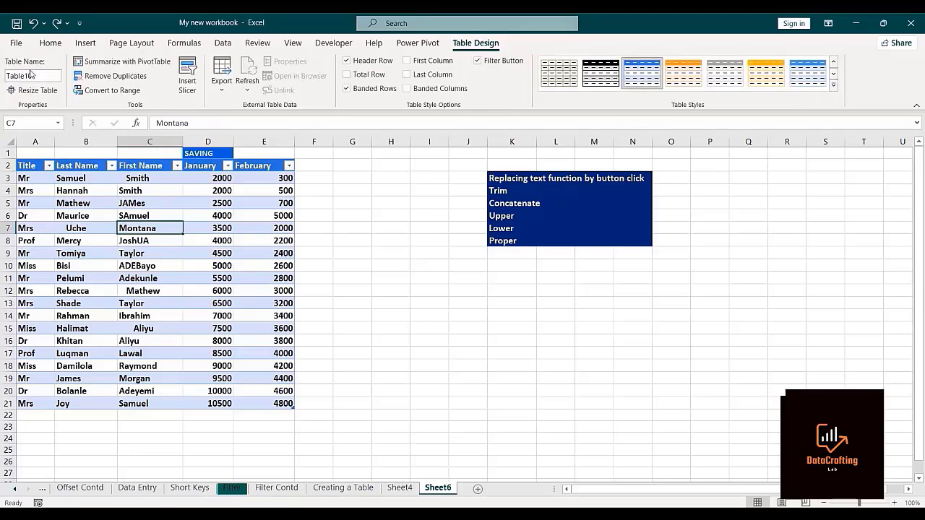
pyautogui.click(34, 77)
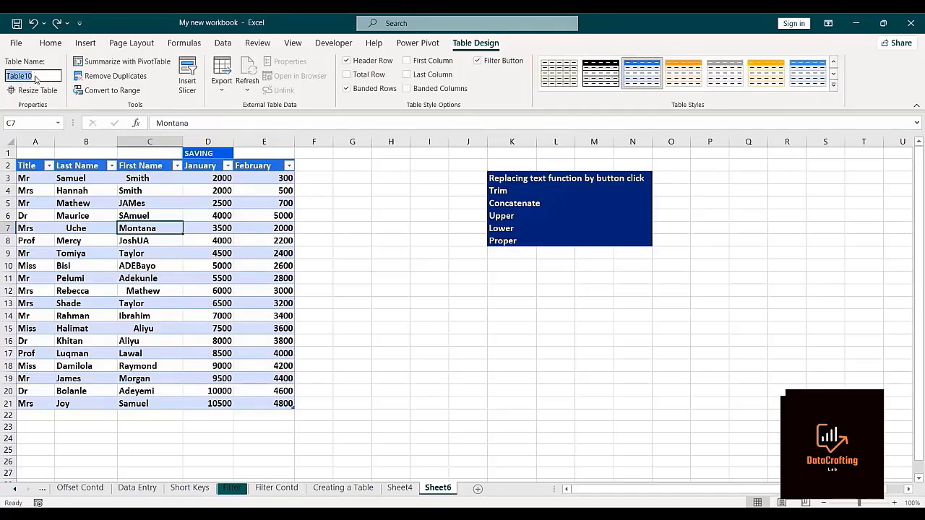
pyautogui.write('Query1')
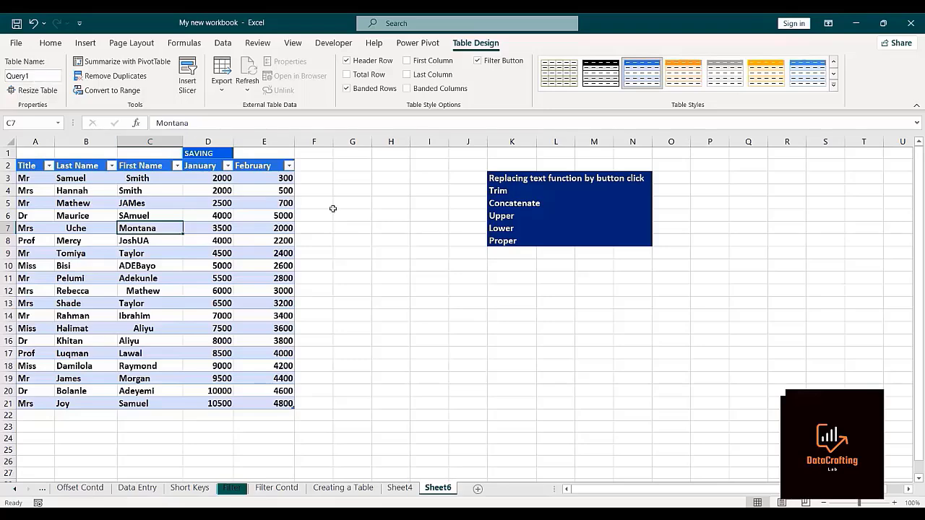
pyautogui.click(365, 227)
# Load the Query1 table into the Power Query Editor and maximize the editor window.
pyautogui.click(79, 190)
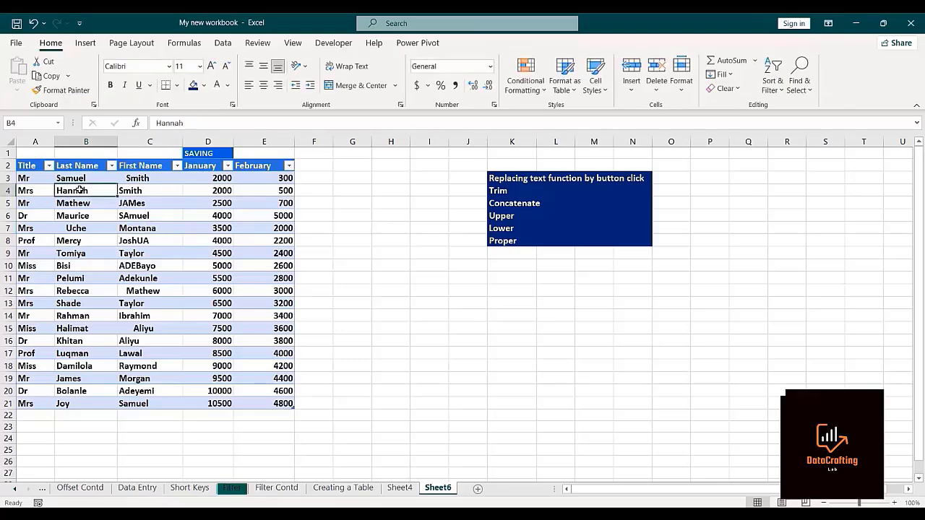
pyautogui.click(222, 44)
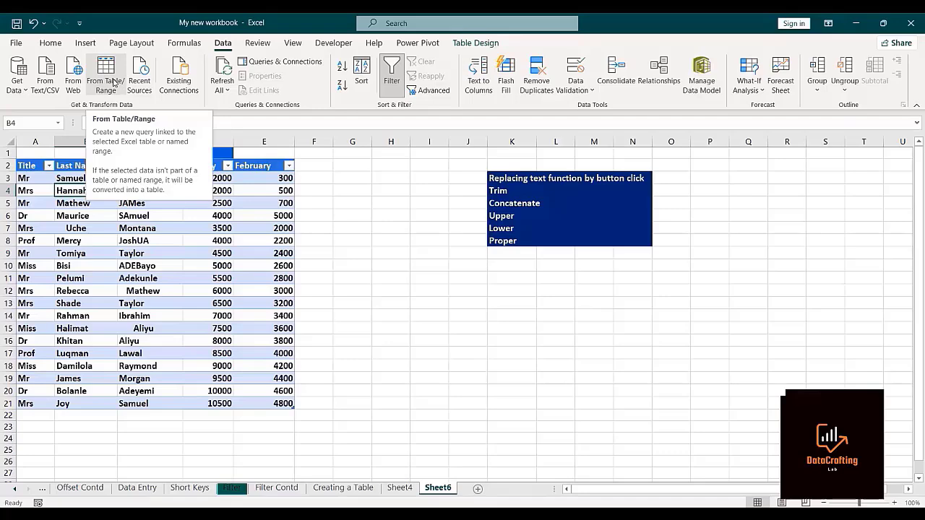
pyautogui.click(112, 81)
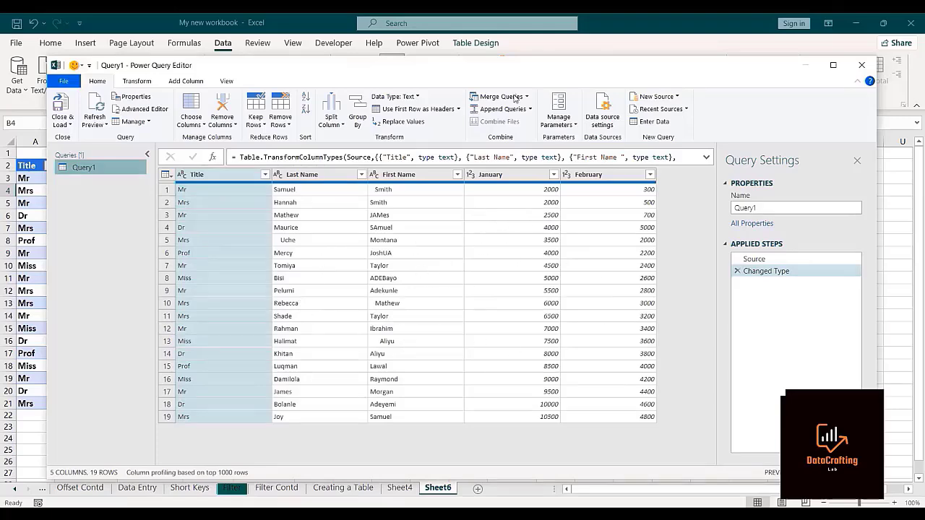
pyautogui.press('super+Up')
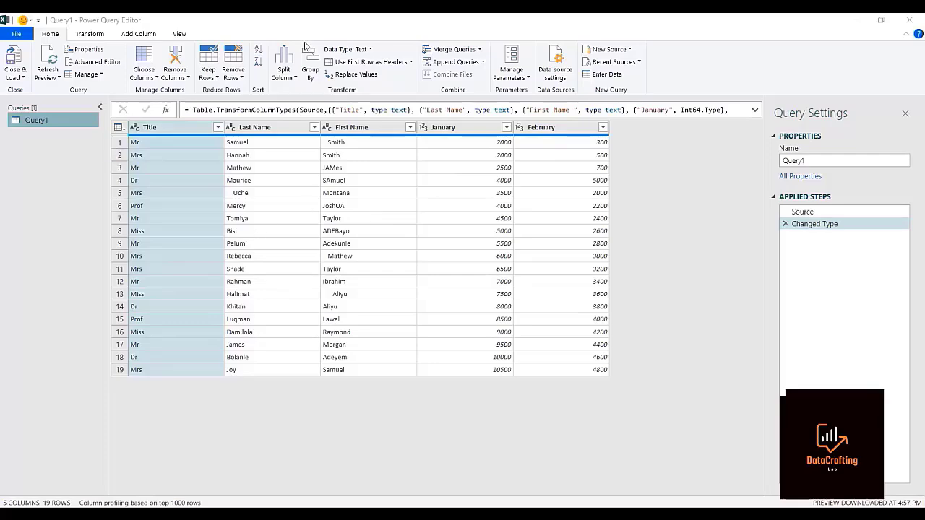
# Restore the Power Query Editor window and move it aside to view the worksheet's list of text functions, then maximize it again.
pyautogui.doubleClick(322, 27)
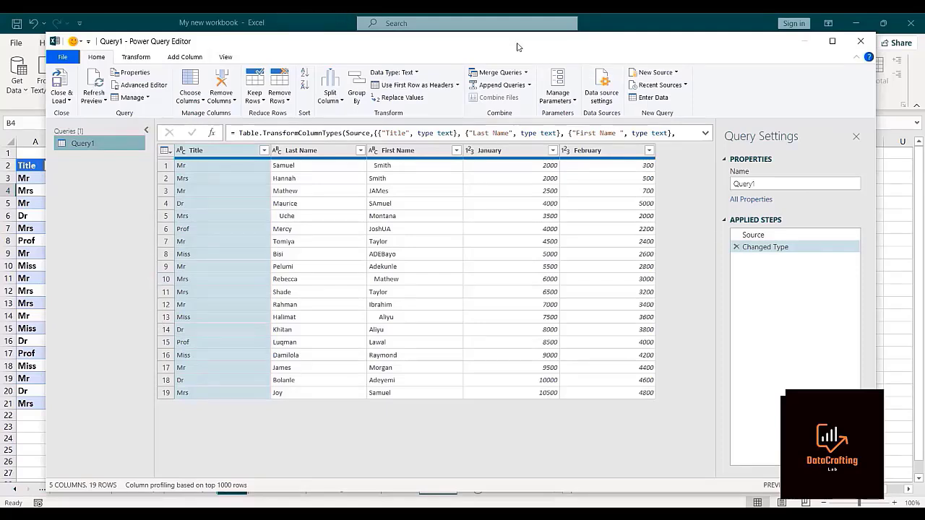
pyautogui.doubleClick(378, 52)
pyautogui.doubleClick(353, 20)
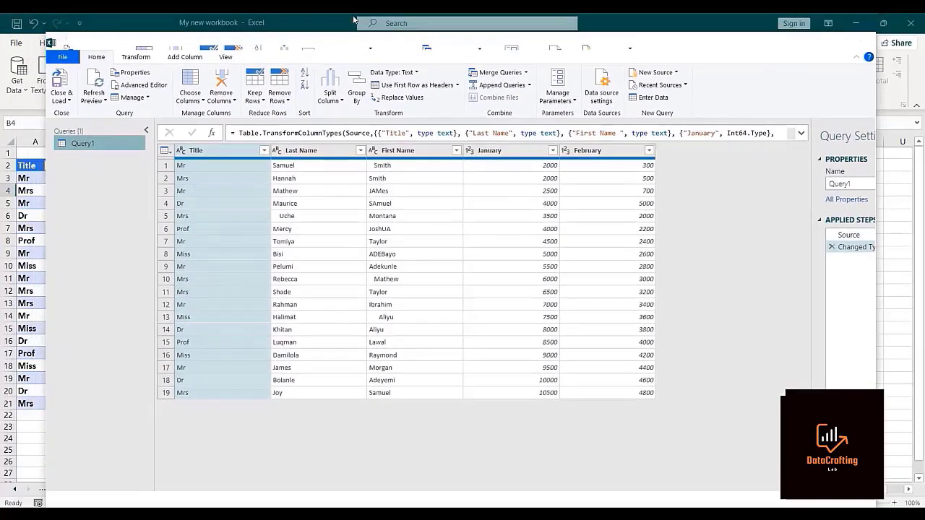
pyautogui.moveTo(383, 43); pyautogui.dragTo(505, 283)
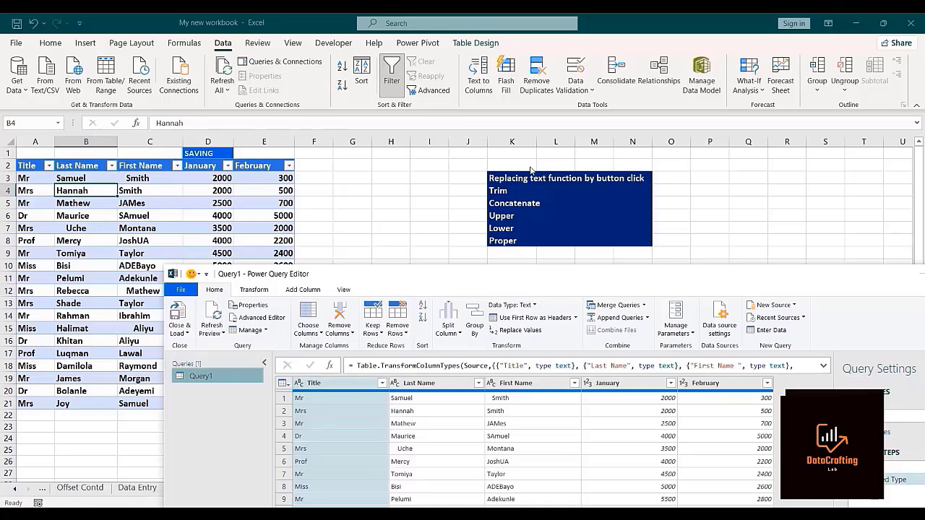
pyautogui.click(530, 121)
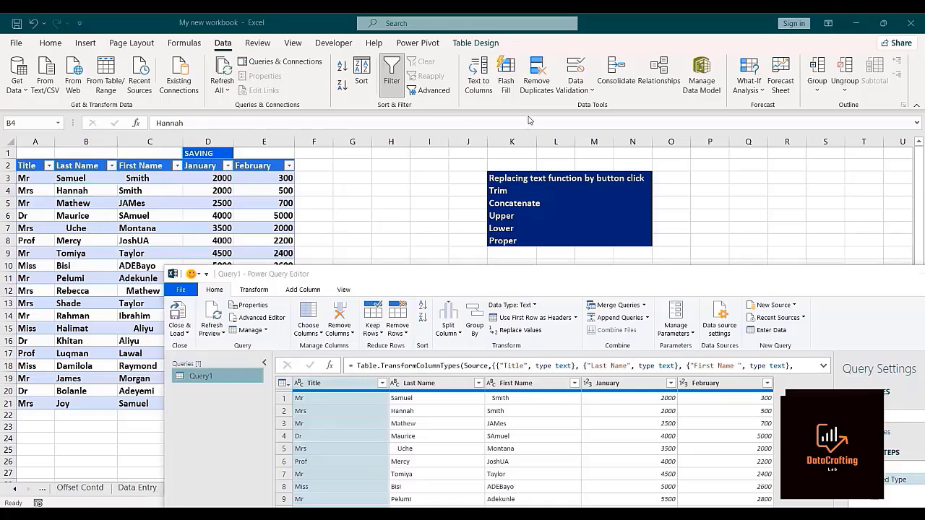
pyautogui.click(504, 287)
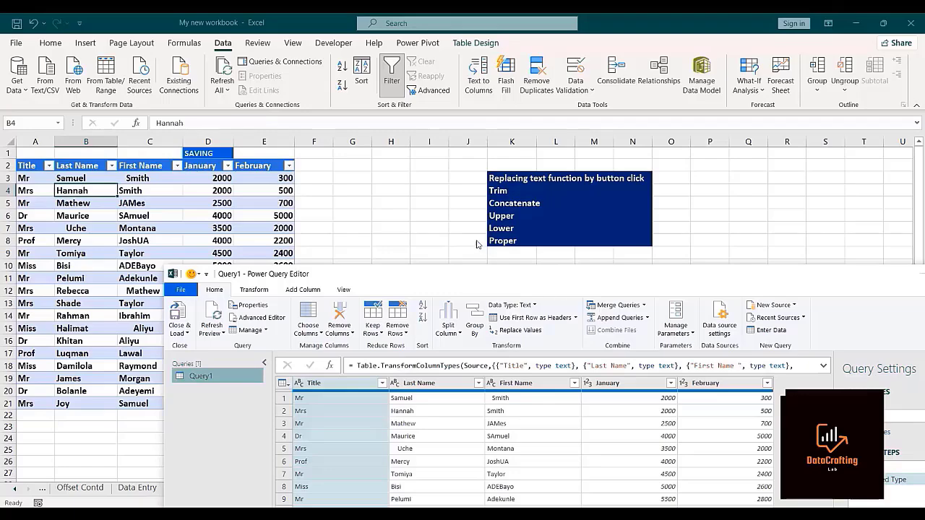
pyautogui.press('super+Up')
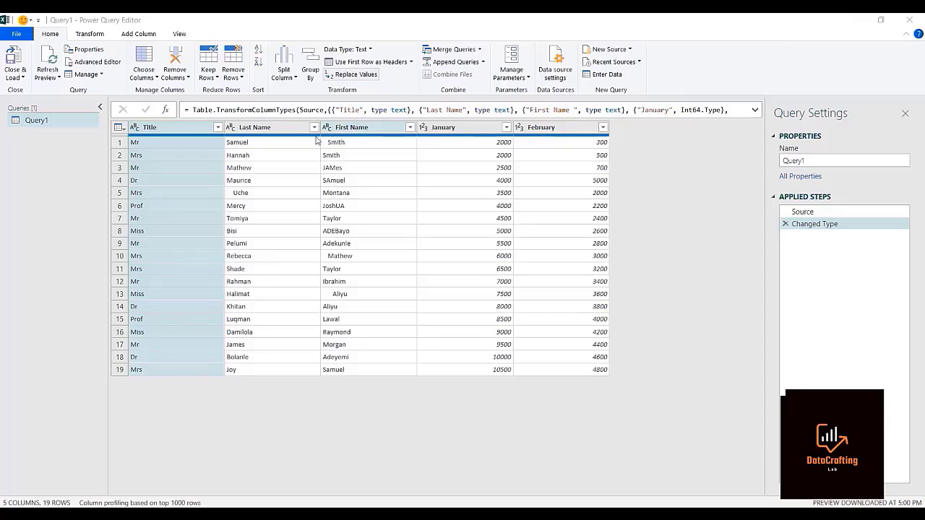
# Trim the leading and trailing whitespace from the First Name column.
pyautogui.click(347, 128)
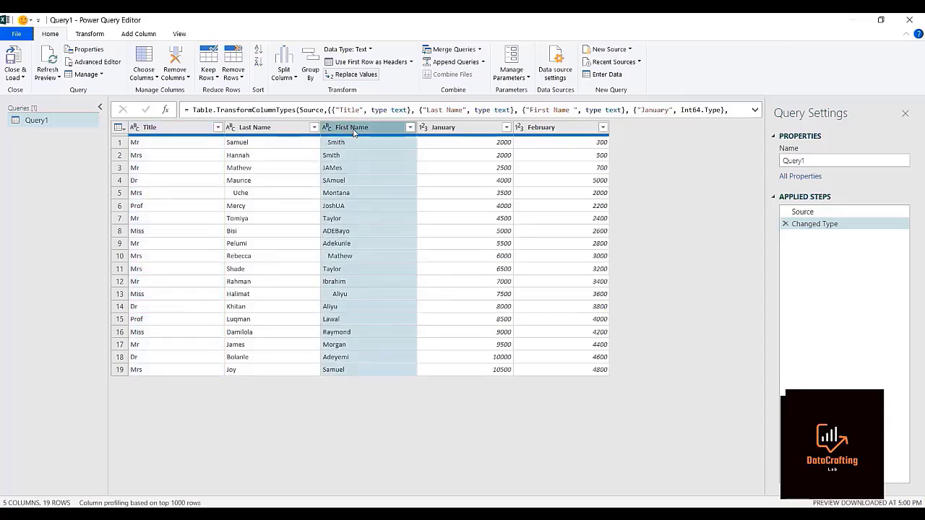
pyautogui.click(88, 34)
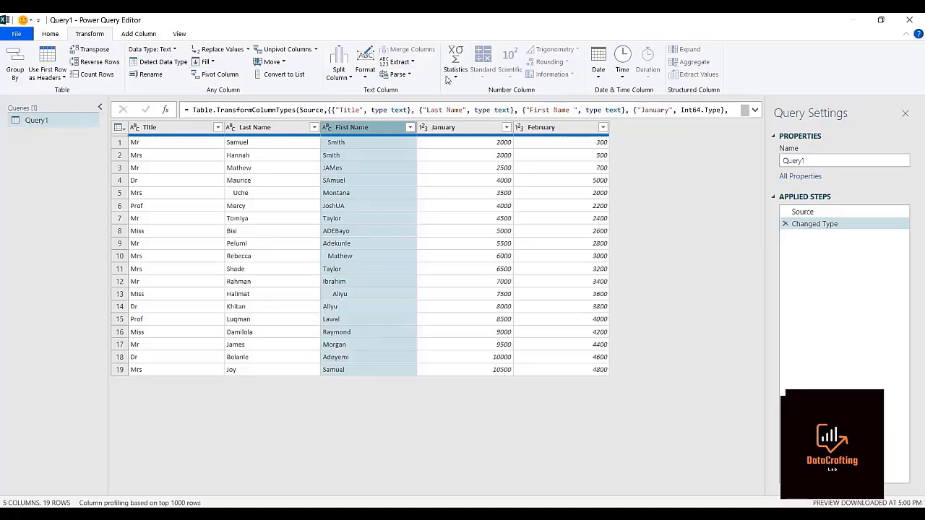
pyautogui.click(363, 73)
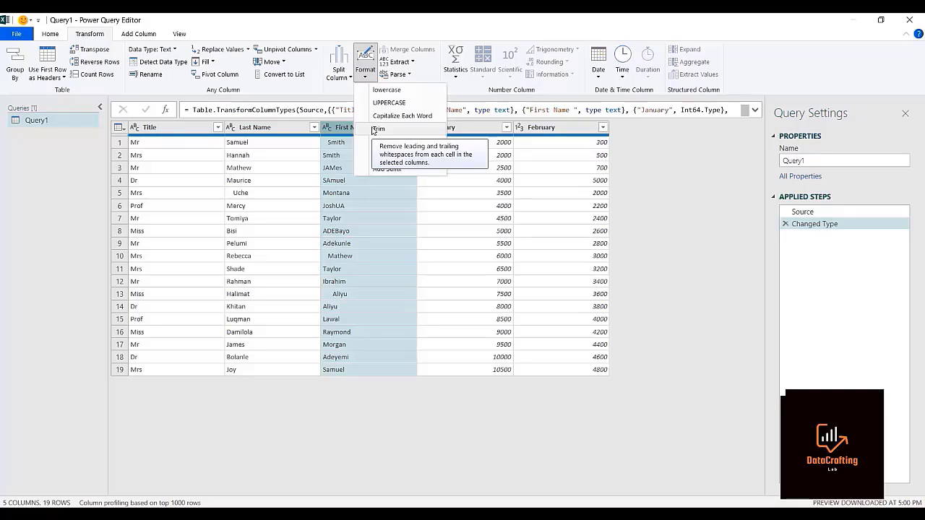
pyautogui.click(375, 129)
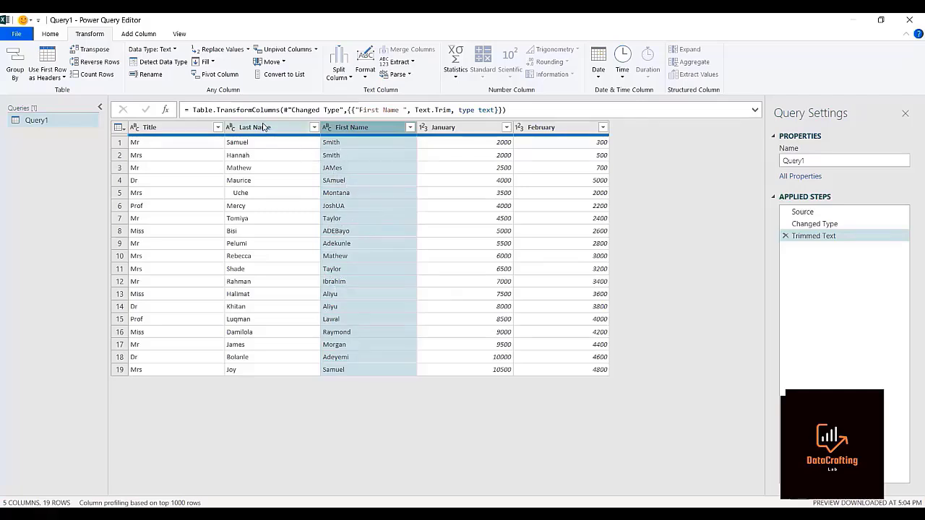
# Trim the leading and trailing whitespace from the Last Name column.
pyautogui.doubleClick(265, 126)
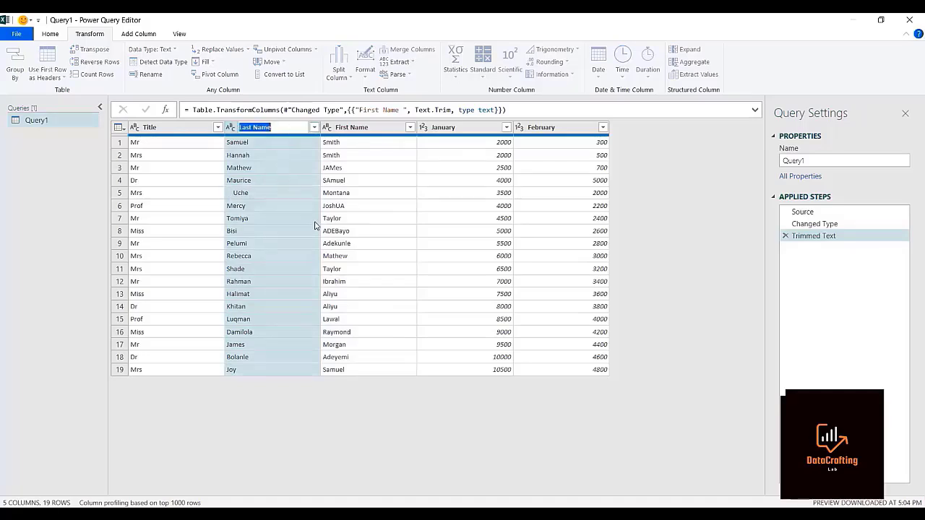
pyautogui.press('Escape')
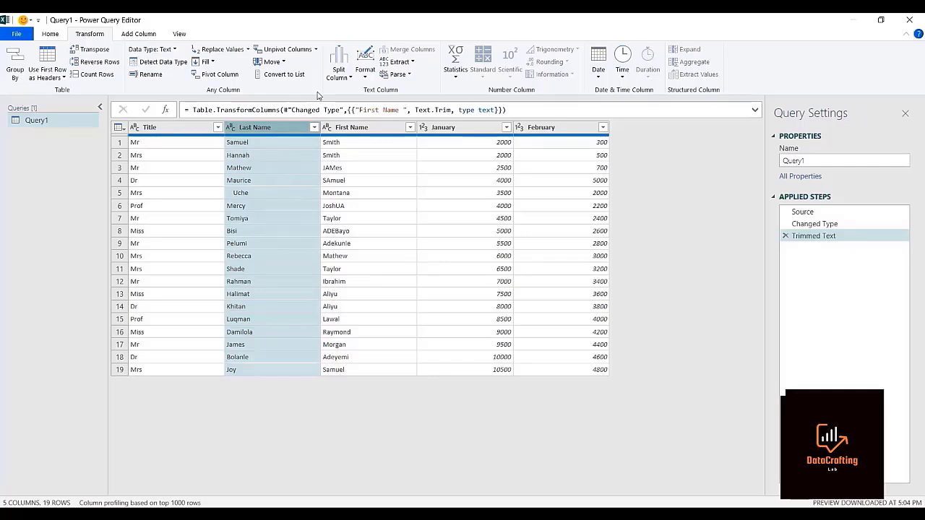
pyautogui.click(366, 73)
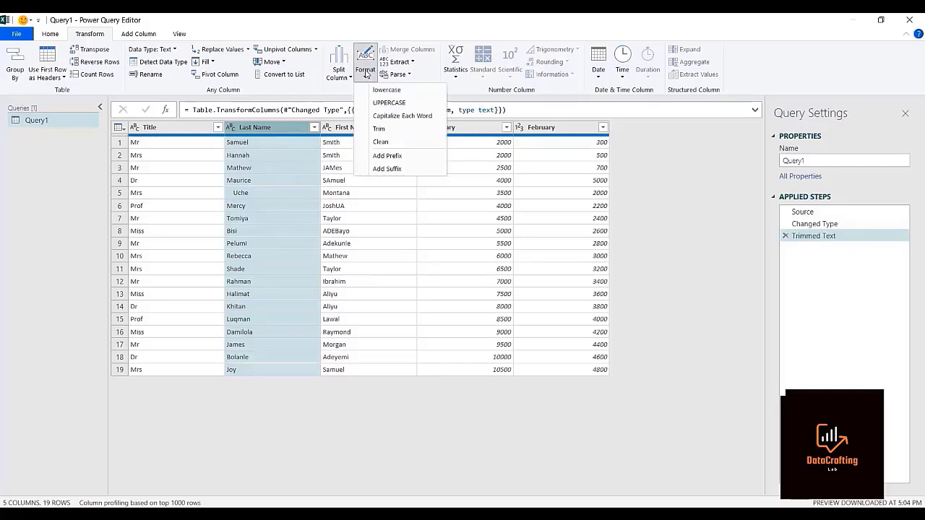
pyautogui.click(372, 129)
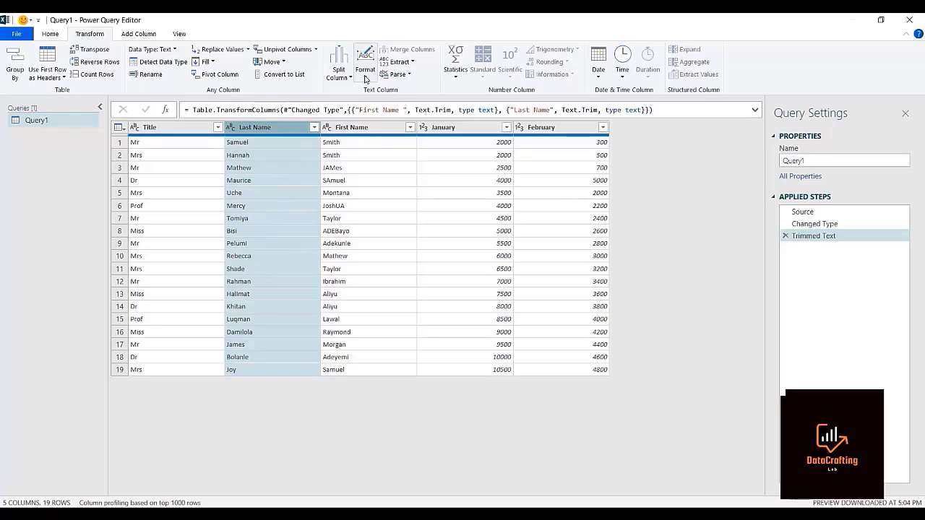
# Convert the Last Name column to lowercase and then to UPPERCASE.
pyautogui.click(363, 76)
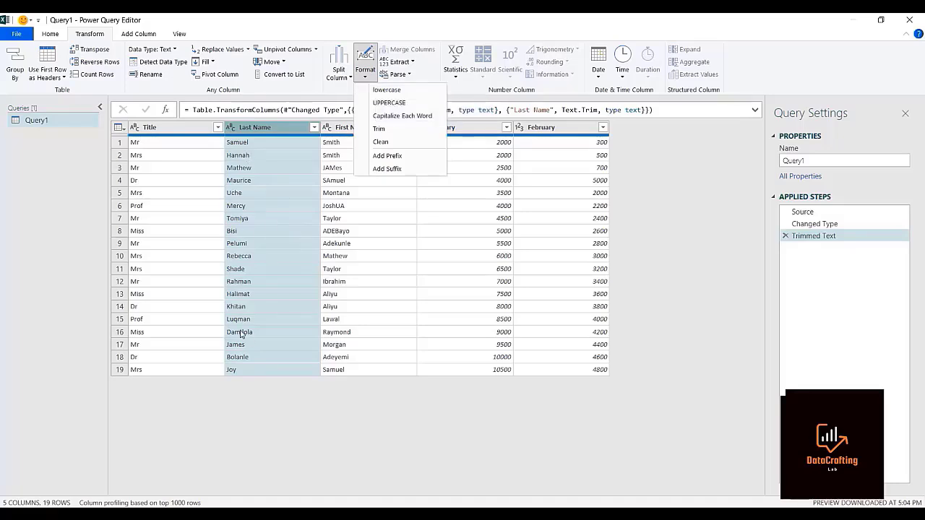
pyautogui.click(385, 91)
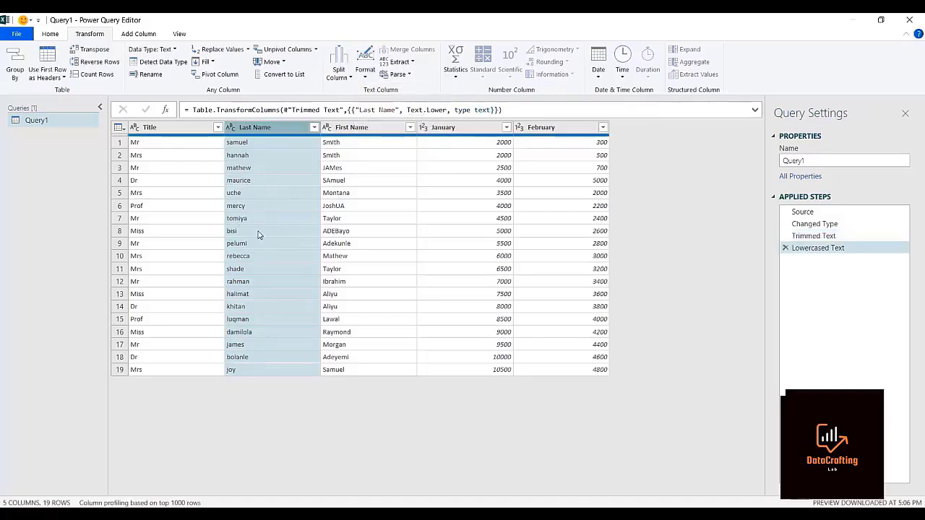
pyautogui.click(367, 73)
pyautogui.click(367, 74)
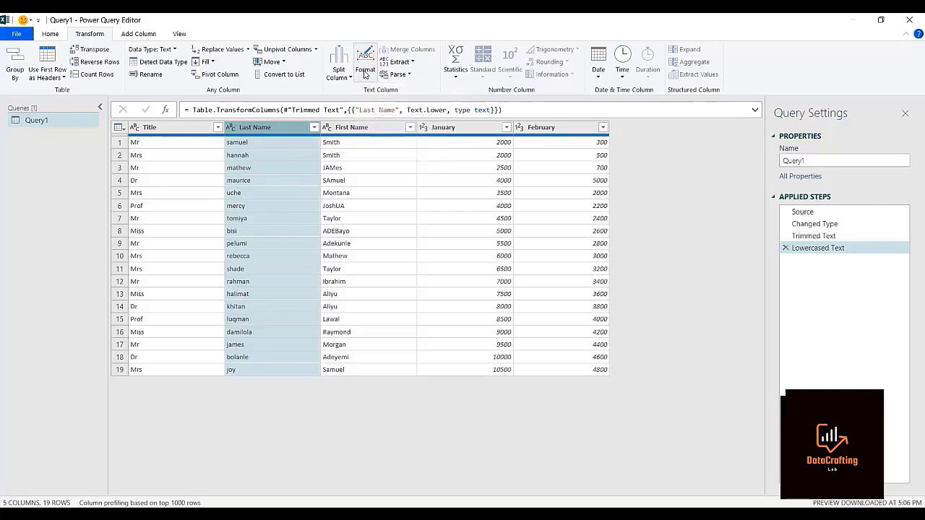
pyautogui.click(366, 74)
pyautogui.click(384, 103)
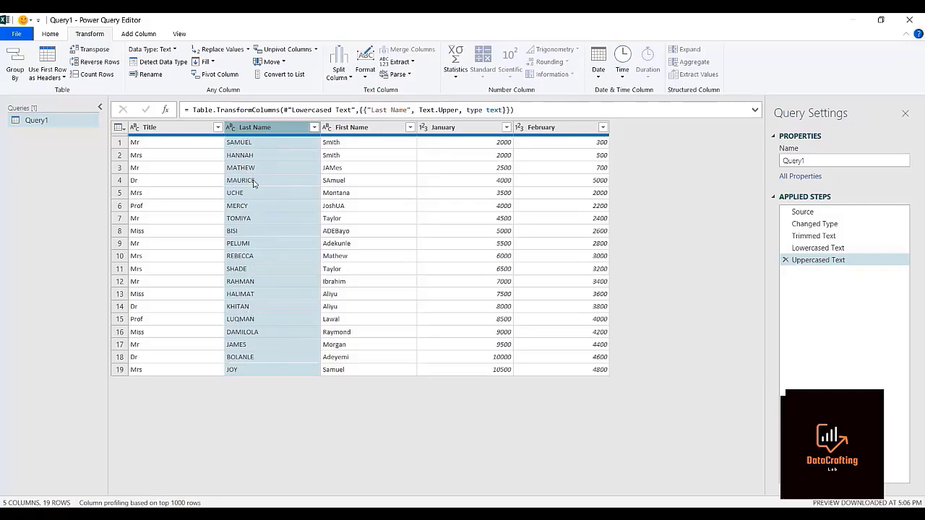
# Apply UPPERCASE to the Last Name column a second time, followed by lowercase.
pyautogui.click(366, 74)
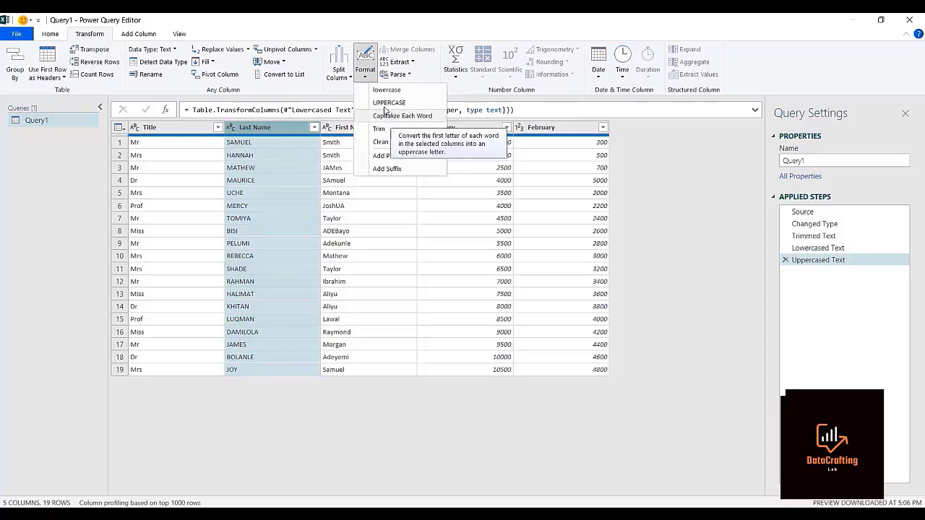
pyautogui.click(382, 106)
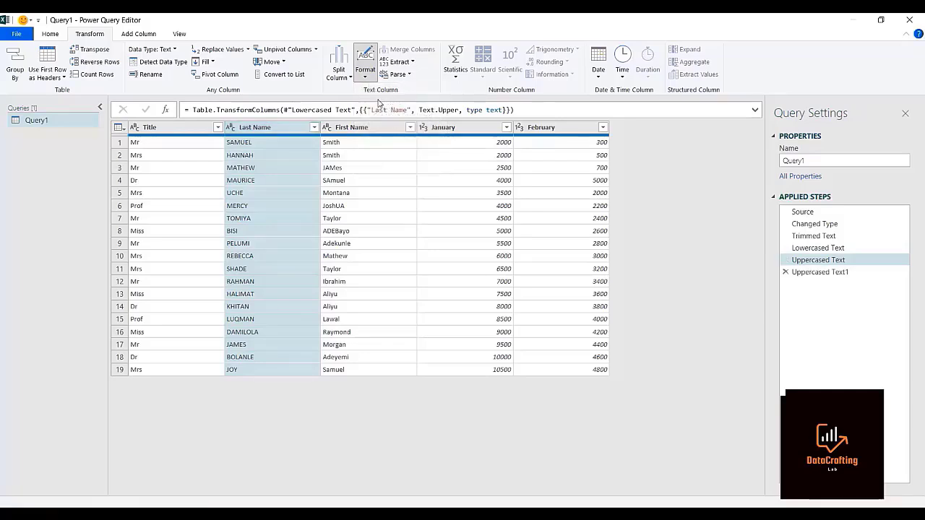
pyautogui.click(366, 77)
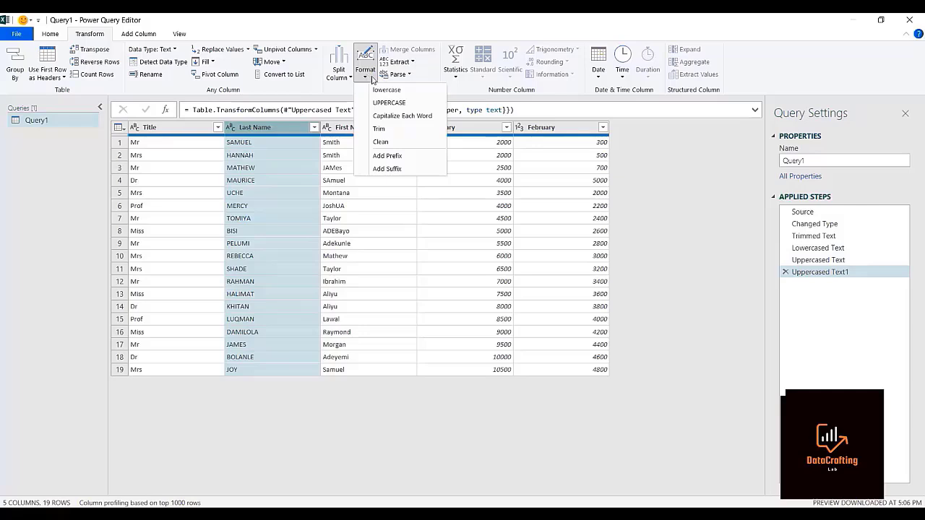
pyautogui.click(388, 93)
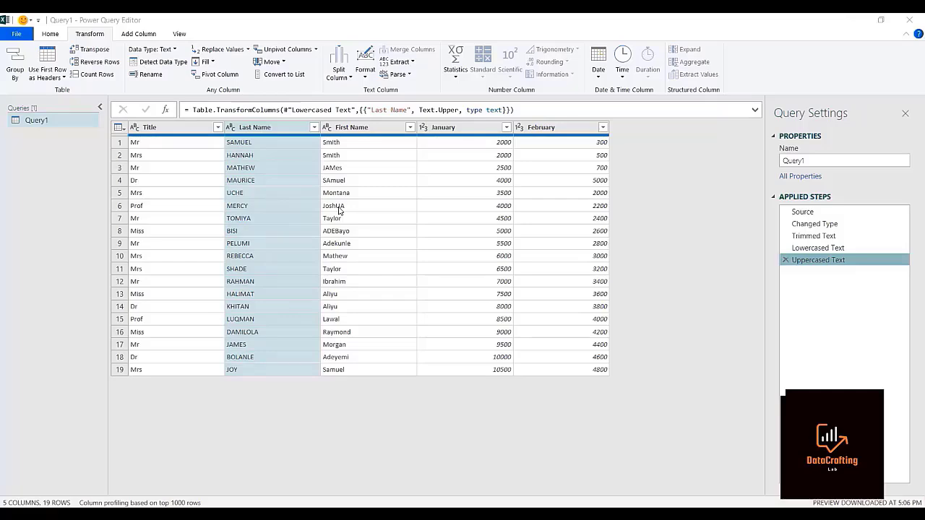
# Merge the Title, Last Name and First Name columns, in that order, into one column with Space as the separator.
pyautogui.click(175, 129)
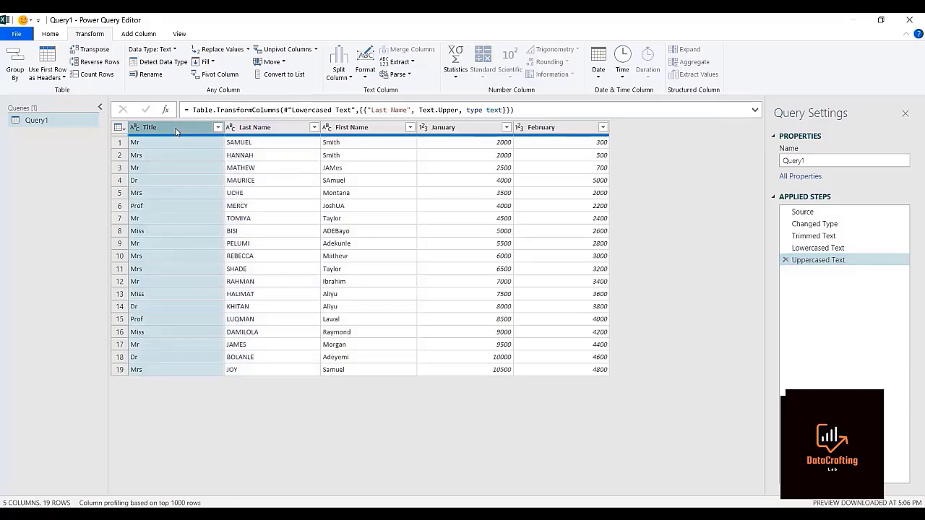
pyautogui.keyDown('ctrl'); pyautogui.click(254, 129); pyautogui.keyUp('ctrl')
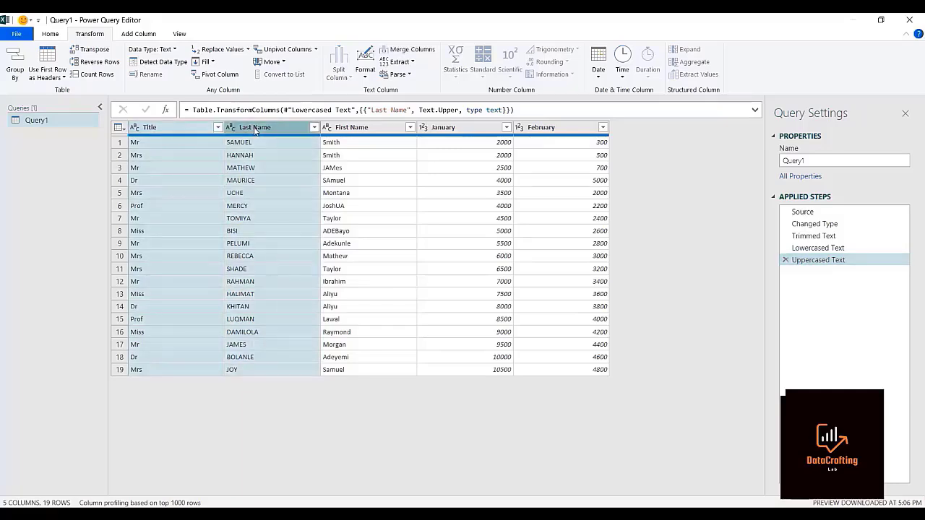
pyautogui.keyDown('ctrl'); pyautogui.click(346, 130); pyautogui.keyUp('ctrl')
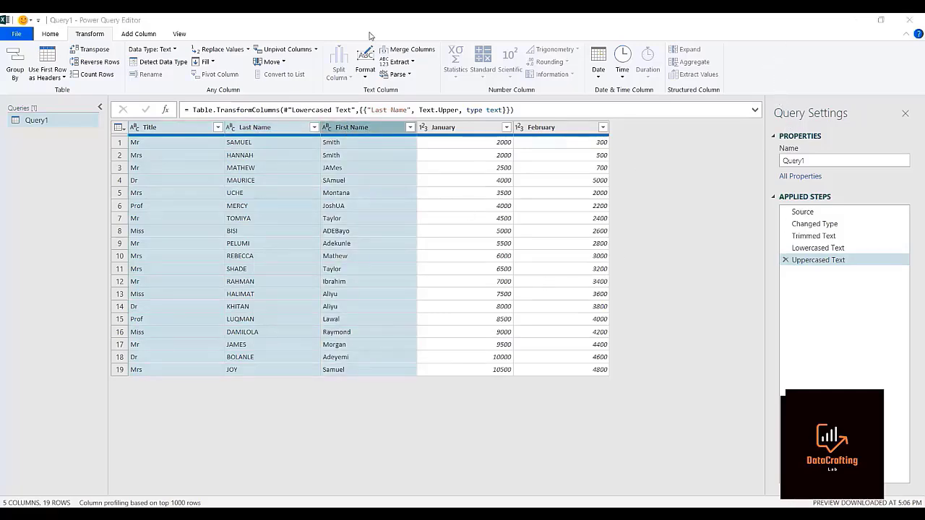
pyautogui.click(409, 52)
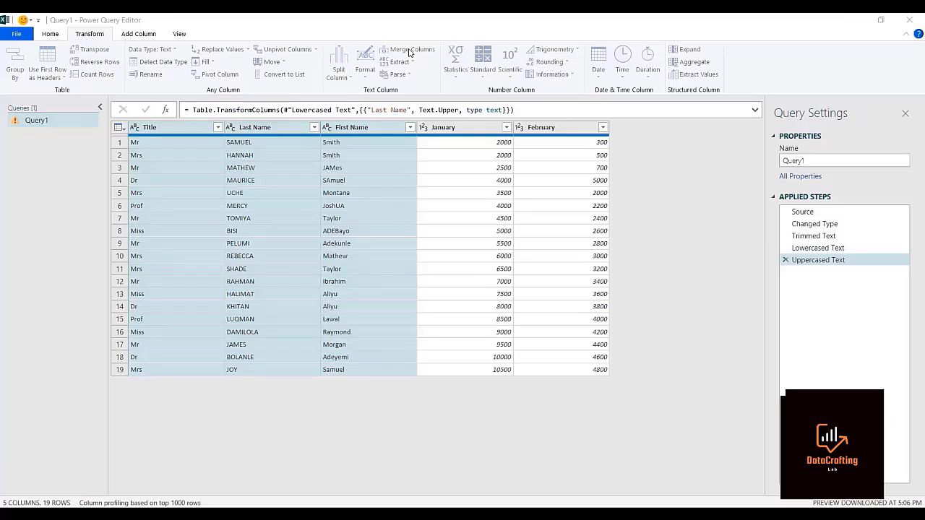
pyautogui.click(409, 50)
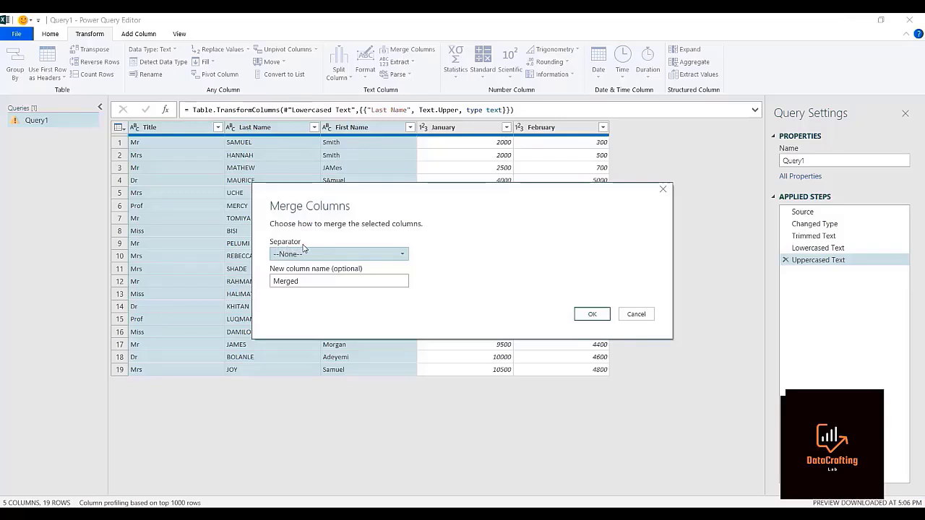
pyautogui.click(401, 256)
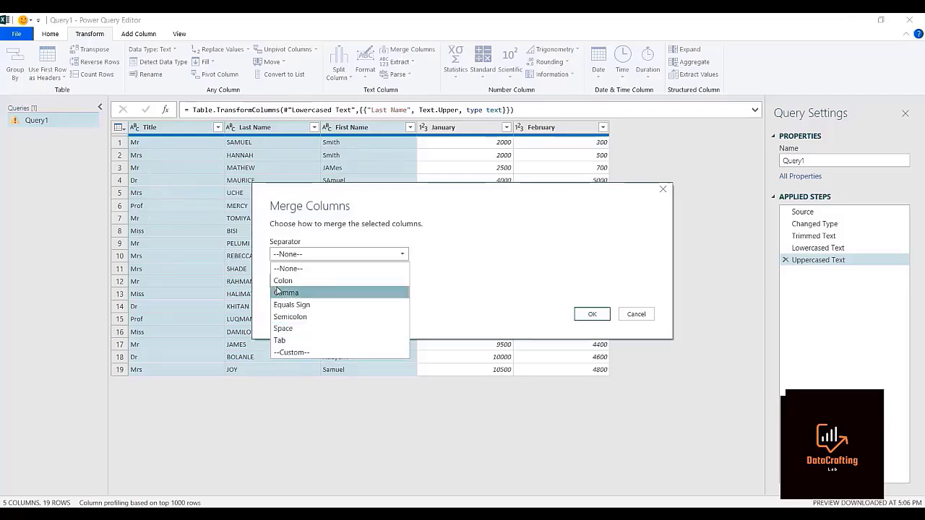
pyautogui.click(279, 329)
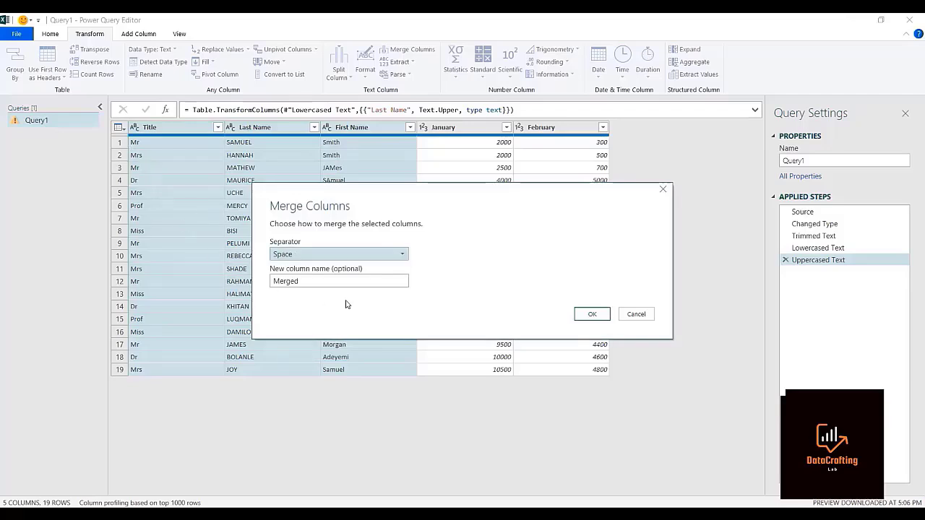
pyautogui.click(585, 315)
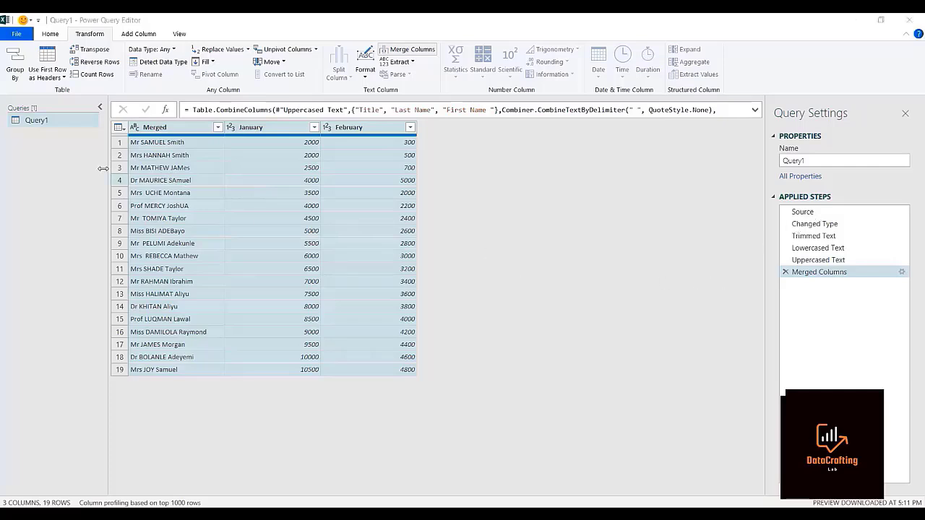
# Rename the merged column to Full Name and apply Capitalize Each Word to its values.
pyautogui.doubleClick(162, 126)
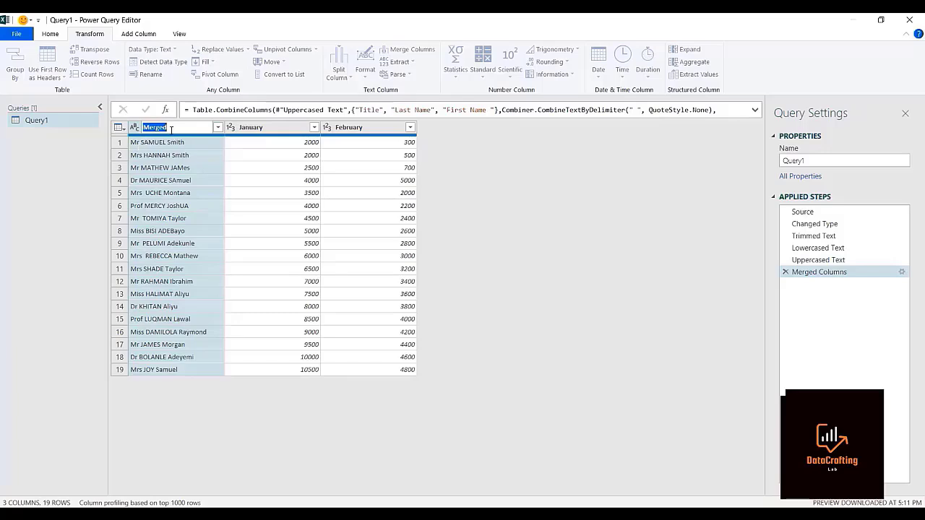
pyautogui.write('Full Name')
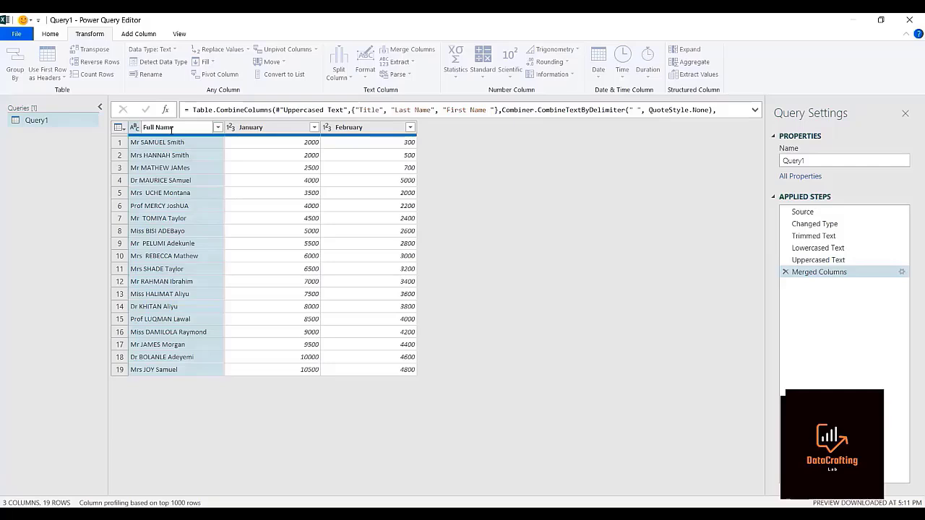
pyautogui.press('Return')
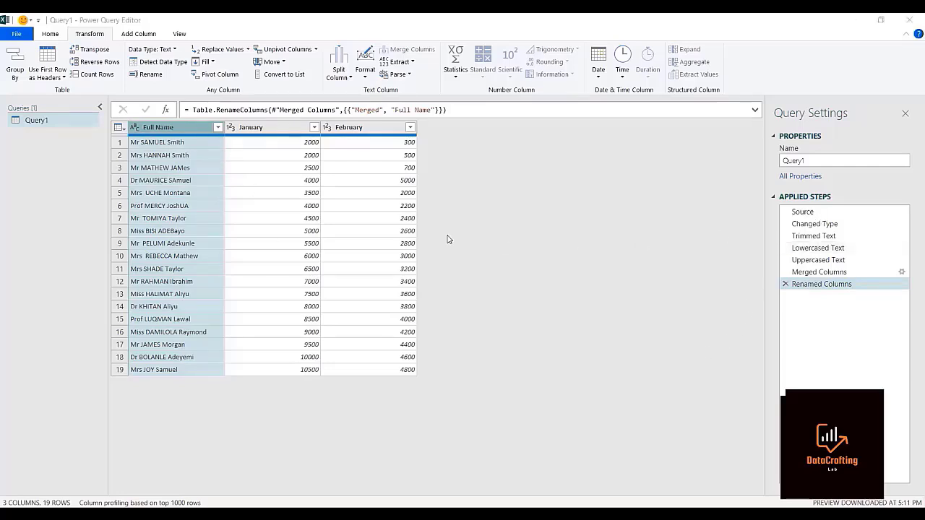
pyautogui.click(368, 76)
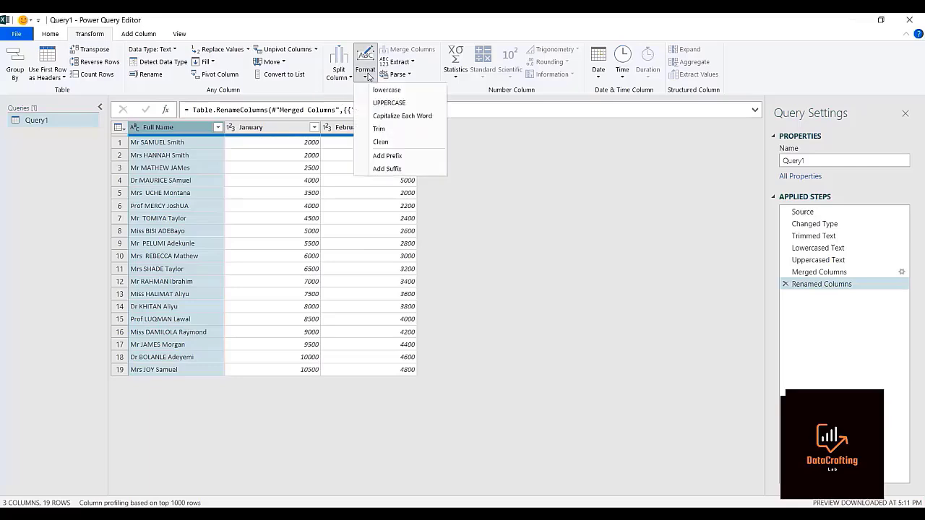
pyautogui.click(377, 118)
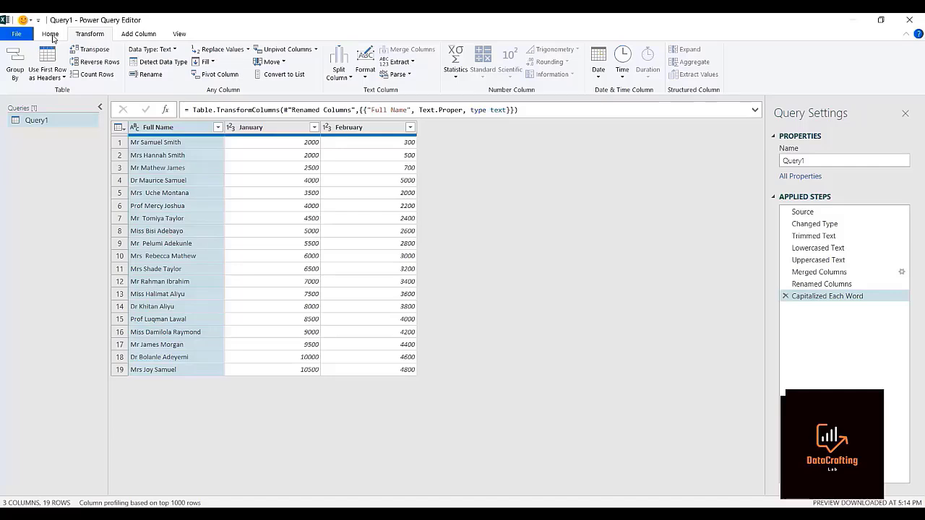
# Close the query editor and load the cleaned query as a table on a new worksheet.
pyautogui.click(51, 36)
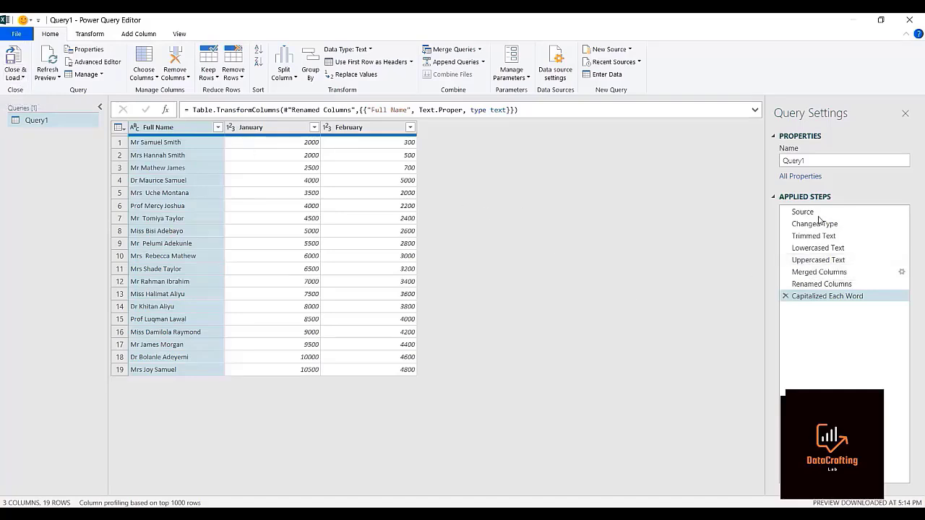
pyautogui.click(15, 77)
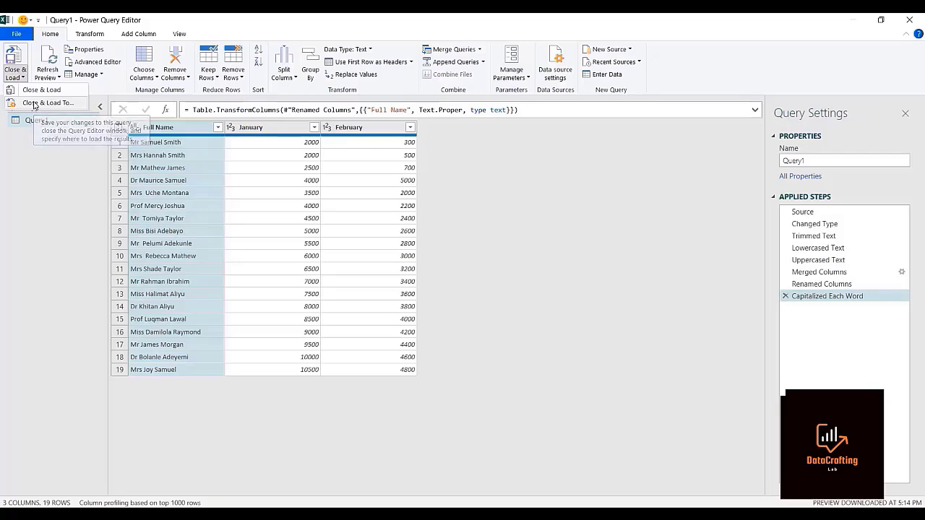
pyautogui.click(32, 103)
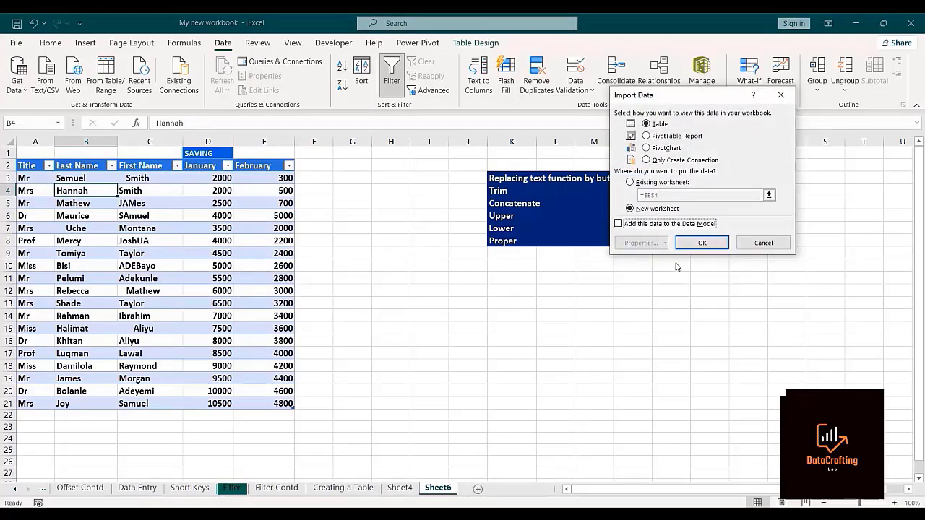
pyautogui.click(808, 221)
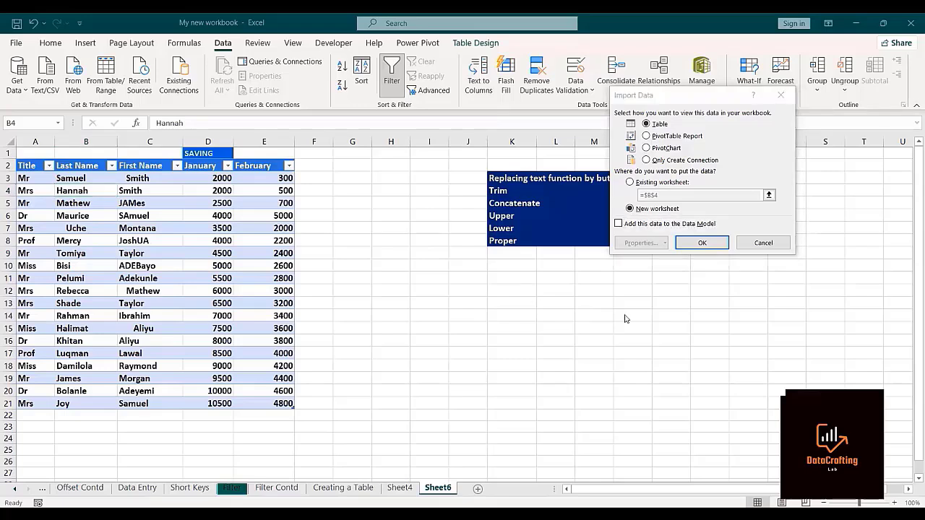
pyautogui.click(701, 243)
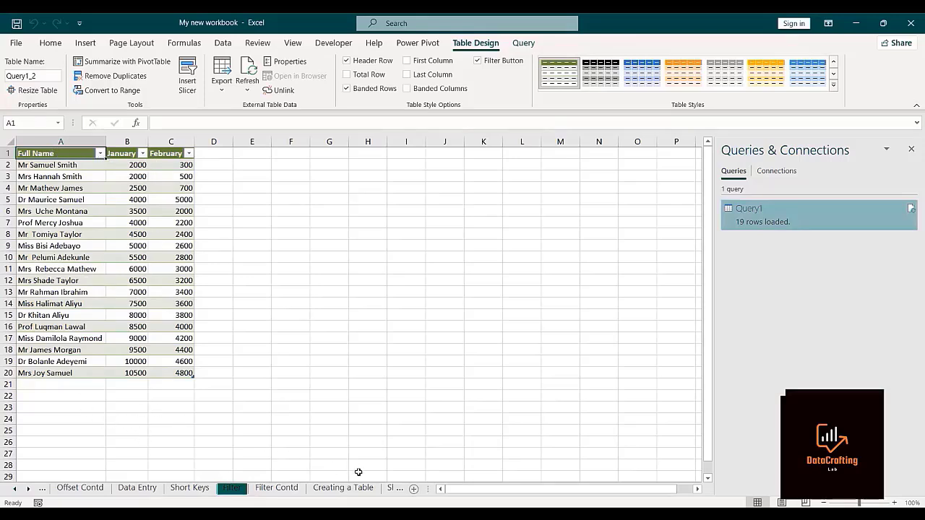
# Compare the cleaned table on the Query1 sheet with the original savings table on Sheet6.
pyautogui.click(402, 489)
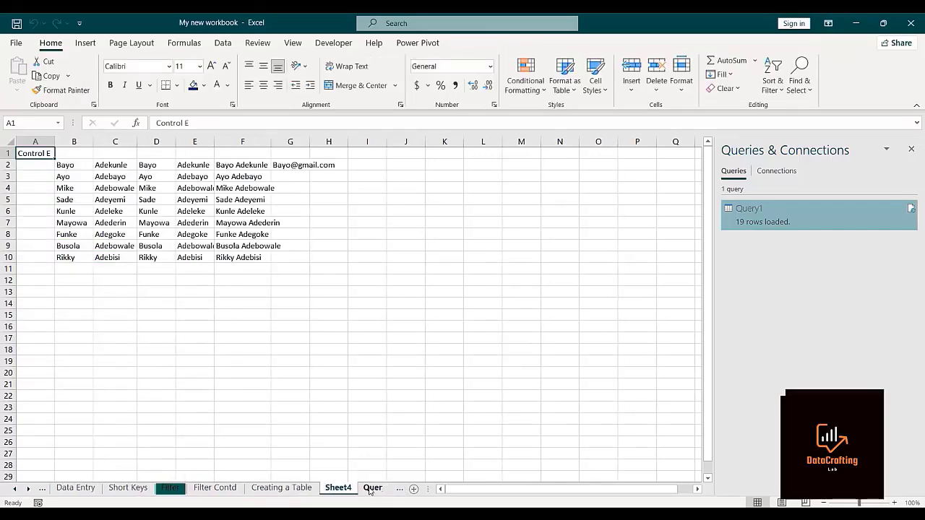
pyautogui.click(371, 489)
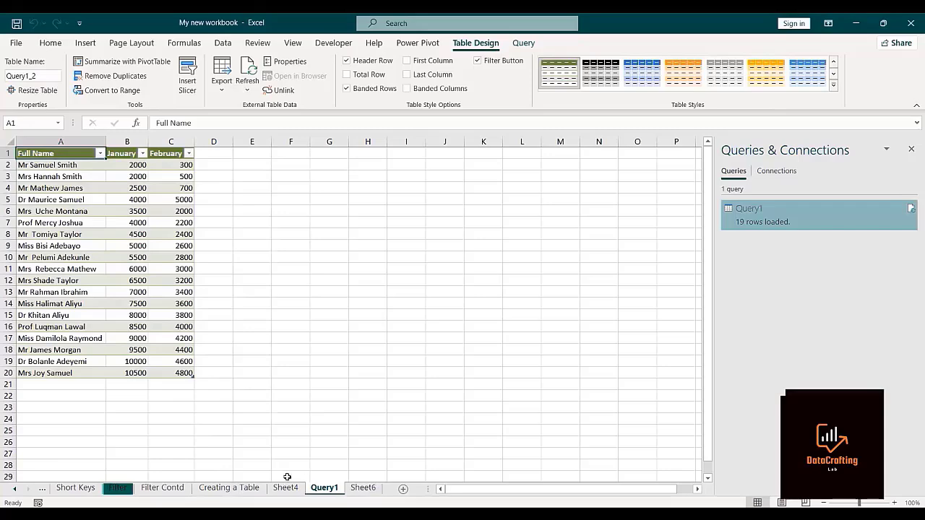
pyautogui.click(355, 492)
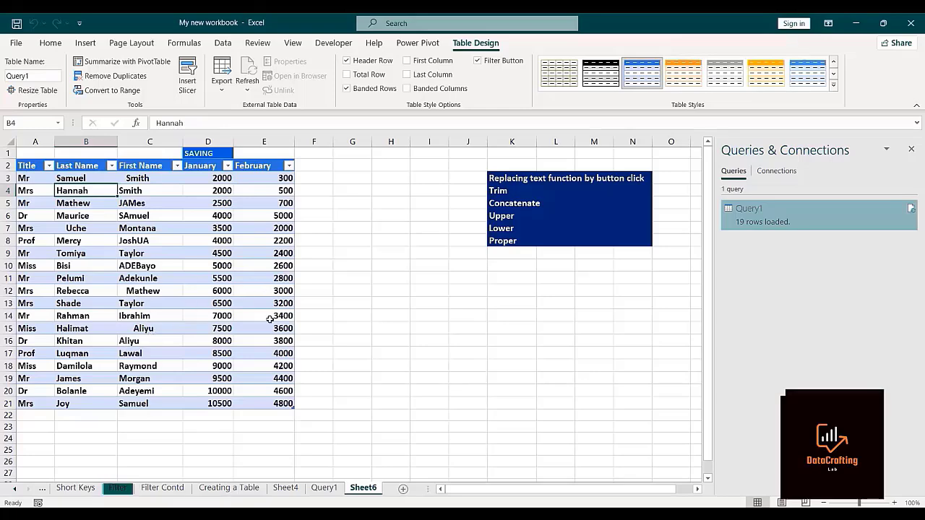
pyautogui.click(325, 488)
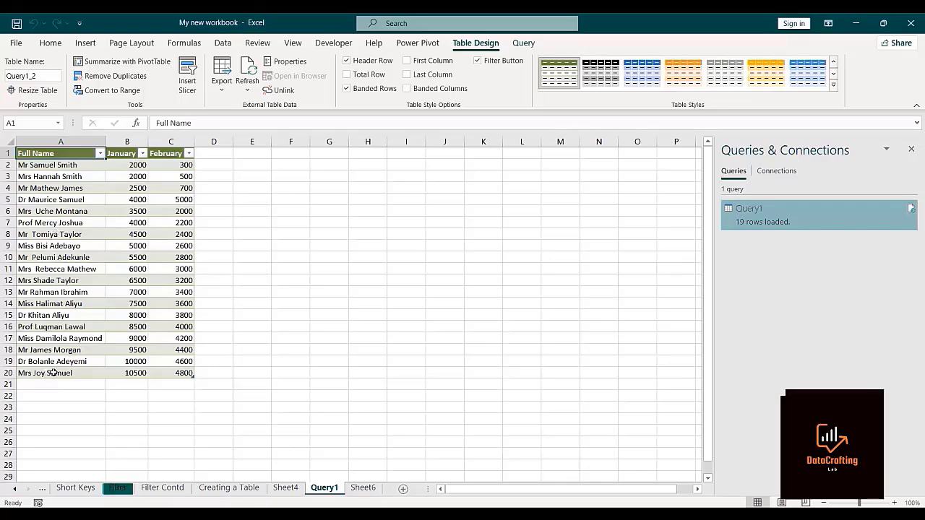
pyautogui.click(360, 489)
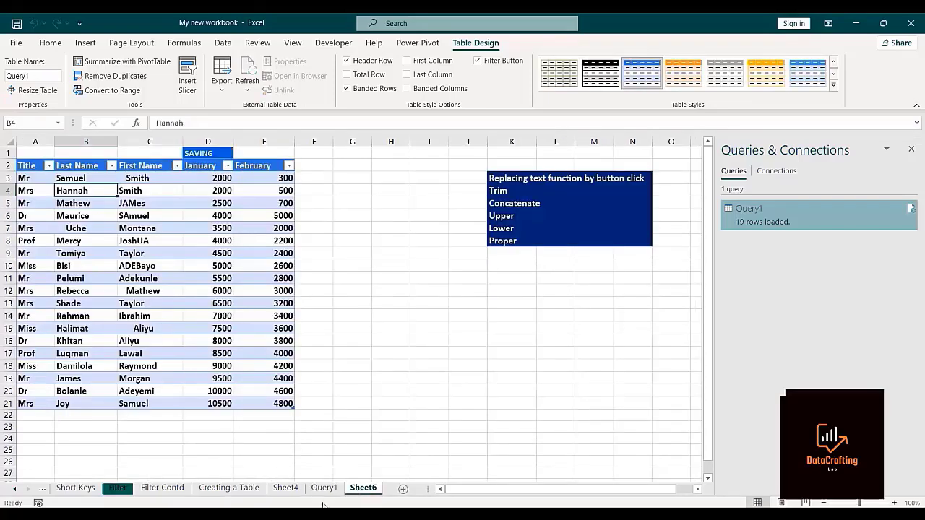
pyautogui.click(323, 488)
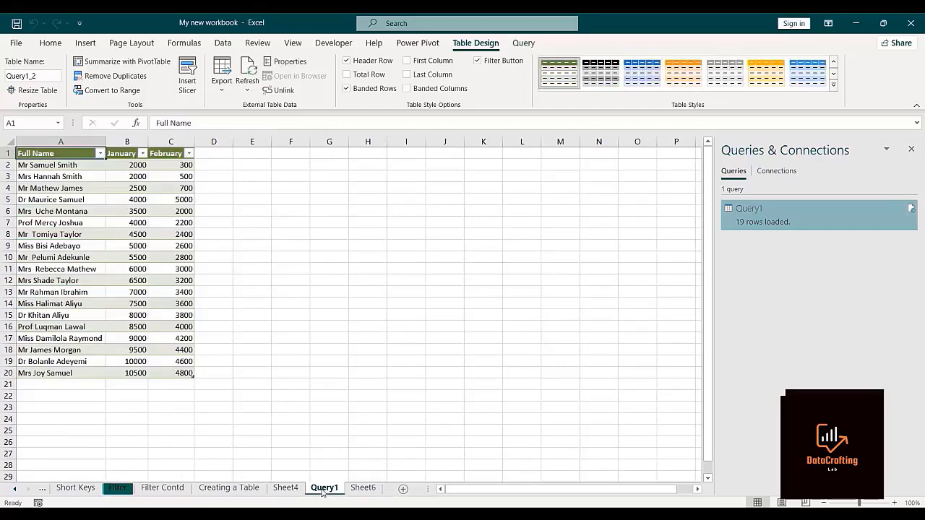
# Move Sheet6 ahead of the Query1 sheet in the workbook and open the Query1 sheet.
pyautogui.click(375, 493)
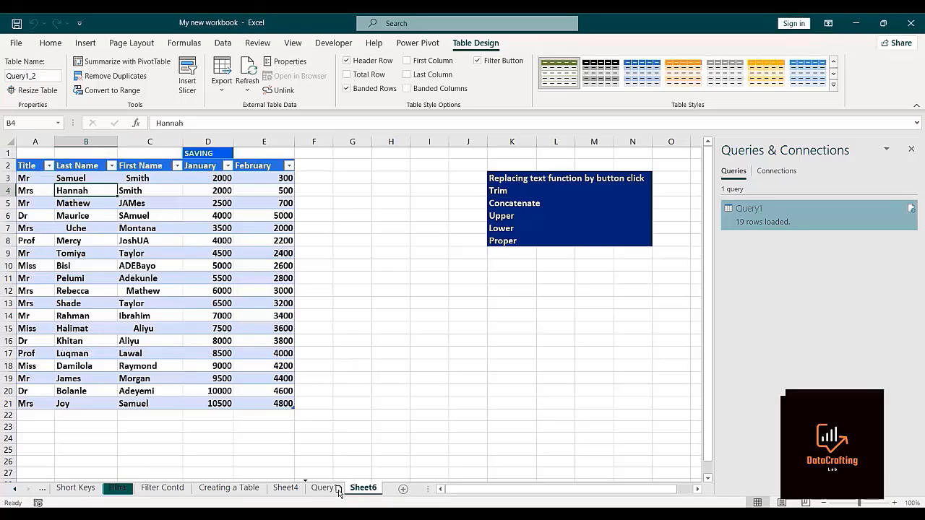
pyautogui.moveTo(337, 493); pyautogui.dragTo(330, 493)
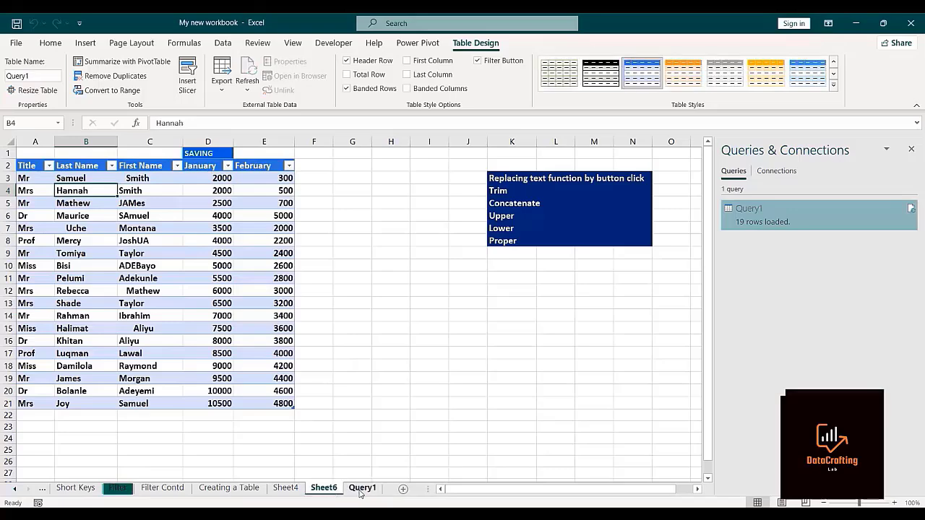
pyautogui.click(361, 489)
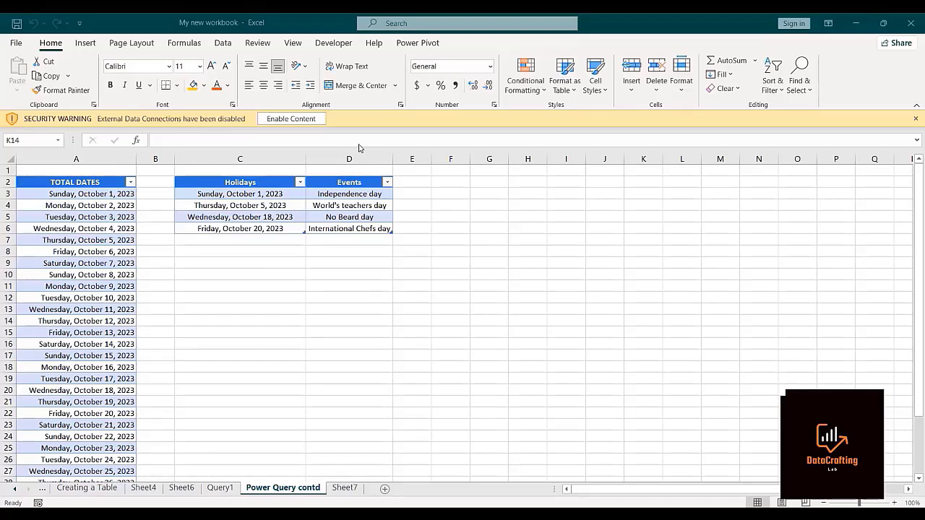
# Load the TOTAL DATES table into Power Query and save it with the Only Create Connection option.
pyautogui.click(76, 287)
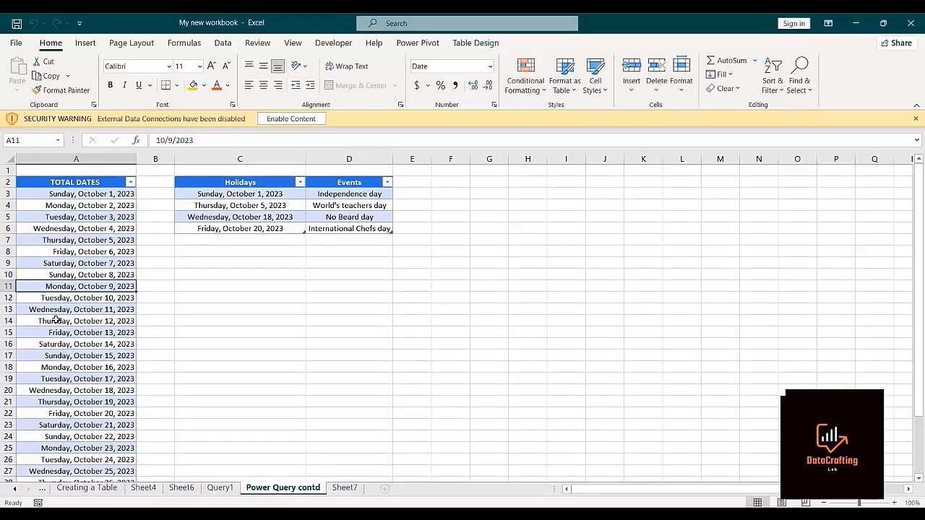
pyautogui.click(222, 43)
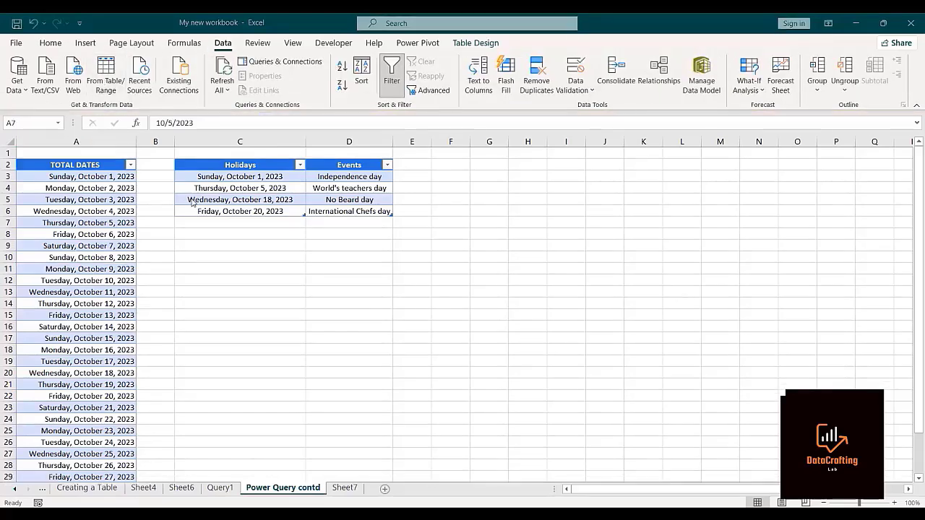
pyautogui.click(104, 75)
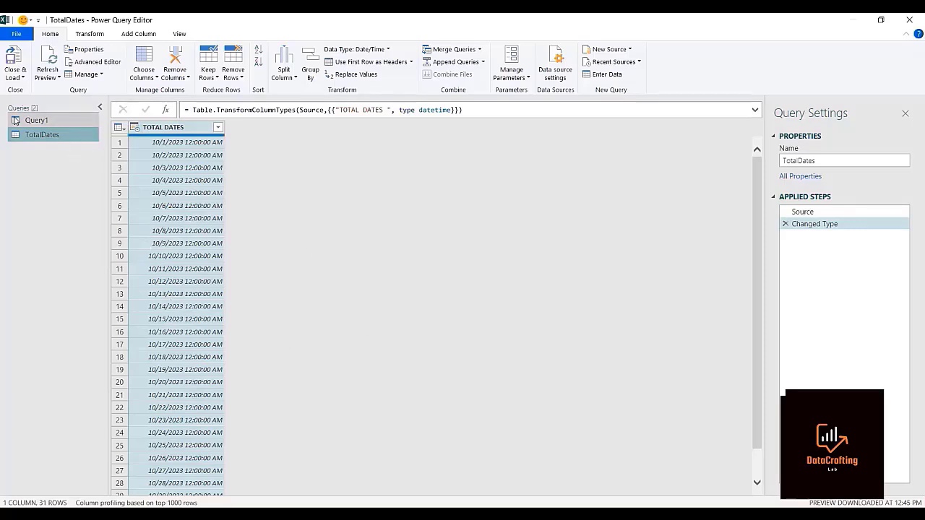
pyautogui.click(21, 77)
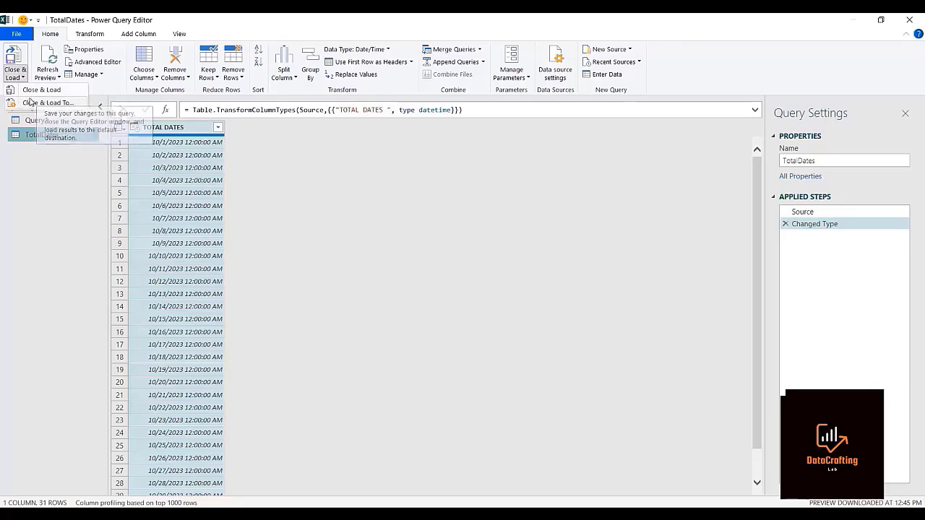
pyautogui.click(33, 103)
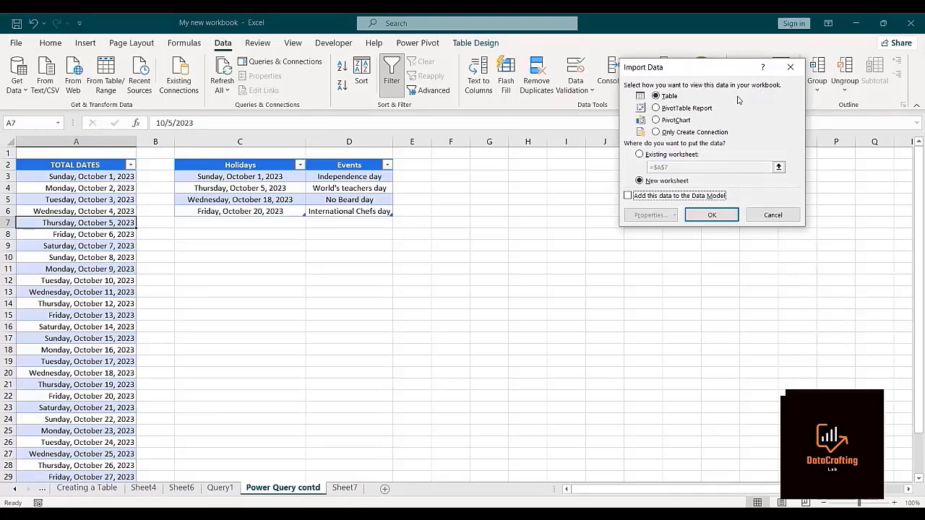
pyautogui.click(656, 133)
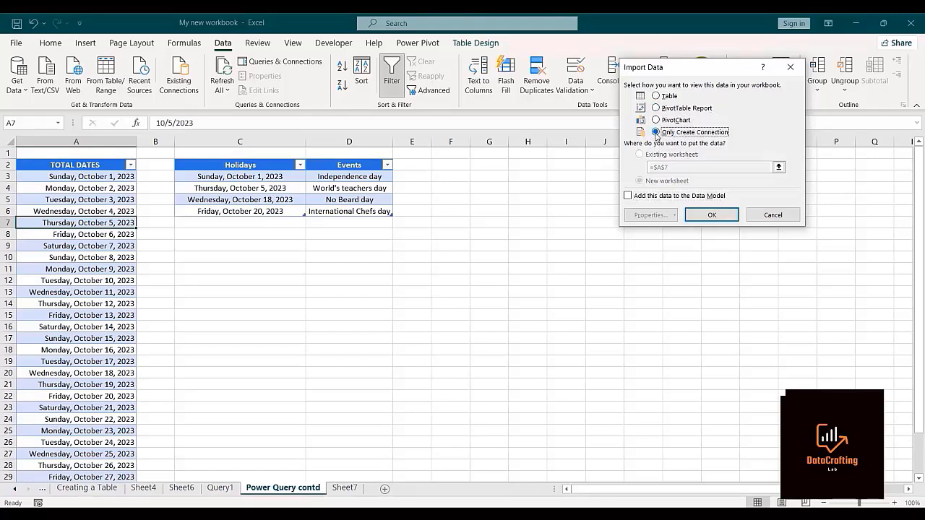
pyautogui.click(700, 218)
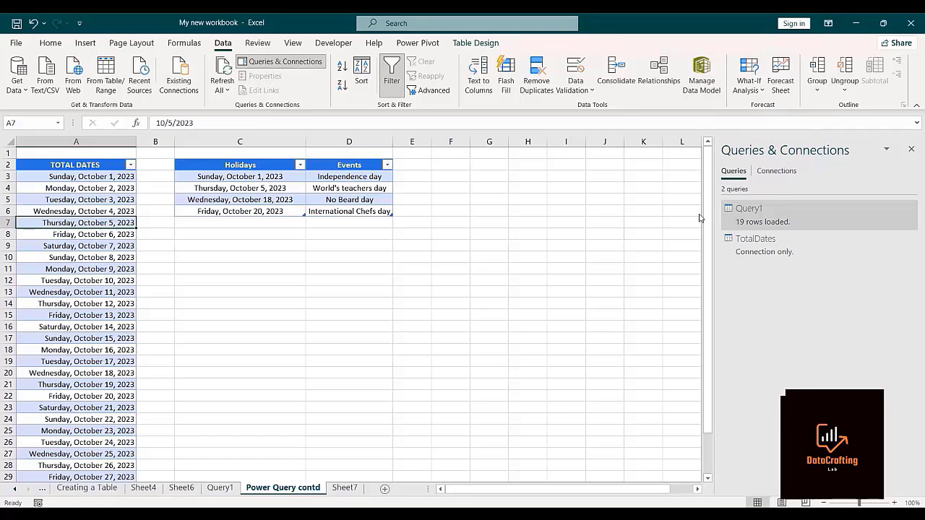
# Load the Holidays table into Power Query and save it with the Only Create Connection option.
pyautogui.moveTo(765, 264)
pyautogui.click(239, 189)
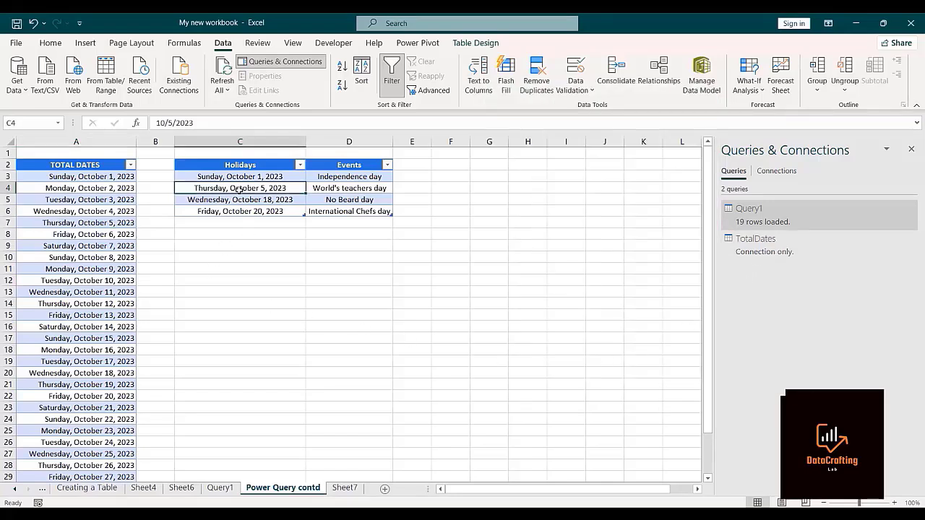
pyautogui.click(105, 82)
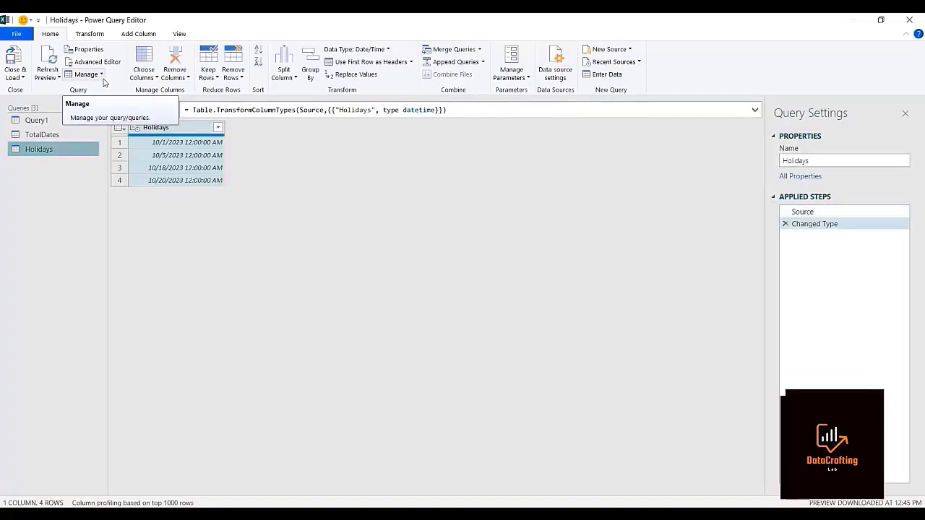
pyautogui.click(21, 78)
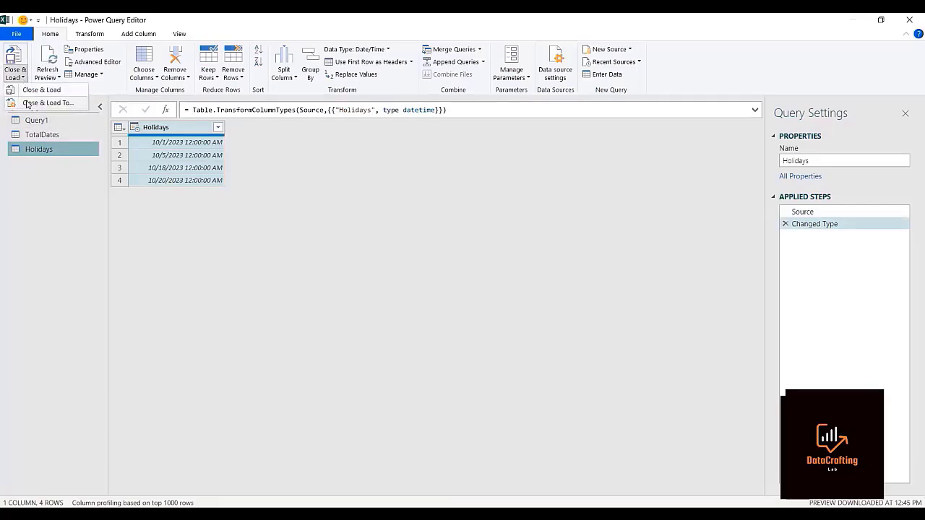
pyautogui.click(26, 103)
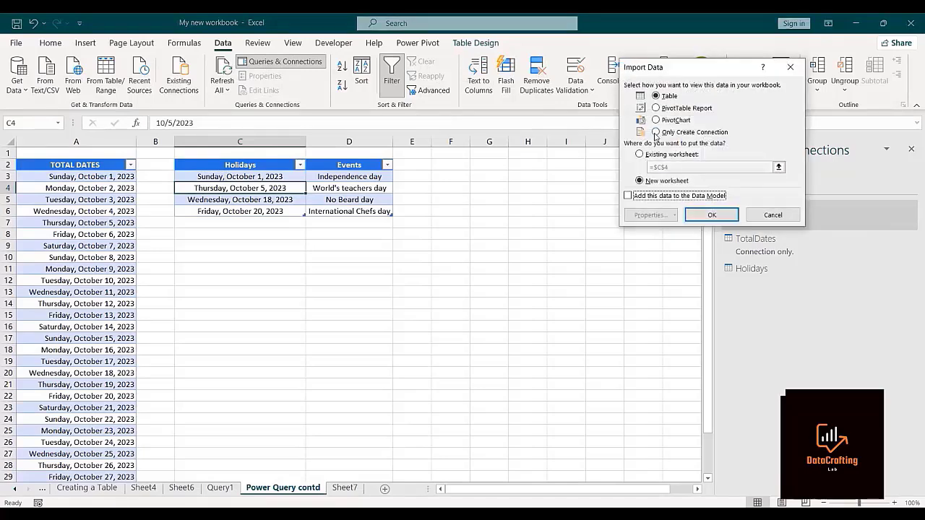
pyautogui.click(656, 133)
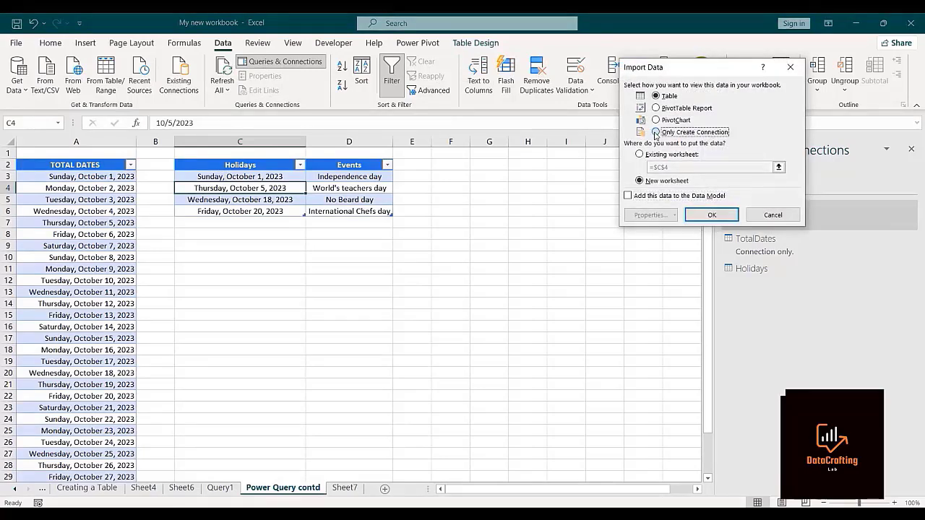
pyautogui.click(709, 215)
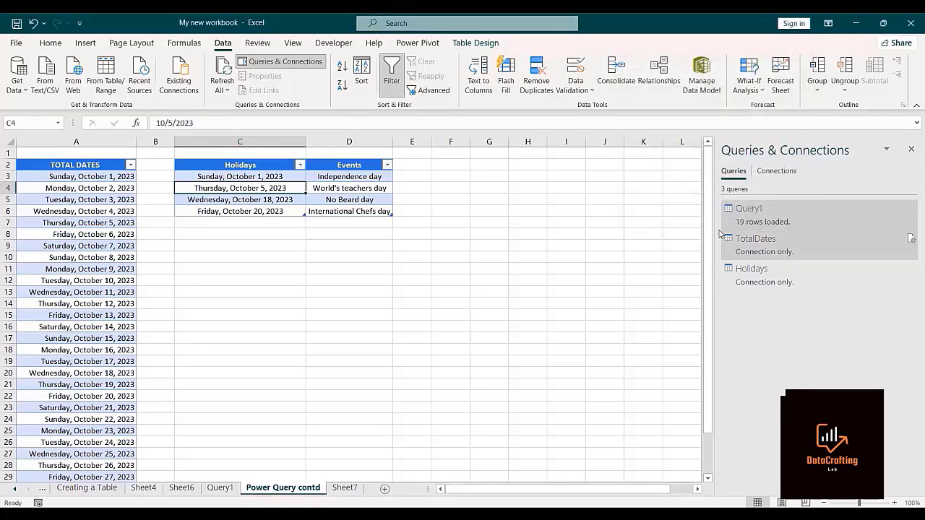
# Delete the Query1 query from the workbook's queries.
pyautogui.rightClick(864, 216)
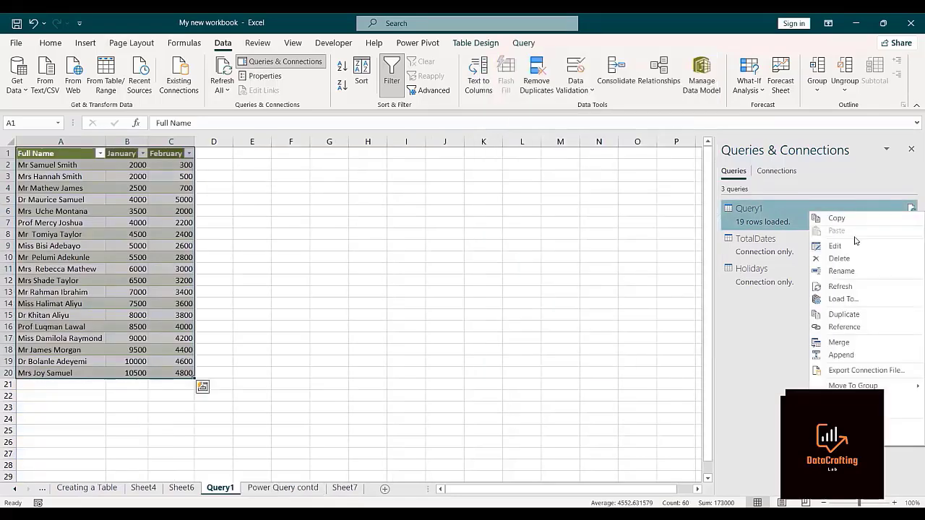
pyautogui.click(849, 261)
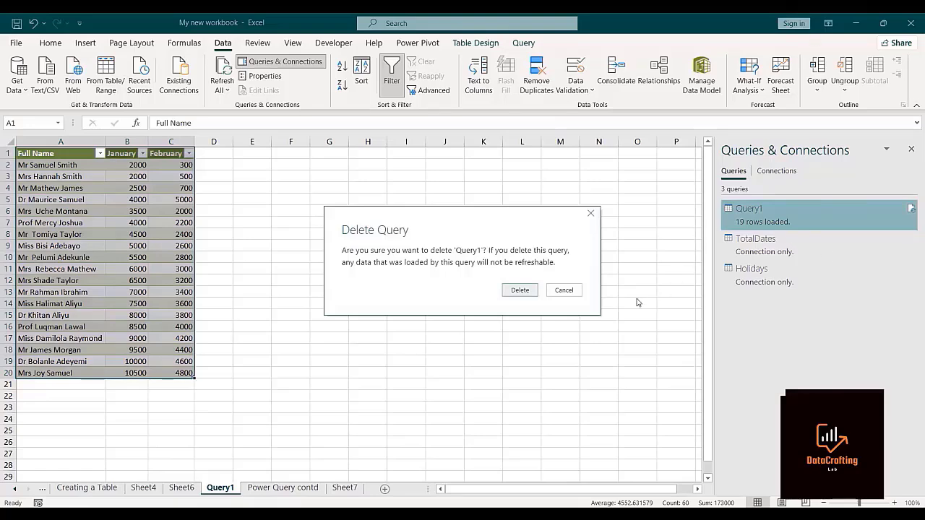
pyautogui.click(517, 292)
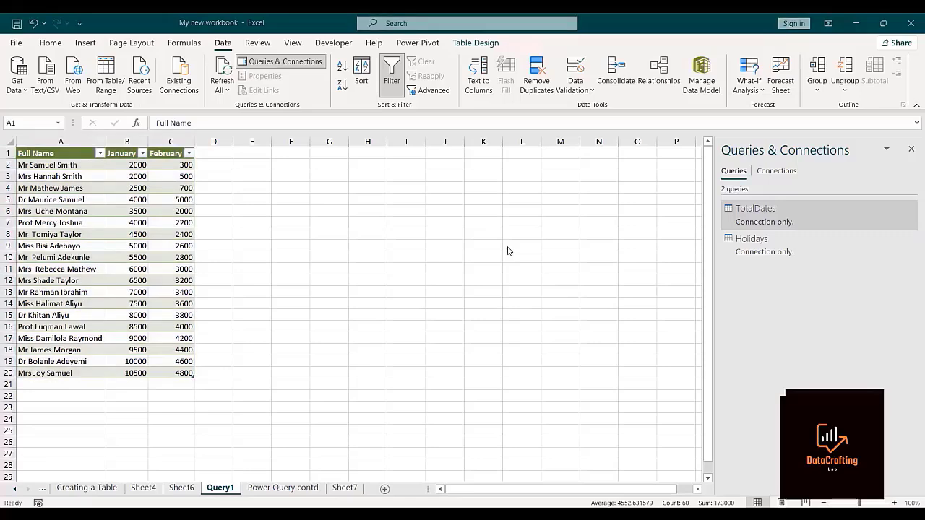
# On the Power Query contd sheet, start a query merge with TotalDates as the first table and TOTAL DATES as its matching column.
pyautogui.hotkey('ctrl', 'pagedown')
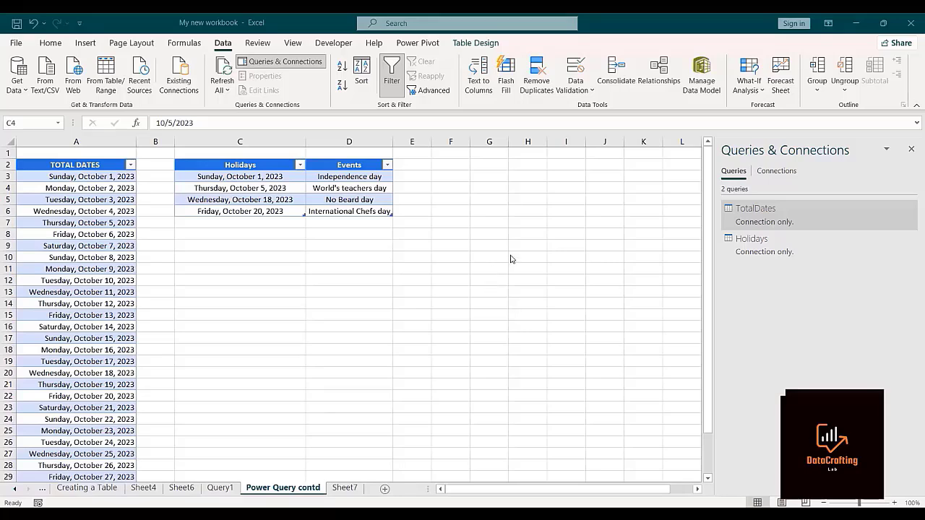
pyautogui.click(20, 81)
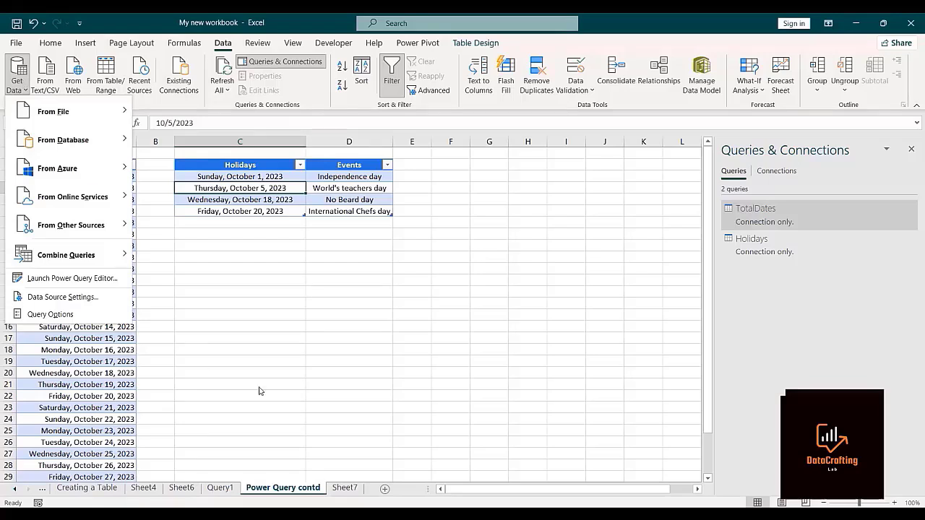
pyautogui.click(509, 253)
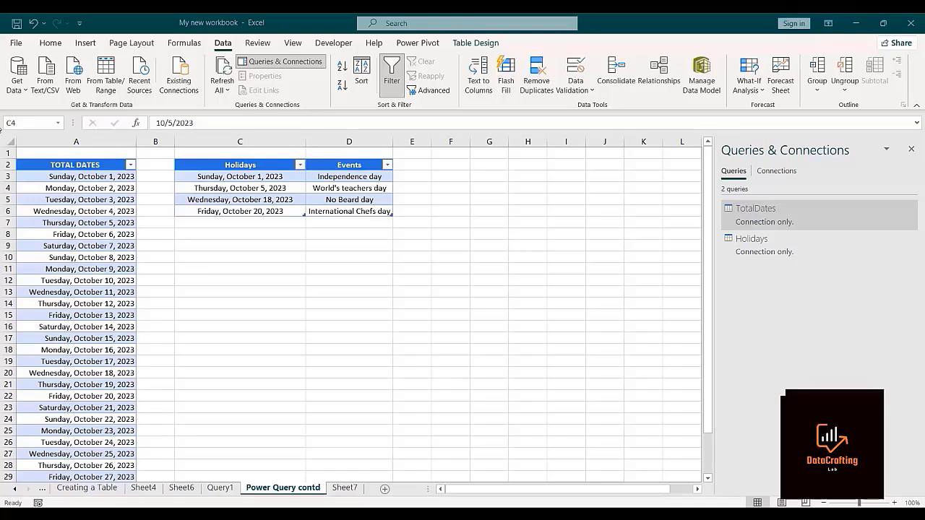
pyautogui.click(18, 76)
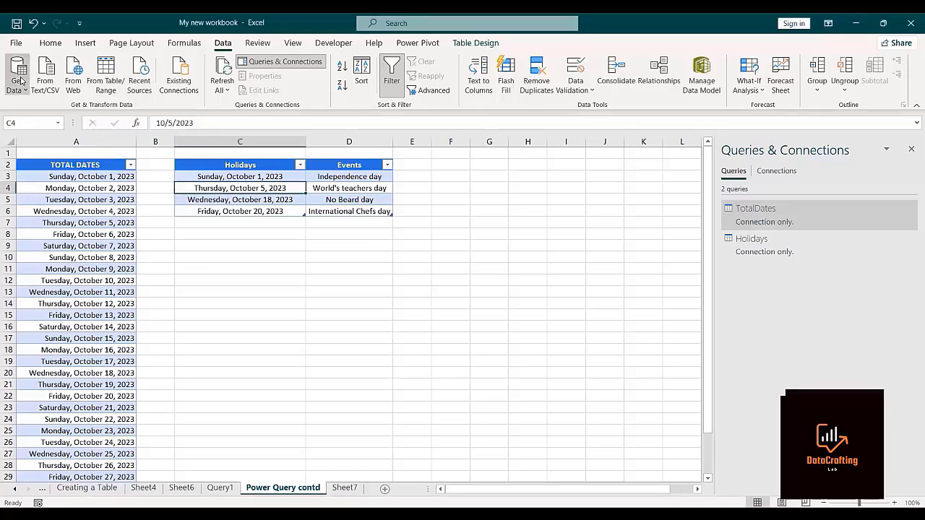
pyautogui.moveTo(62, 256)
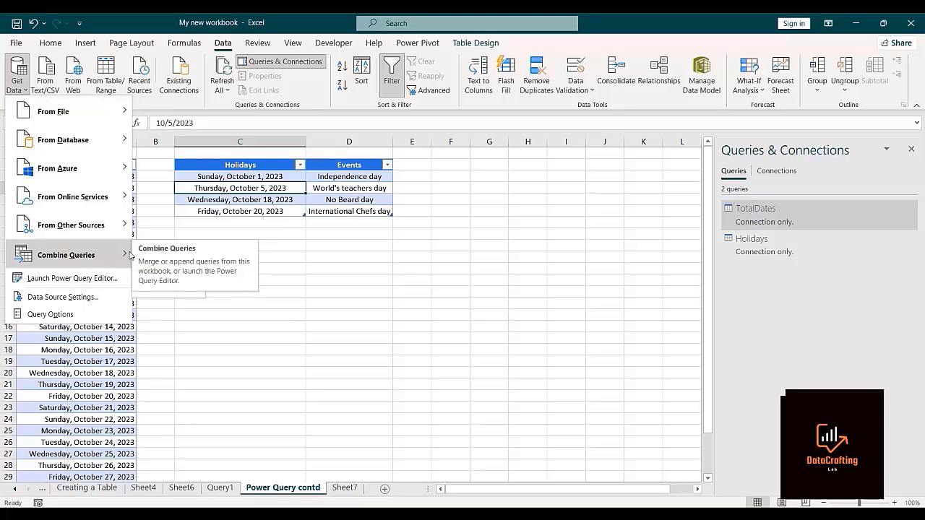
pyautogui.click(153, 258)
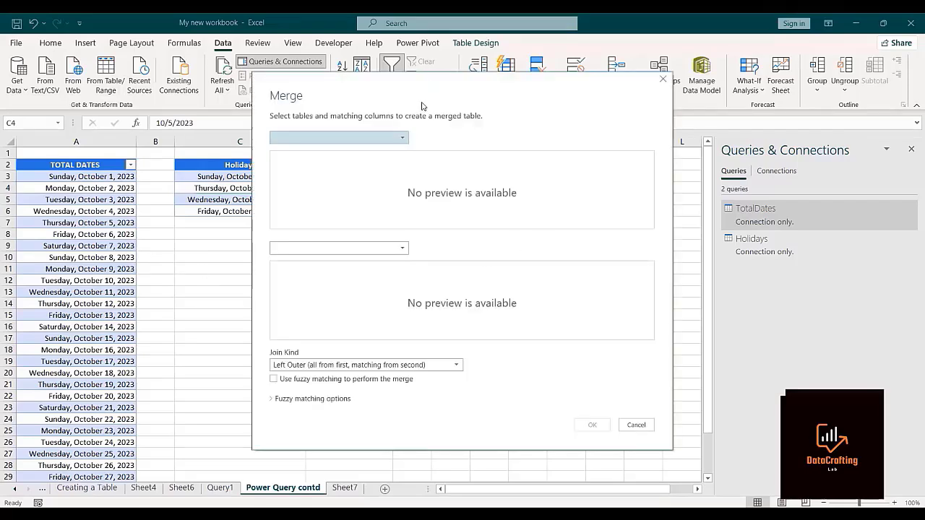
pyautogui.click(402, 140)
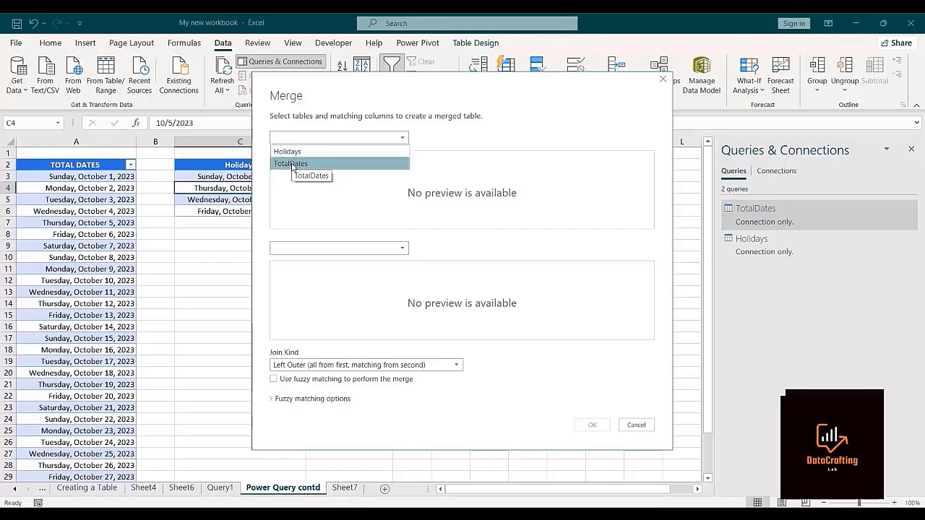
pyautogui.click(292, 165)
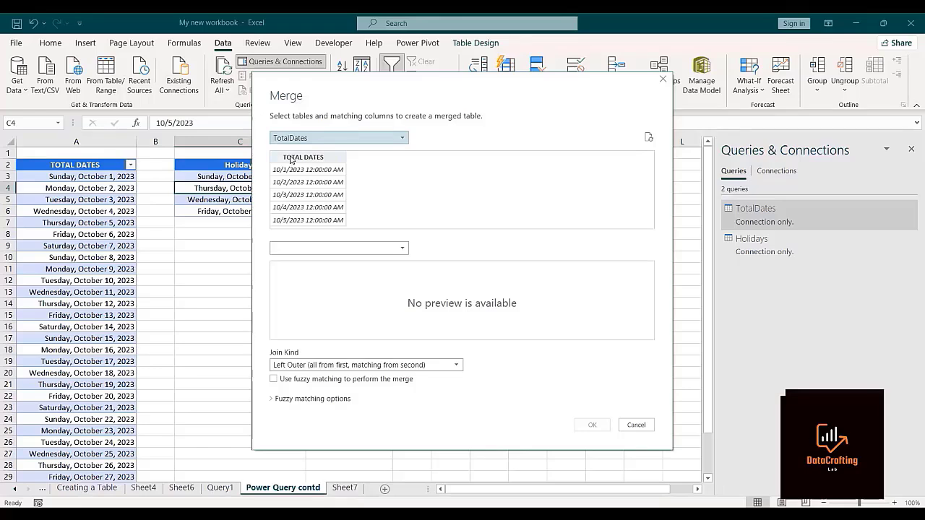
pyautogui.click(292, 157)
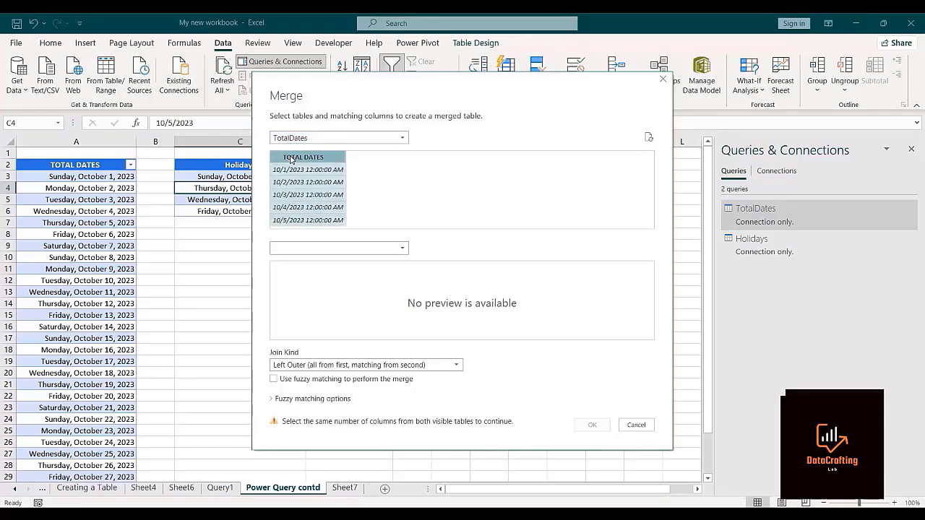
# Choose Holidays as the second table of the merge and select its Holidays column for matching.
pyautogui.click(402, 250)
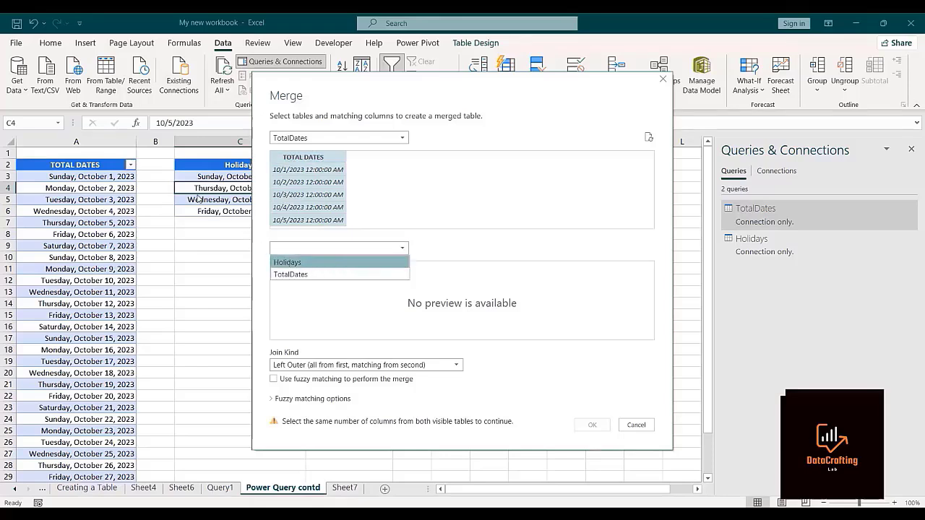
pyautogui.click(284, 262)
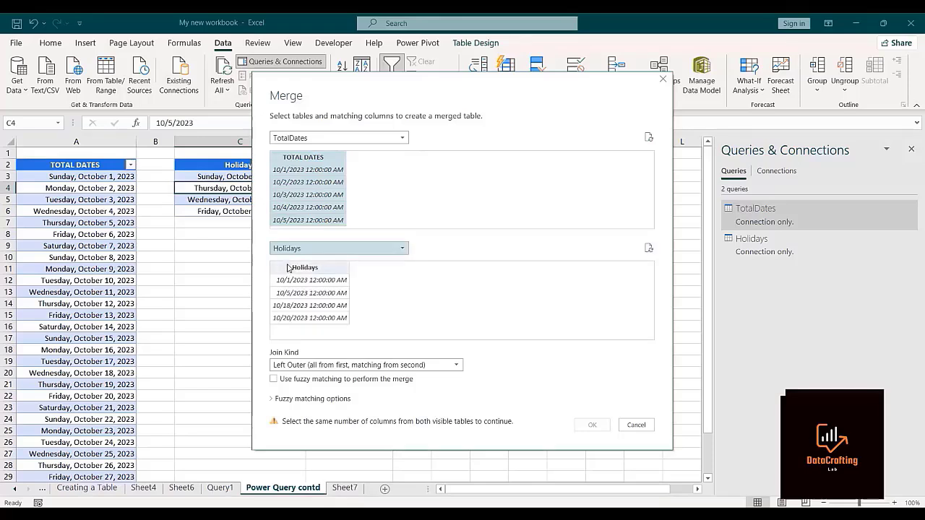
pyautogui.click(289, 269)
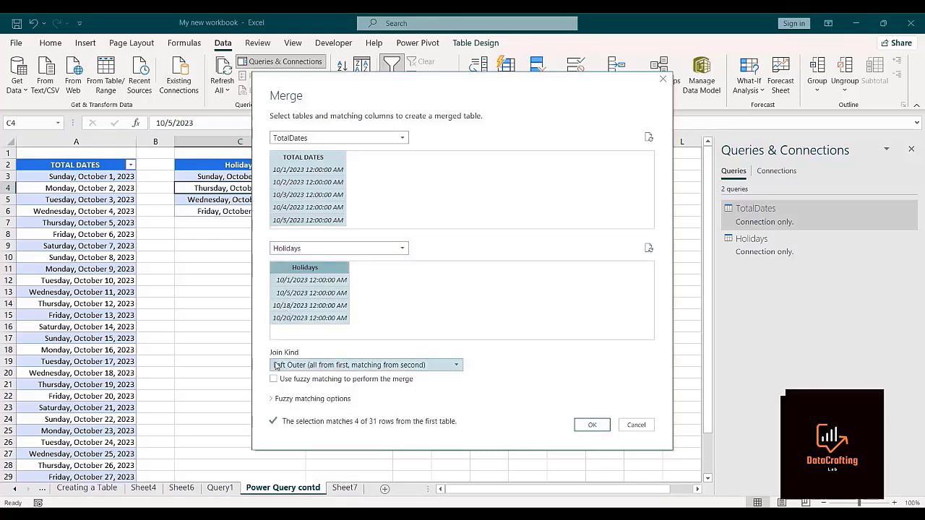
# Set the join kind to Left Anti (rows only in first) and create the merged query.
pyautogui.click(456, 365)
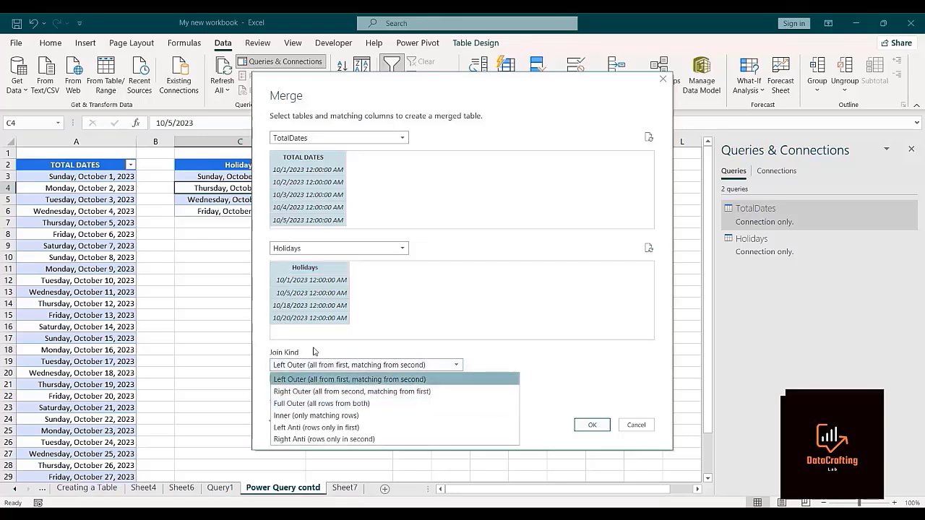
pyautogui.click(315, 377)
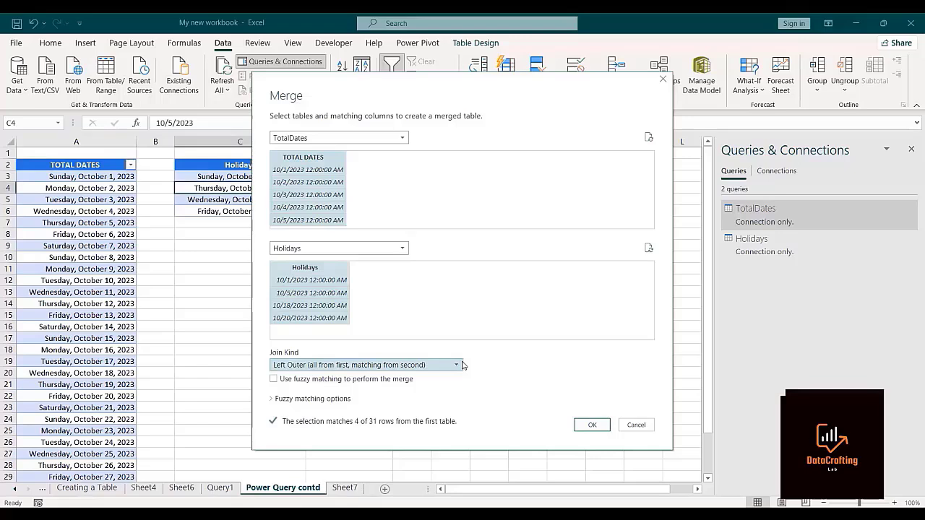
pyautogui.click(456, 365)
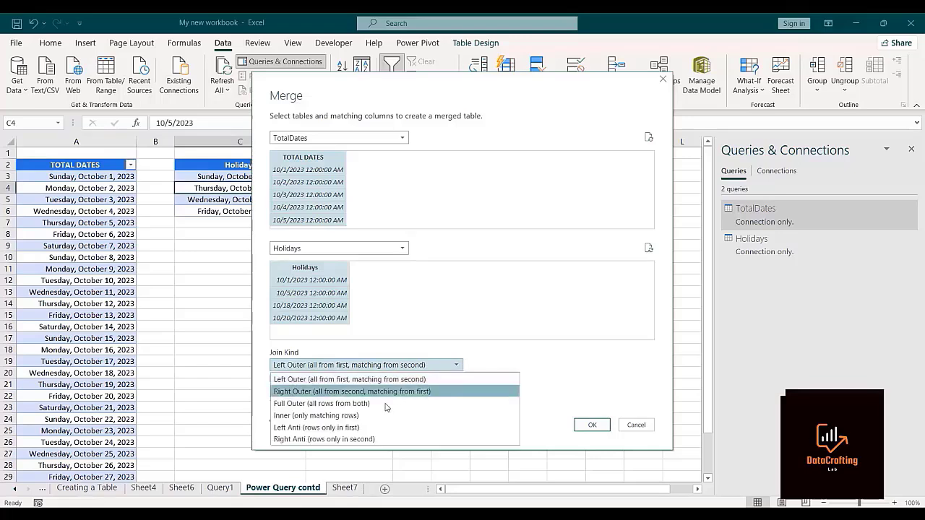
pyautogui.click(339, 429)
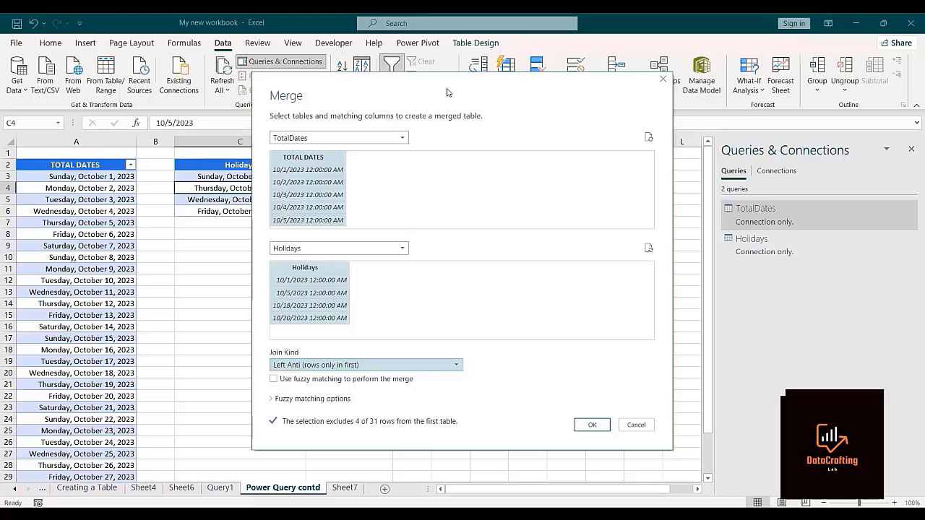
pyautogui.moveTo(446, 92); pyautogui.dragTo(606, 108)
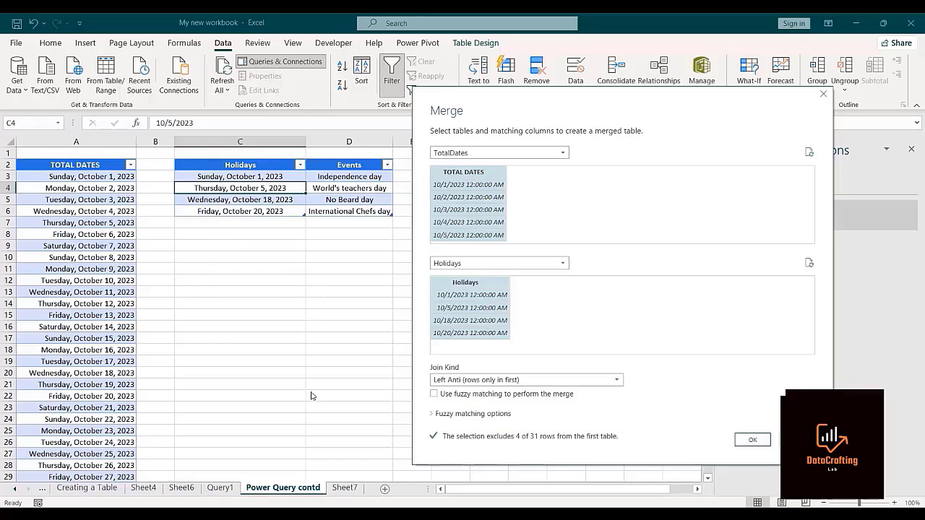
pyautogui.click(751, 440)
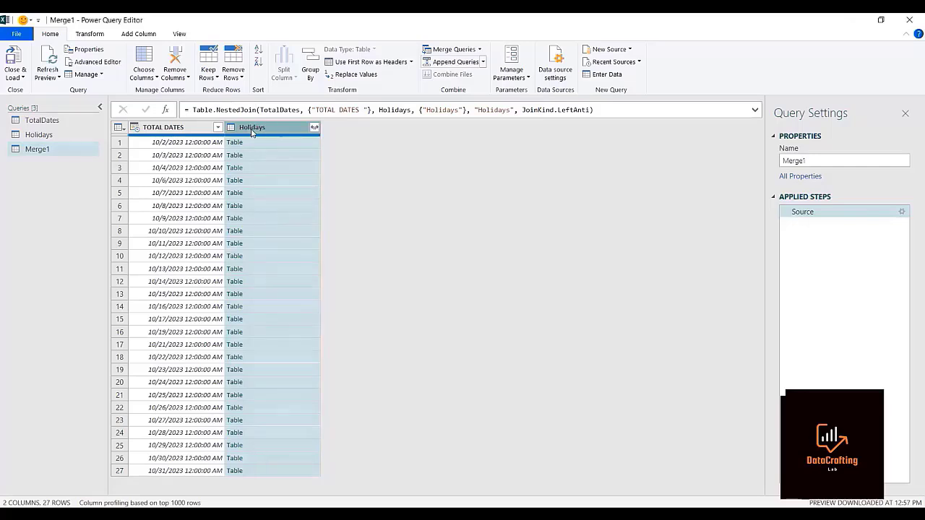
# Remove the Holidays column from the merged query and add a Name of Day column based on TOTAL DATES.
pyautogui.rightClick(253, 132)
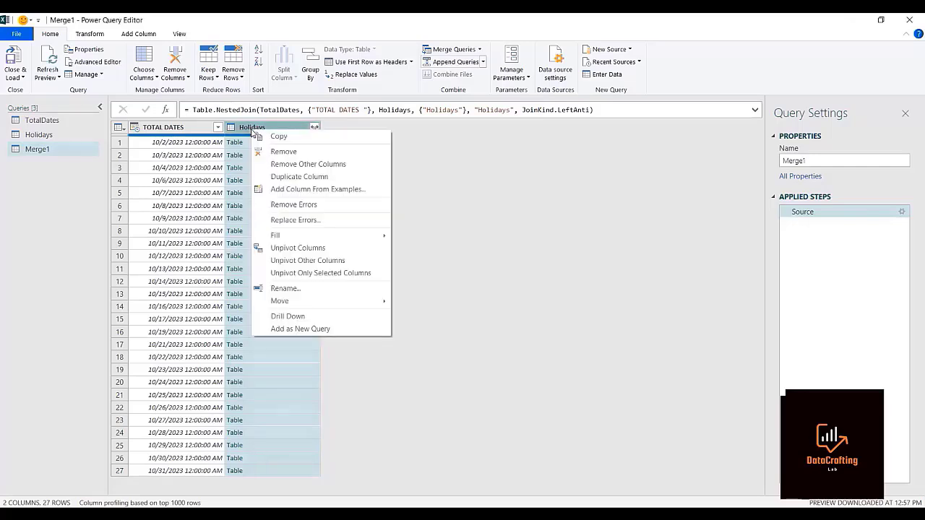
pyautogui.click(283, 153)
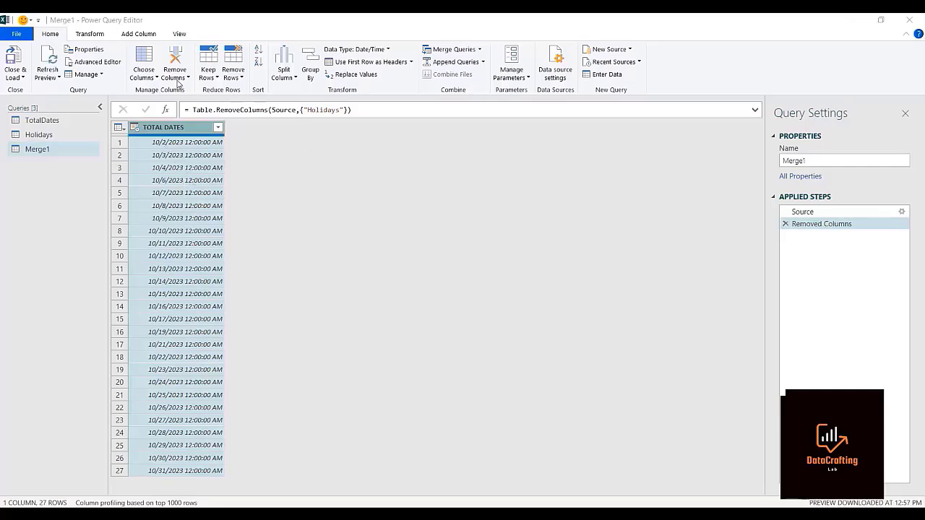
pyautogui.click(139, 35)
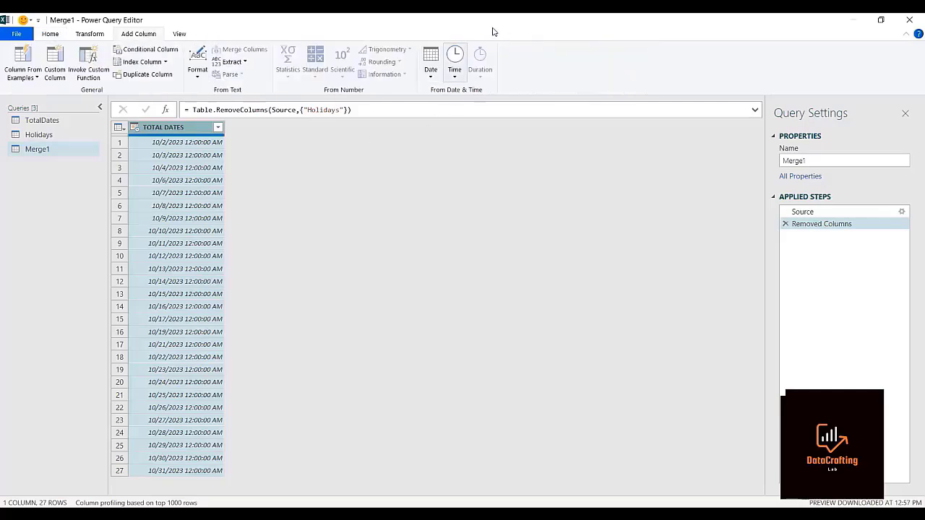
pyautogui.click(430, 75)
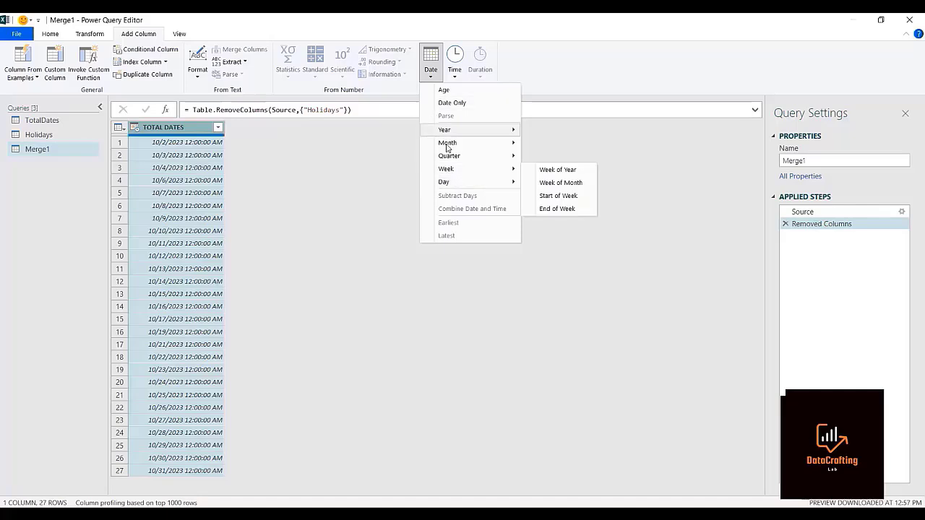
pyautogui.moveTo(462, 183)
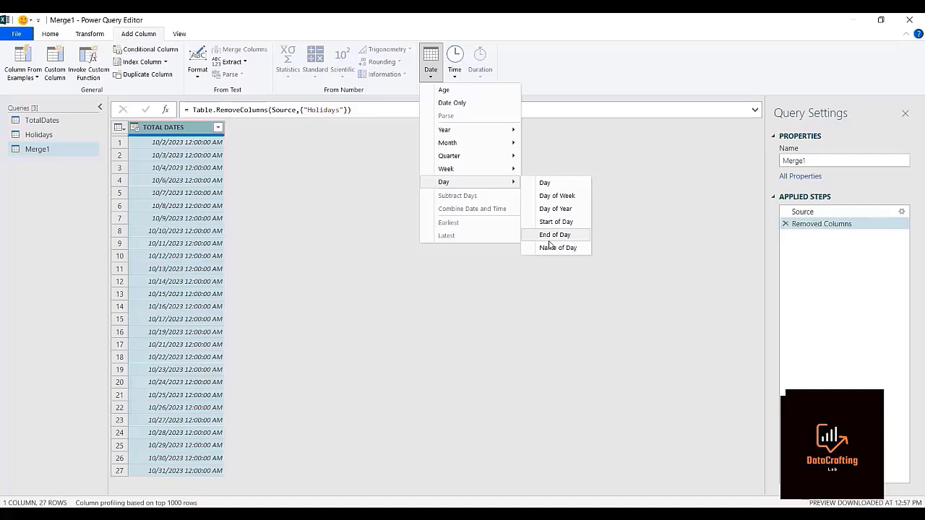
pyautogui.click(733, 100)
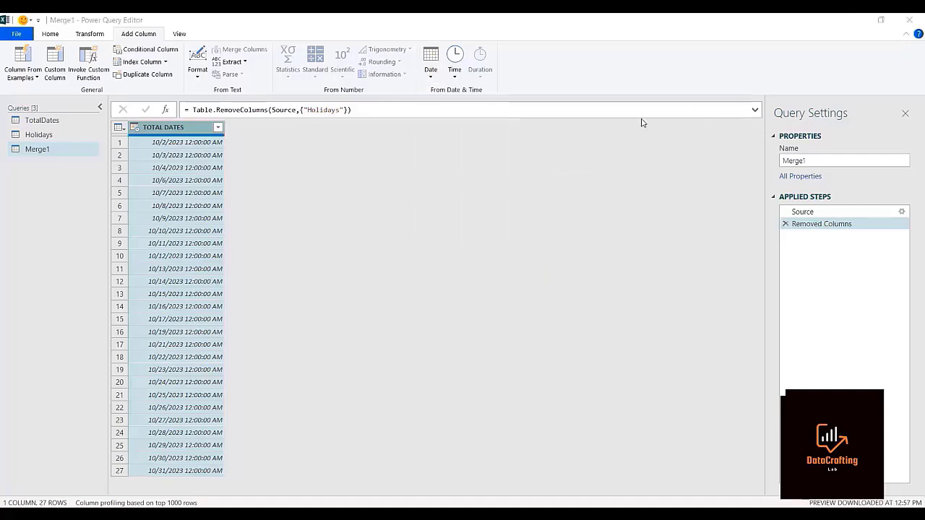
pyautogui.click(430, 71)
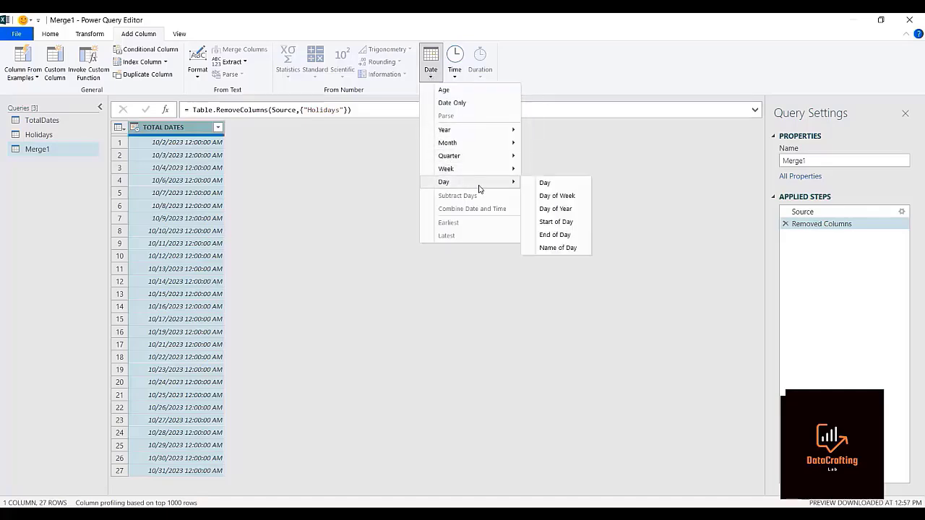
pyautogui.click(543, 249)
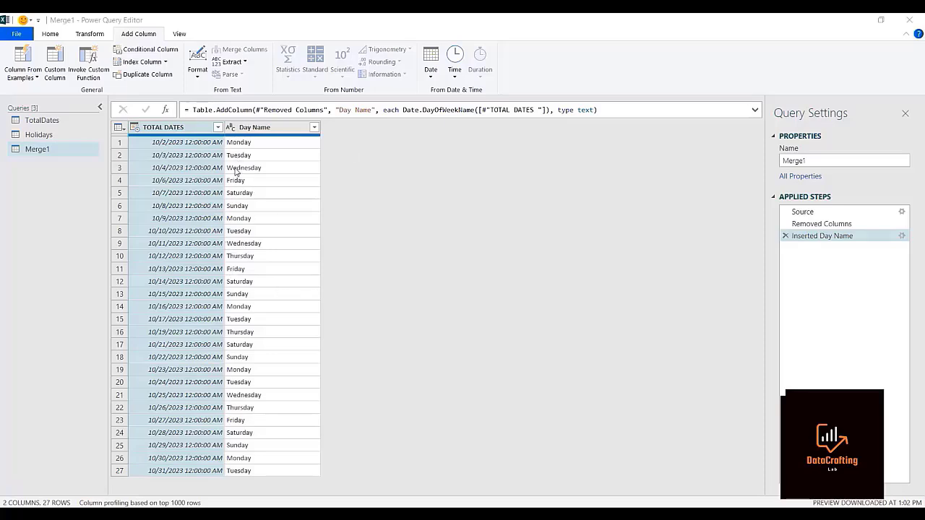
# Filter Saturday and Sunday out of the Day Name column and remove that column from the merged query.
pyautogui.click(314, 128)
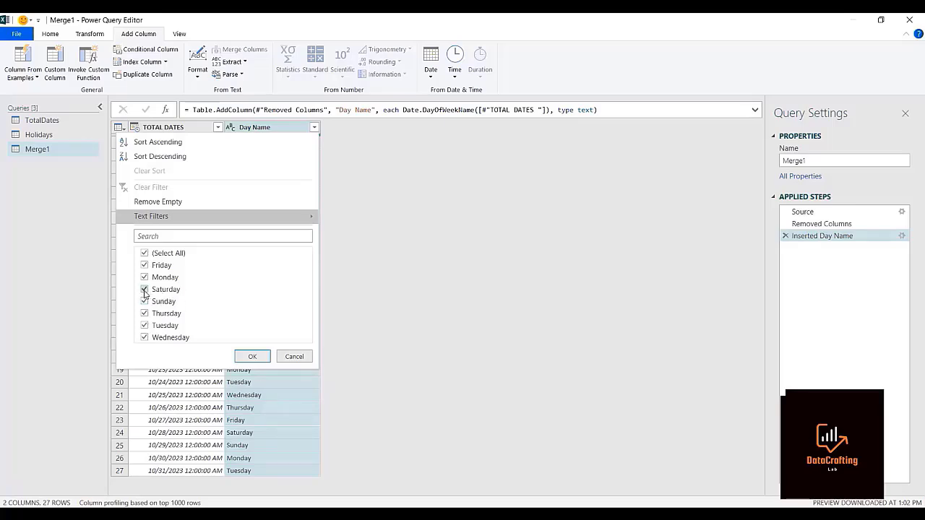
pyautogui.click(144, 289)
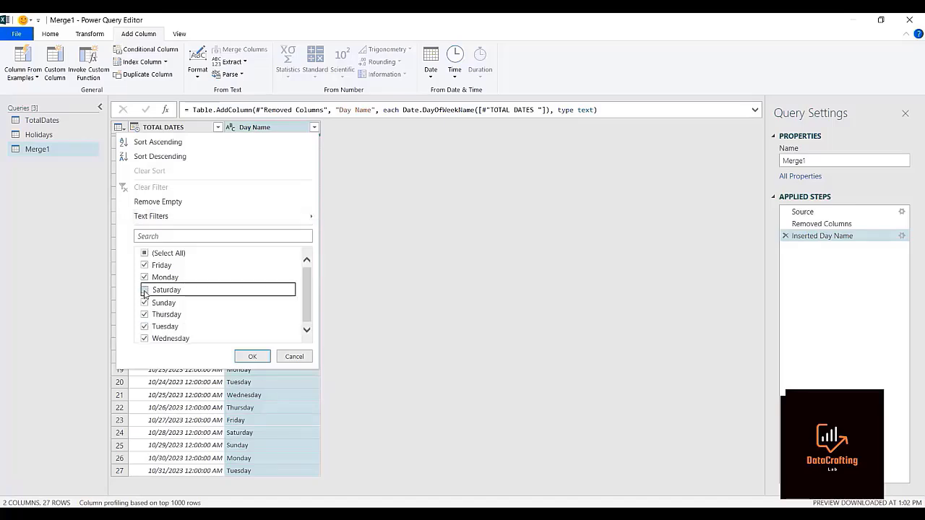
pyautogui.click(145, 303)
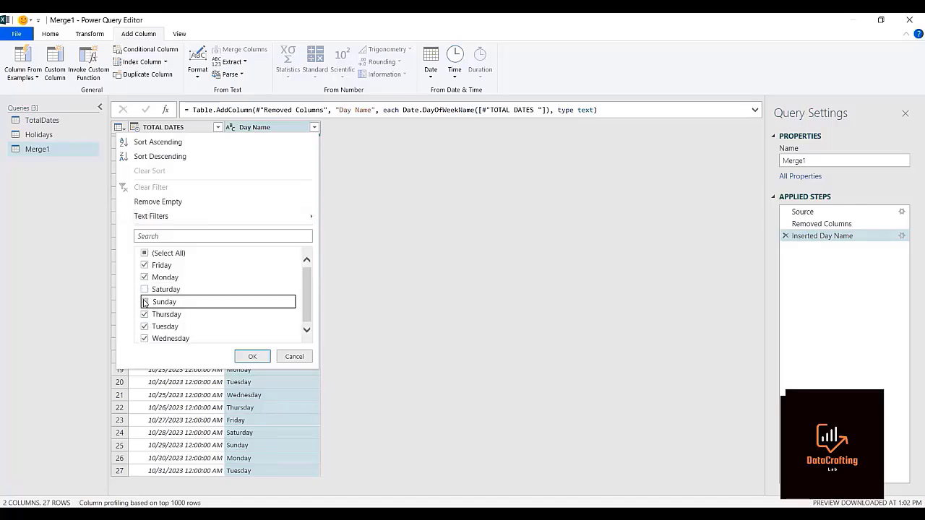
pyautogui.click(252, 356)
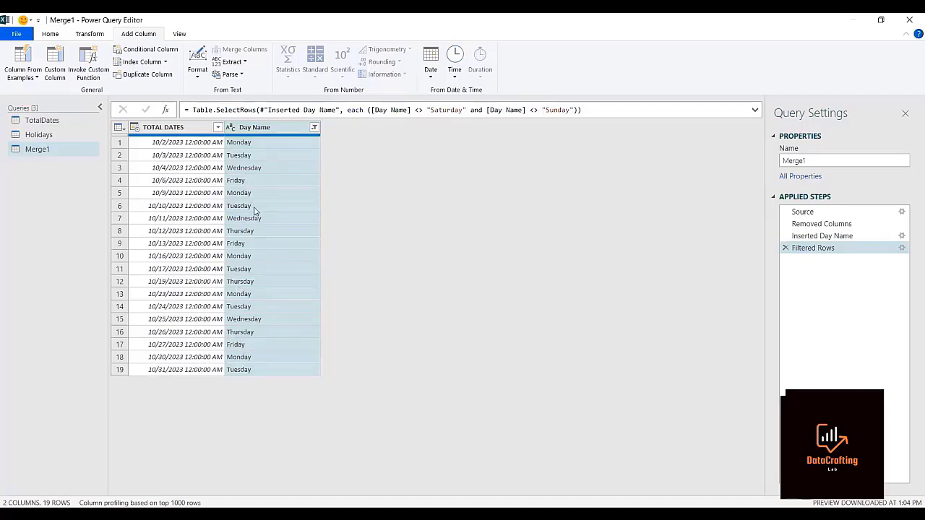
pyautogui.rightClick(250, 128)
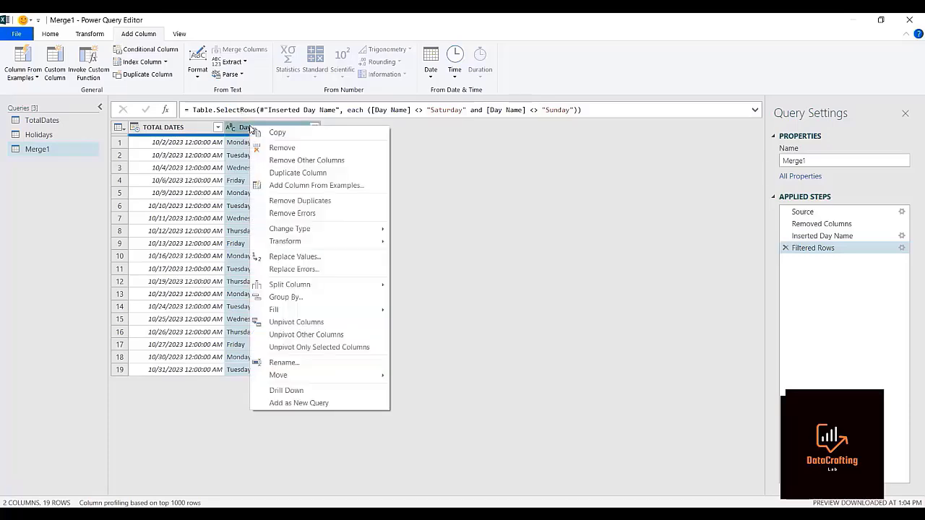
pyautogui.click(273, 148)
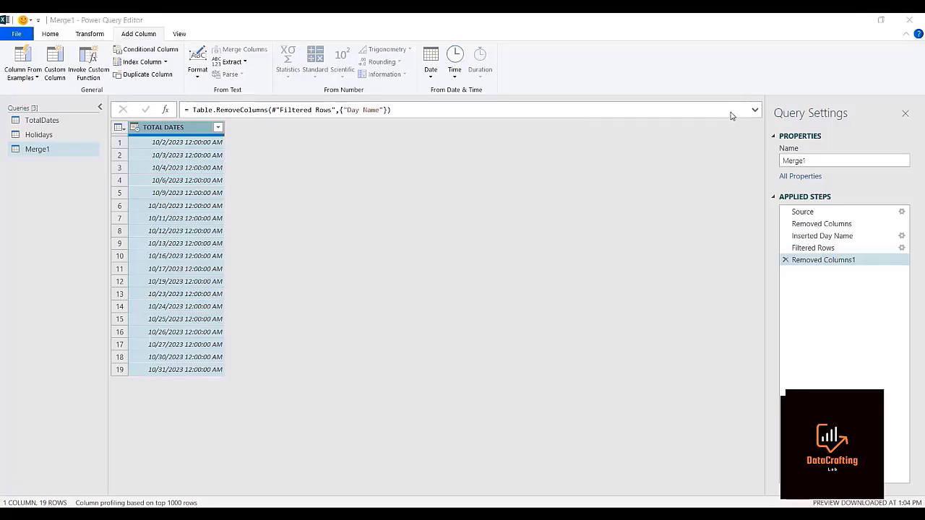
# Close and load the merged query as a table in a new worksheet, and close the Queries & Connections pane.
pyautogui.click(47, 35)
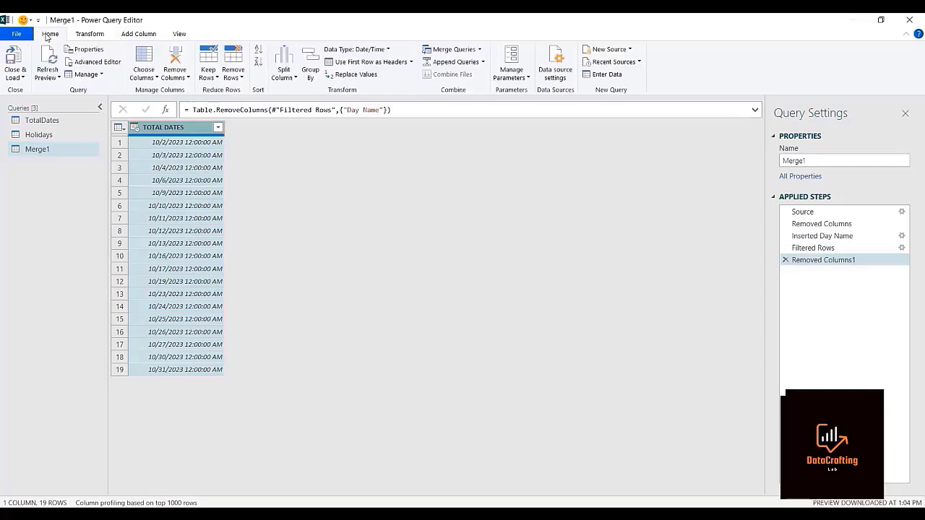
pyautogui.click(23, 78)
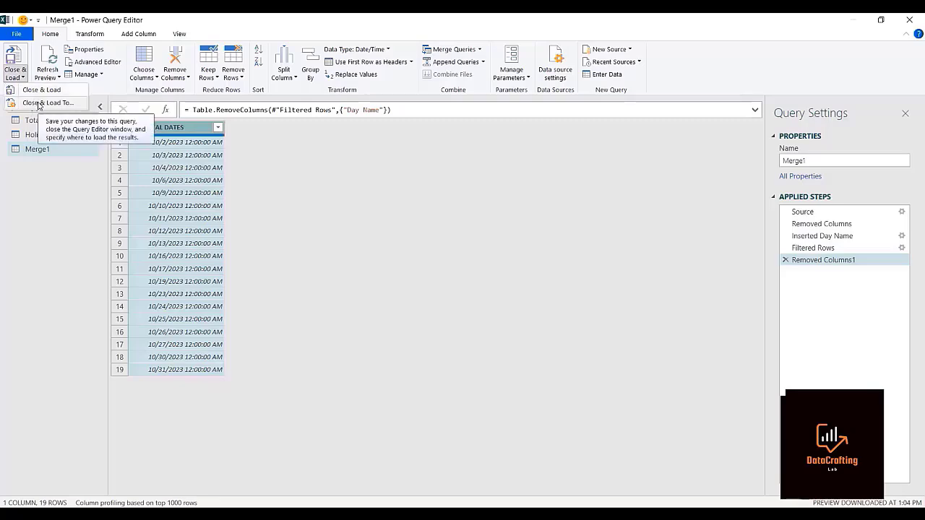
pyautogui.click(43, 103)
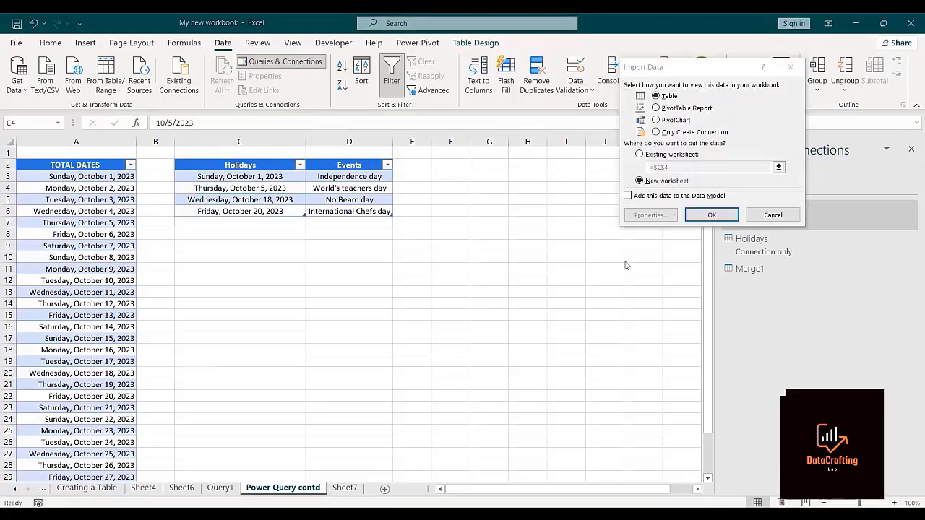
pyautogui.click(709, 219)
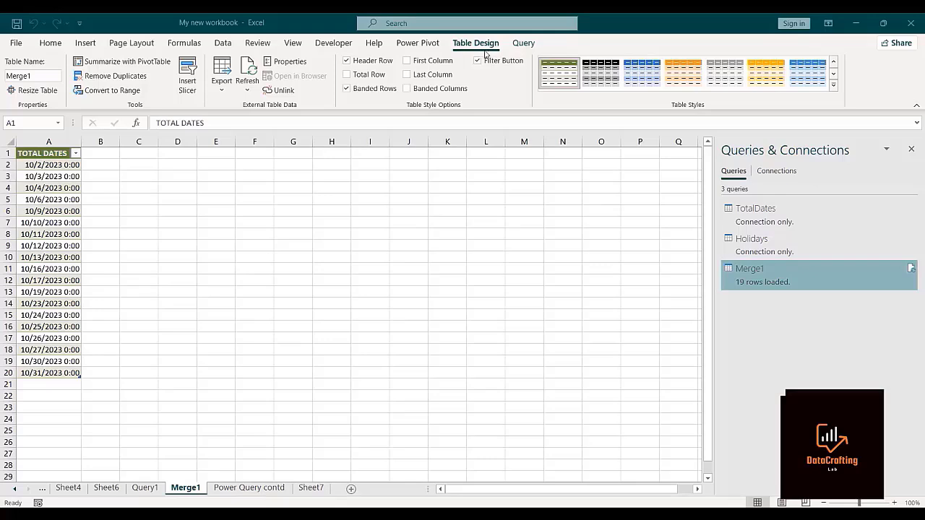
pyautogui.click(910, 151)
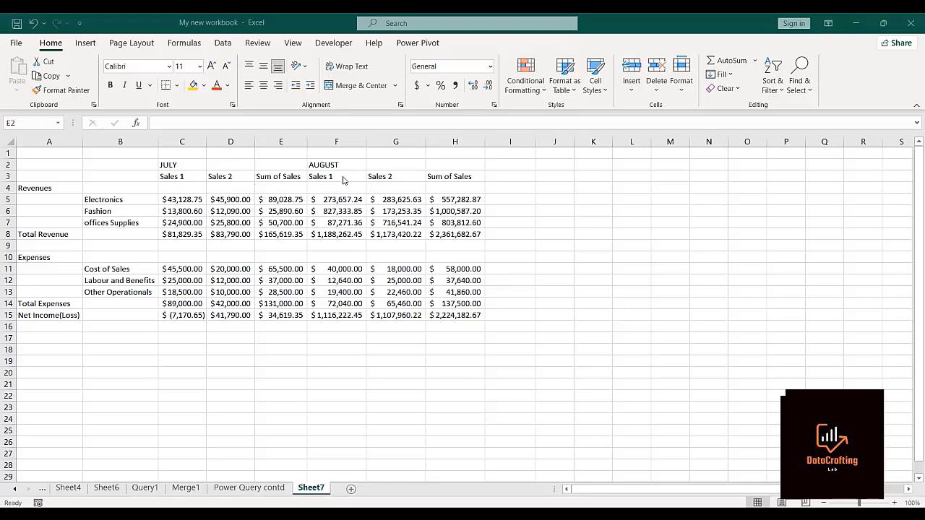
pyautogui.press('BackSpace')
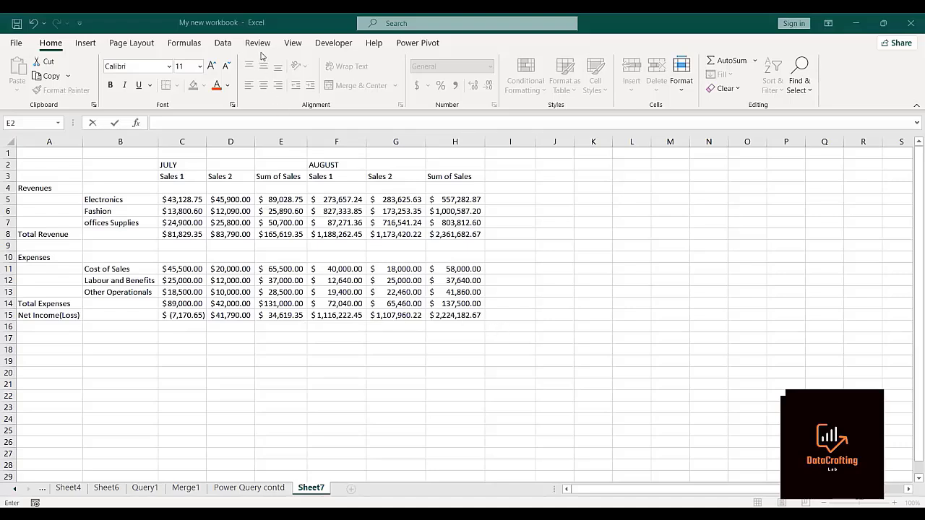
pyautogui.click(482, 198)
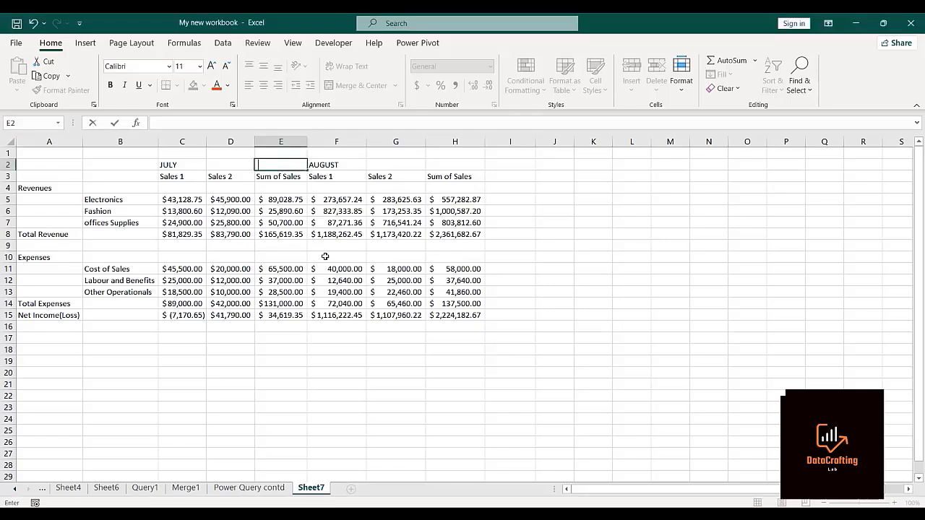
pyautogui.click(500, 231)
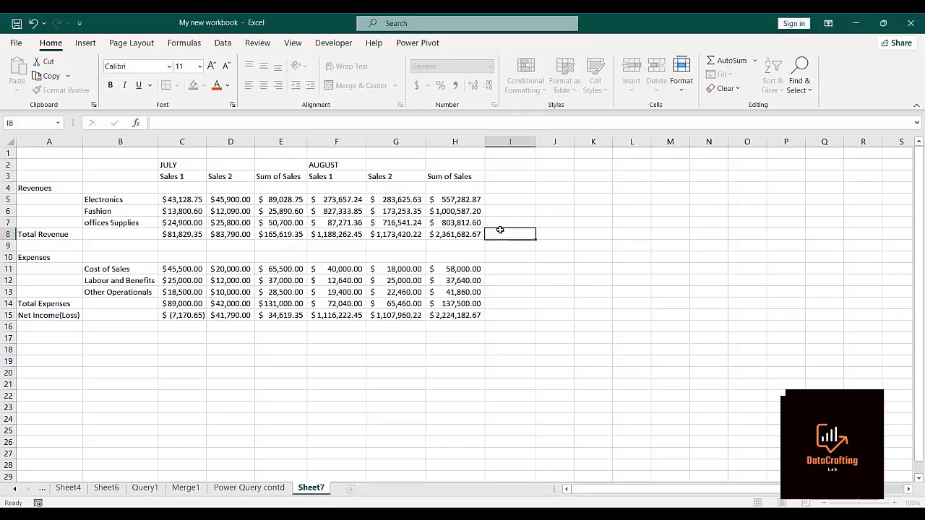
# Create a Power Query query from range A1:H15 on Sheet7, converting it to a table without headers.
pyautogui.click(34, 156)
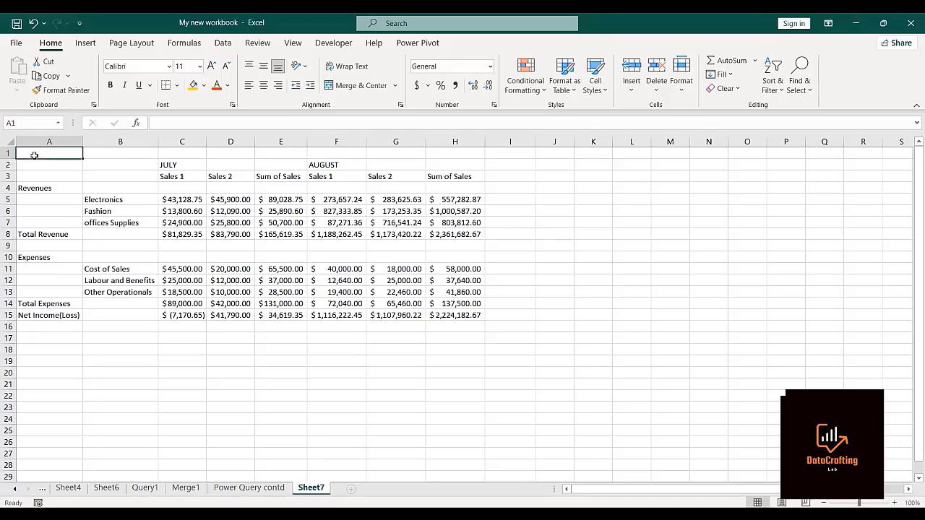
pyautogui.hotkey('shift', 'Right')
pyautogui.hotkey('shift', 'Right')
pyautogui.hotkey('shift', 'Right')
pyautogui.hotkey('shift', 'Right')
pyautogui.hotkey('shift', 'Right')
pyautogui.hotkey('shift', 'Right')
pyautogui.hotkey('shift', 'Right')
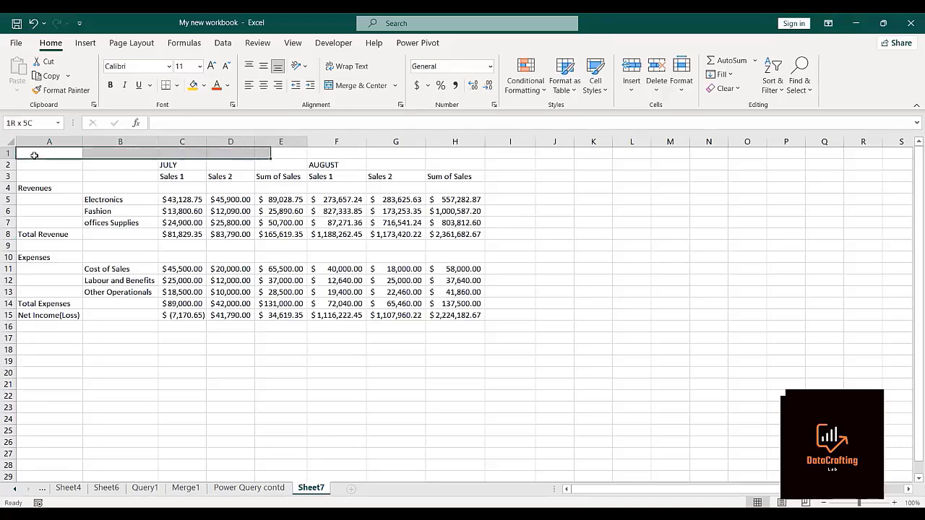
pyautogui.hotkey('shift', 'Down')
pyautogui.hotkey('shift', 'Down')
pyautogui.hotkey('shift', 'Down')
pyautogui.hotkey('shift', 'Down')
pyautogui.hotkey('shift', 'Down')
pyautogui.hotkey('shift', 'Down')
pyautogui.hotkey('shift', 'Down')
pyautogui.hotkey('shift', 'Down')
pyautogui.hotkey('shift', 'Down')
pyautogui.hotkey('shift', 'Down')
pyautogui.hotkey('shift', 'Down')
pyautogui.hotkey('shift', 'Down')
pyautogui.hotkey('shift', 'Down')
pyautogui.hotkey('shift', 'Down')
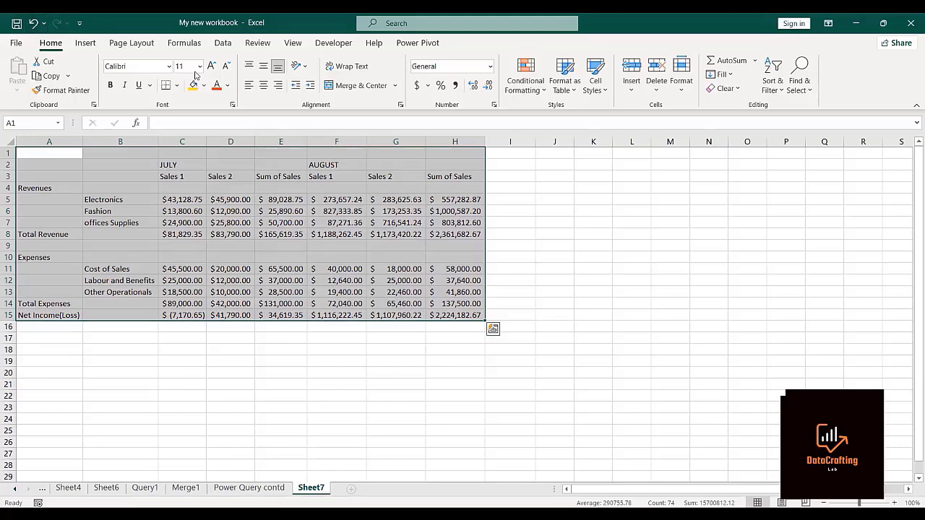
pyautogui.hotkey('ctrl', 't')
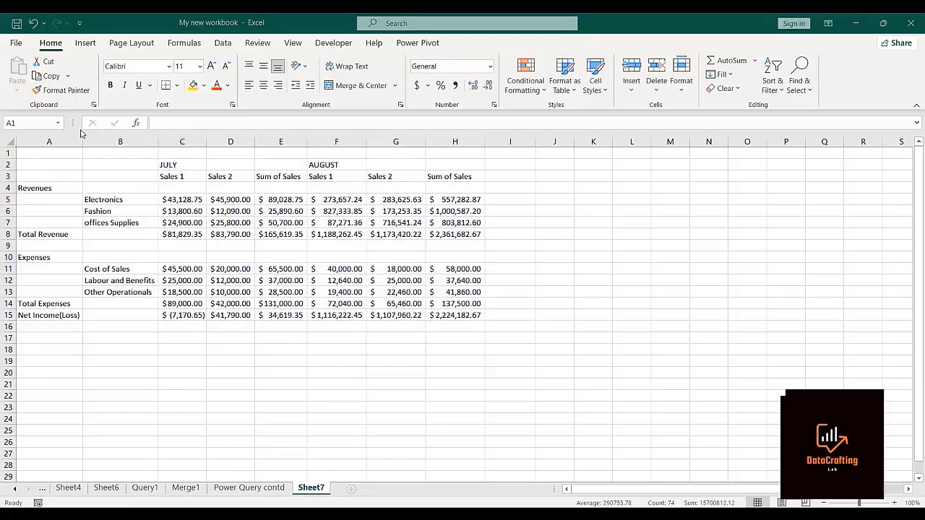
pyautogui.click(38, 157)
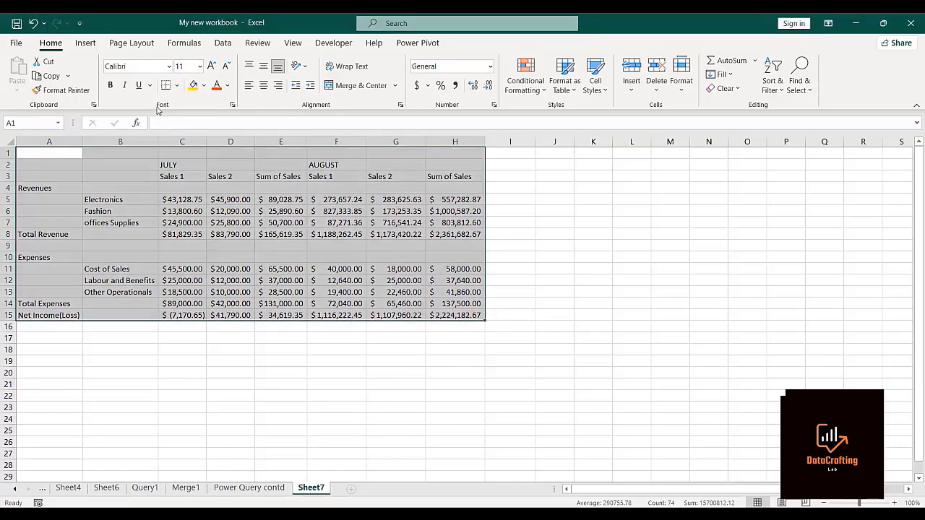
pyautogui.click(223, 43)
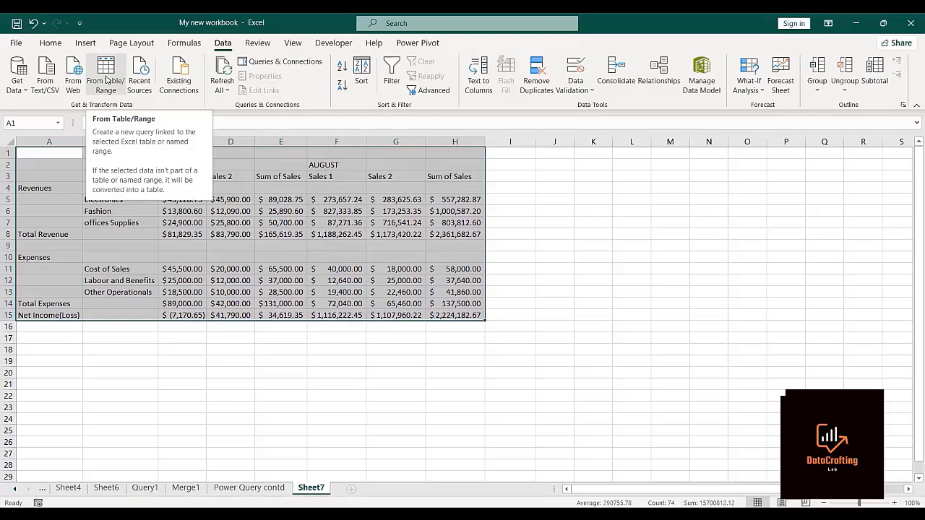
pyautogui.click(107, 80)
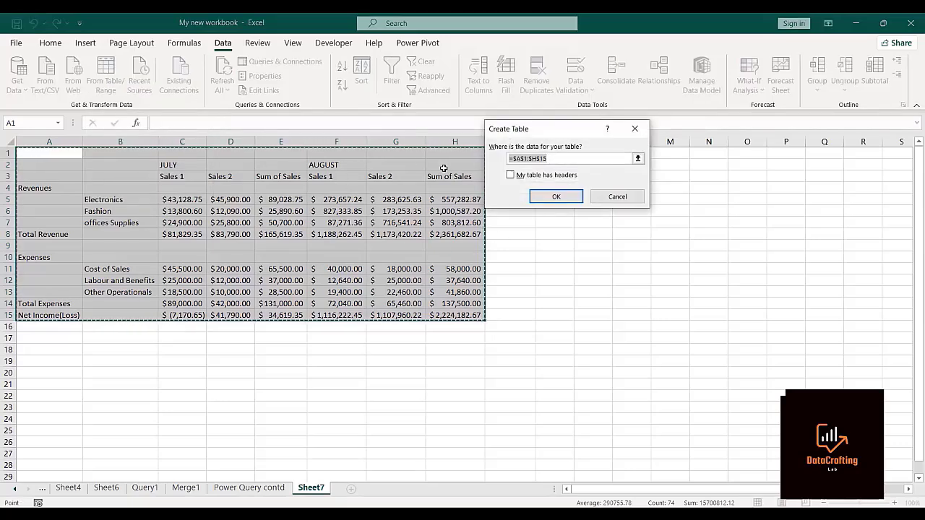
pyautogui.click(549, 200)
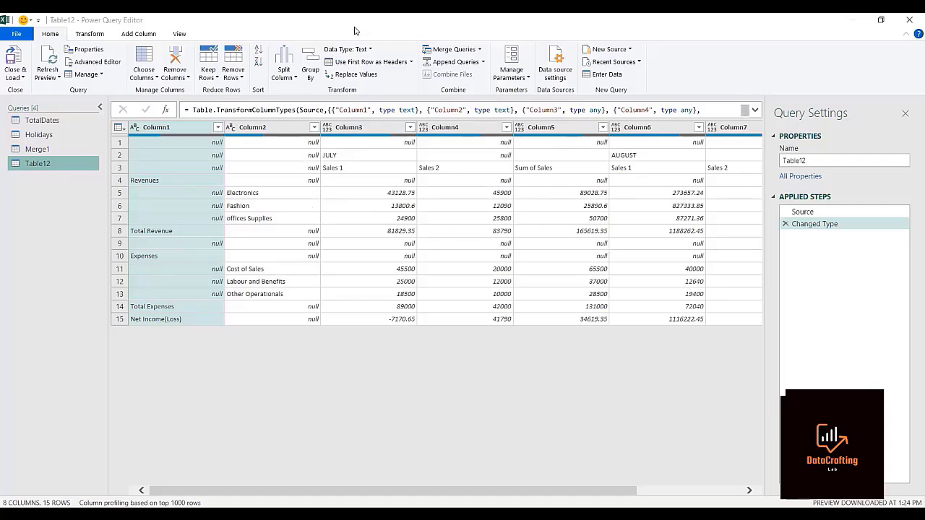
pyautogui.moveTo(361, 32); pyautogui.dragTo(346, 13)
# Try filling Column1 downward in the Table12 query and delete the Filled Down step.
pyautogui.click(90, 34)
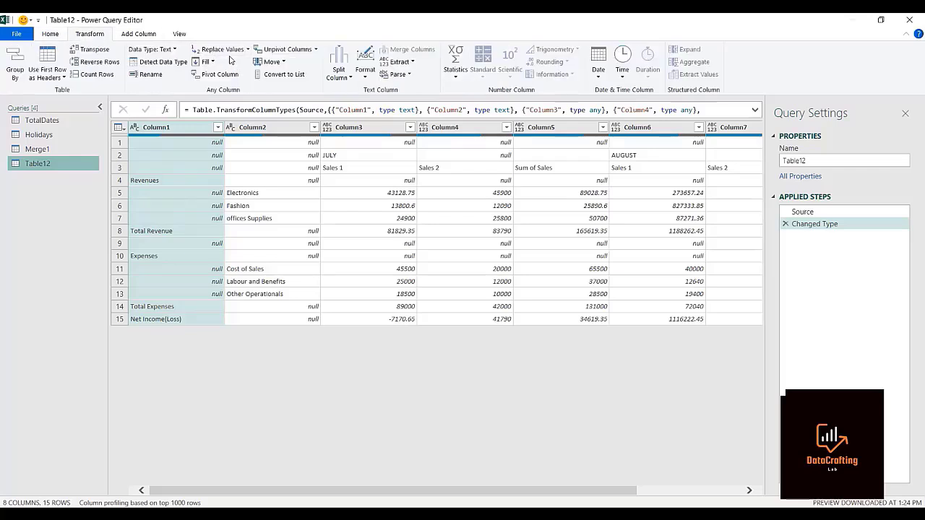
pyautogui.click(209, 62)
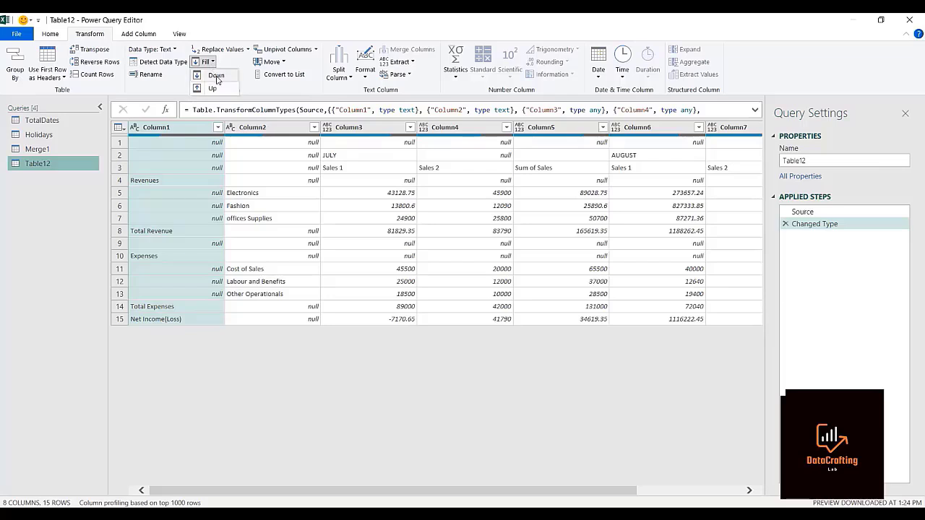
pyautogui.click(216, 76)
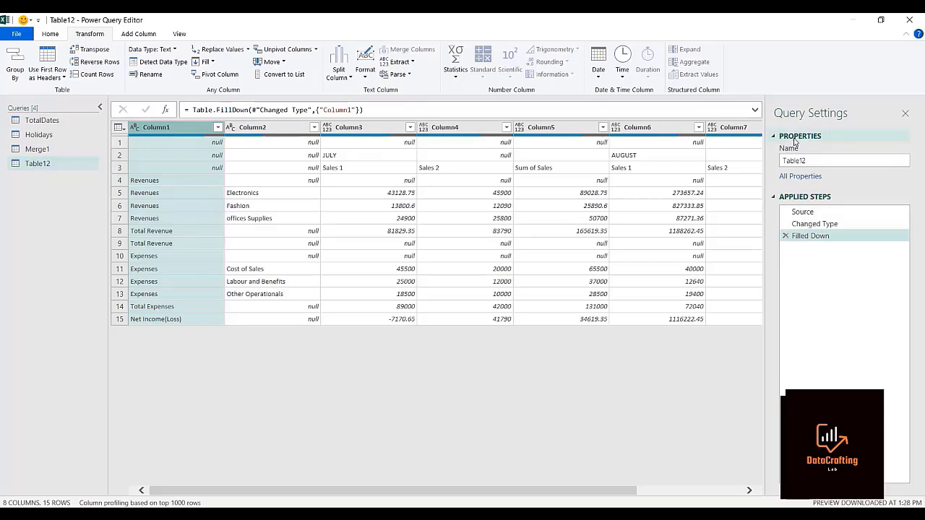
pyautogui.click(786, 237)
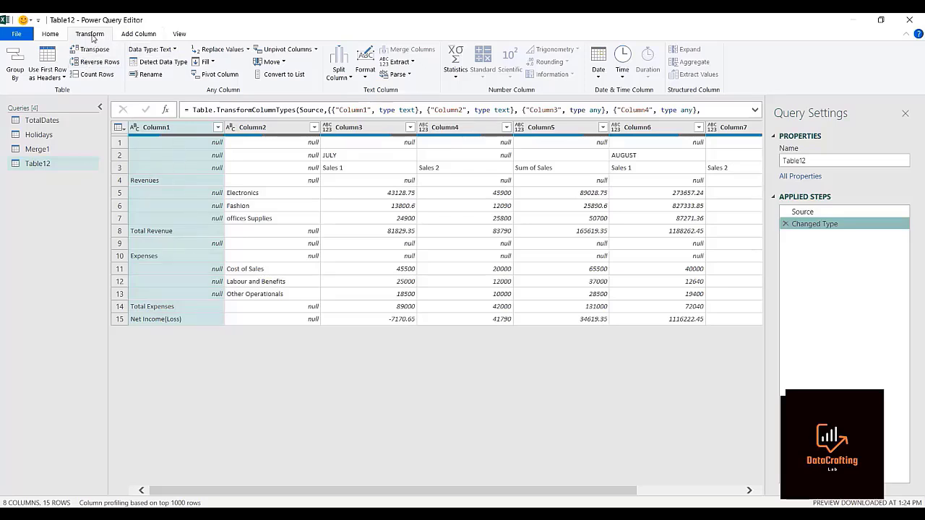
# Fill Column1 down again to carry the Revenues and Expenses labels into the null rows beneath them.
pyautogui.click(206, 62)
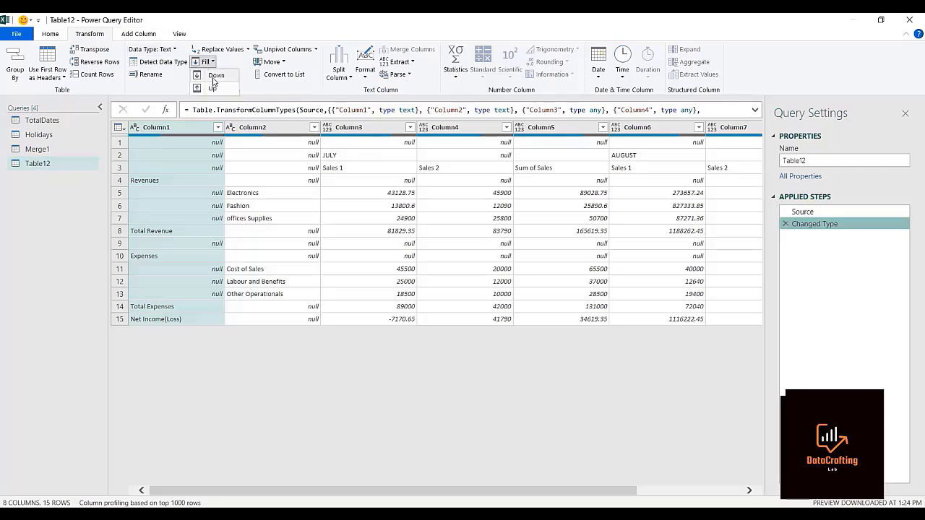
pyautogui.click(214, 80)
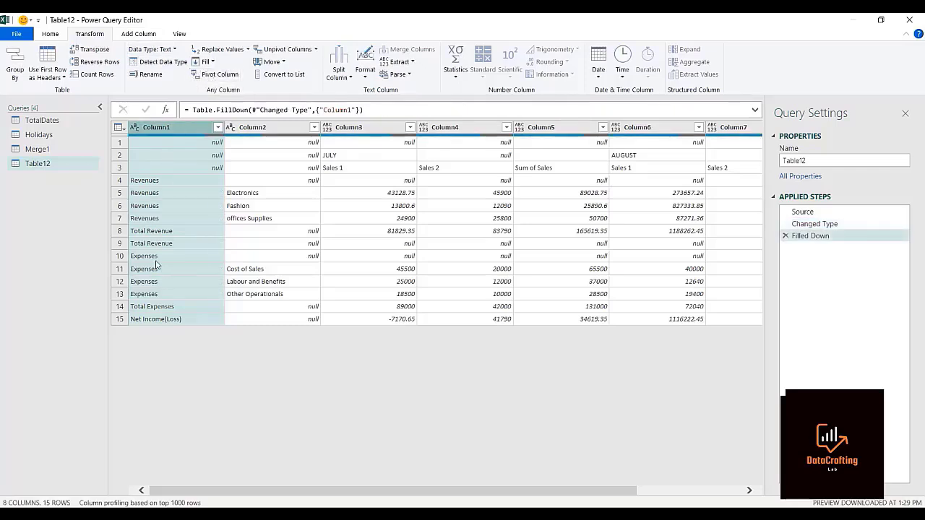
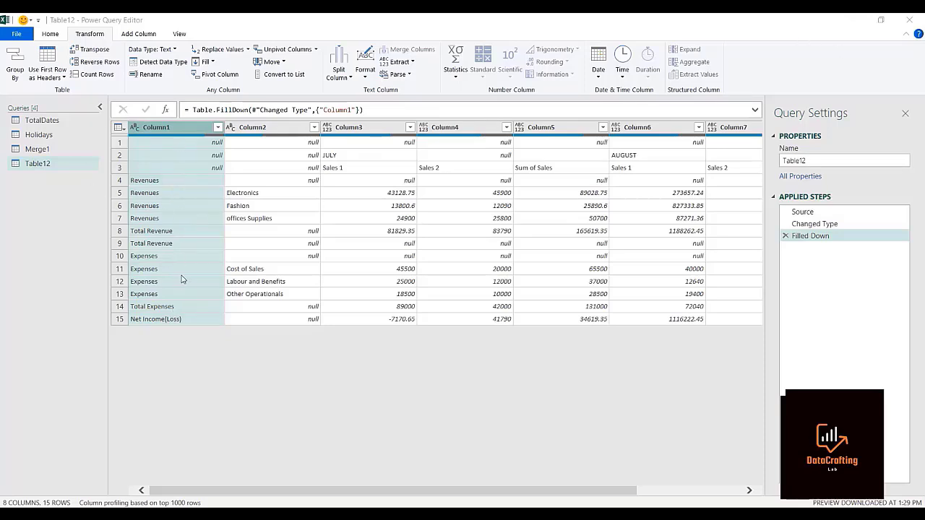
# Filter Column1 to exclude Net Income(Loss), Total Expenses and Total Revenue, and transpose the filtered table.
pyautogui.click(218, 128)
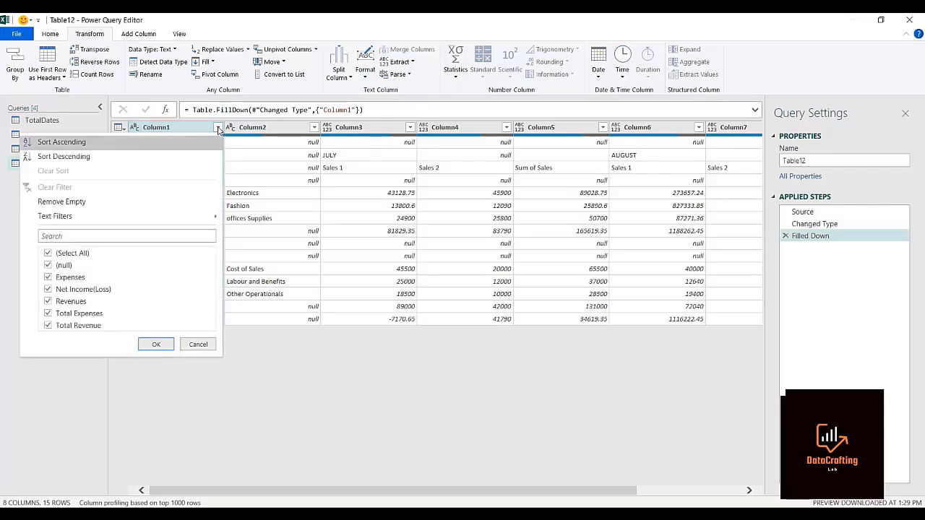
pyautogui.click(48, 290)
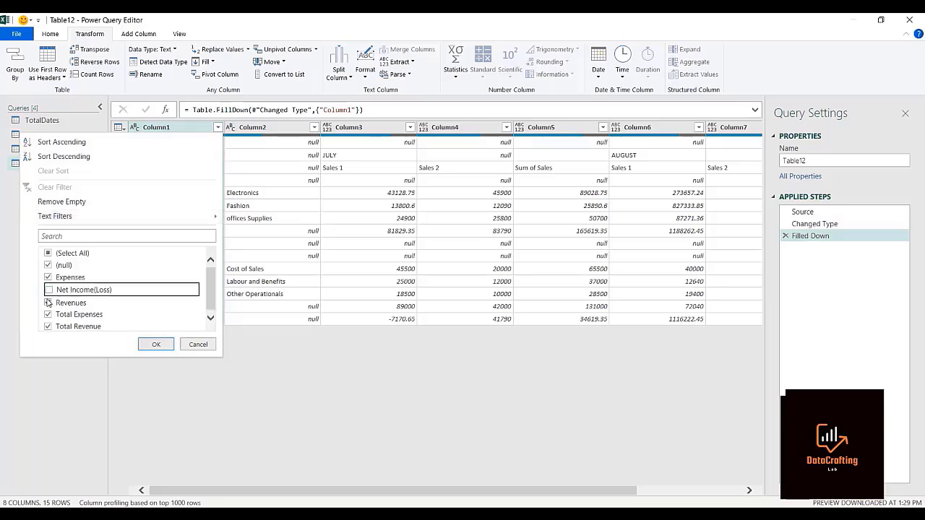
pyautogui.click(48, 316)
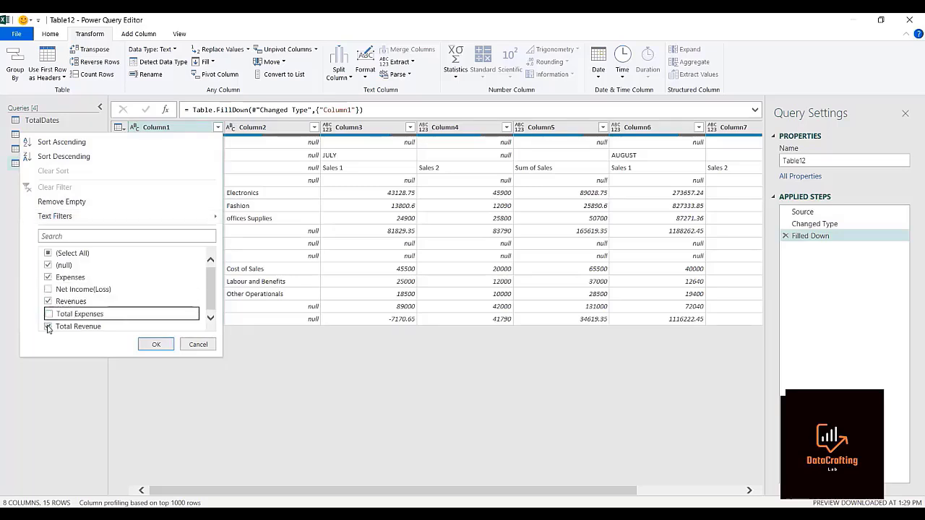
pyautogui.click(48, 326)
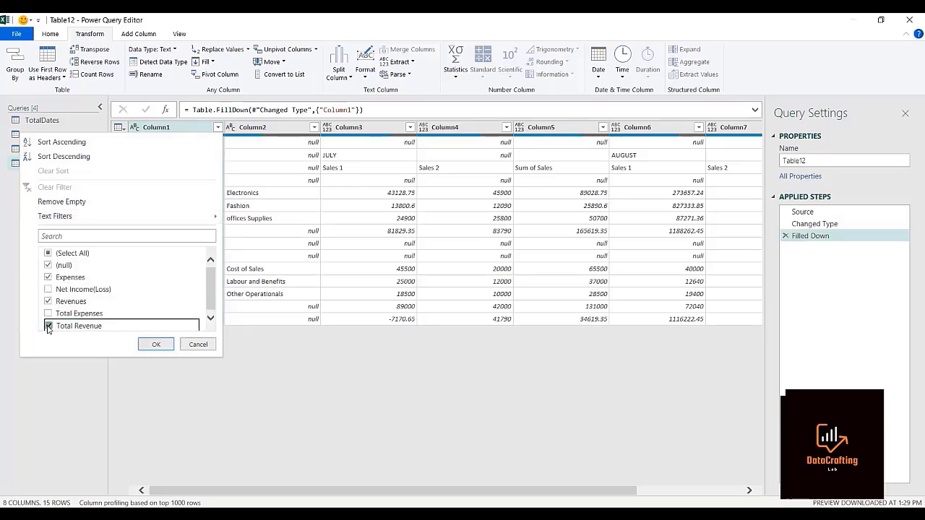
pyautogui.click(156, 343)
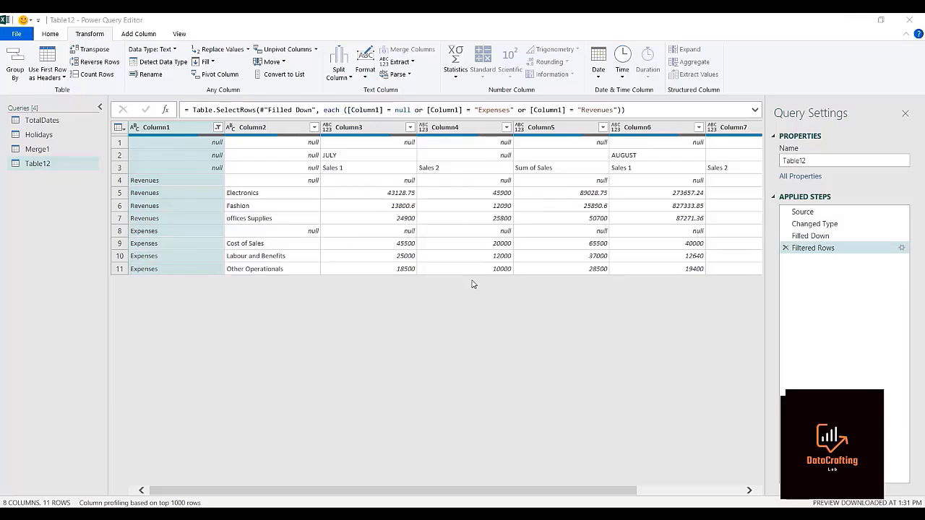
pyautogui.click(92, 49)
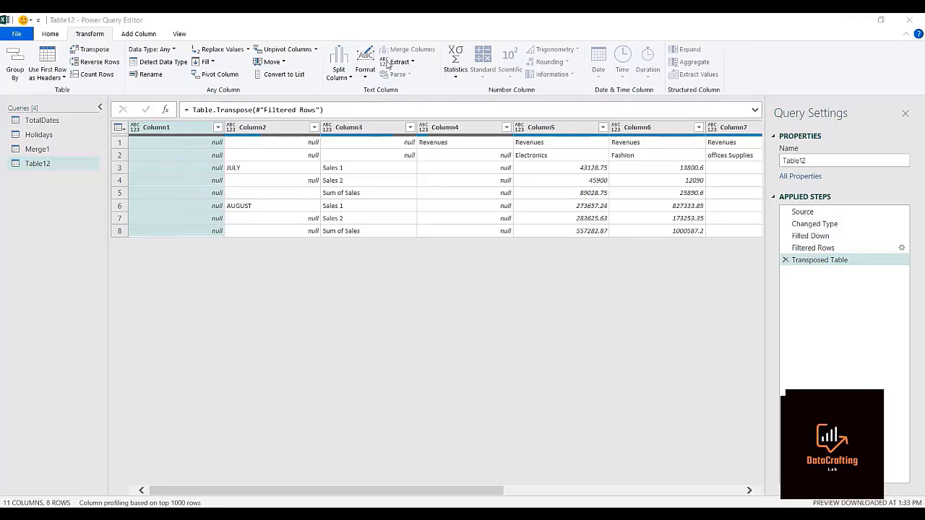
# Compare the transposed table with the source report on the worksheet and examine its revenue and expense columns.
pyautogui.doubleClick(387, 22)
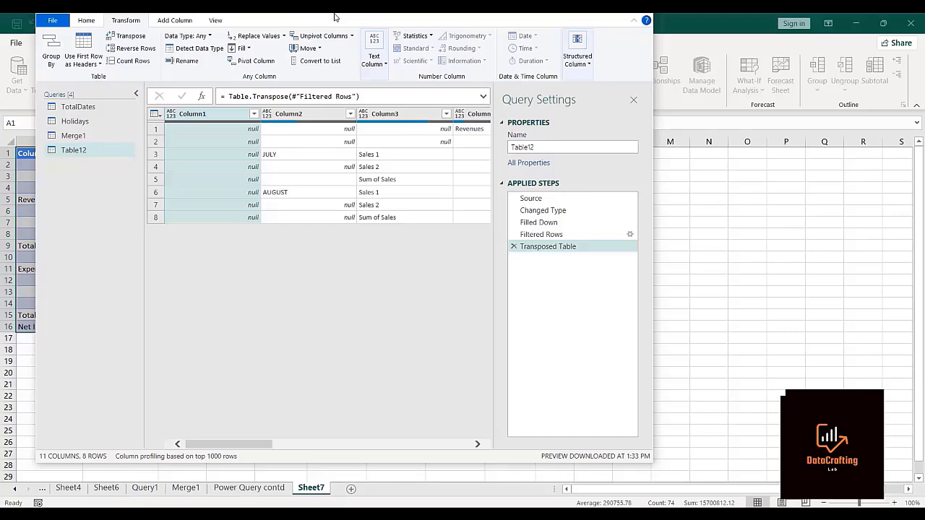
pyautogui.doubleClick(334, 15)
pyautogui.doubleClick(333, 25)
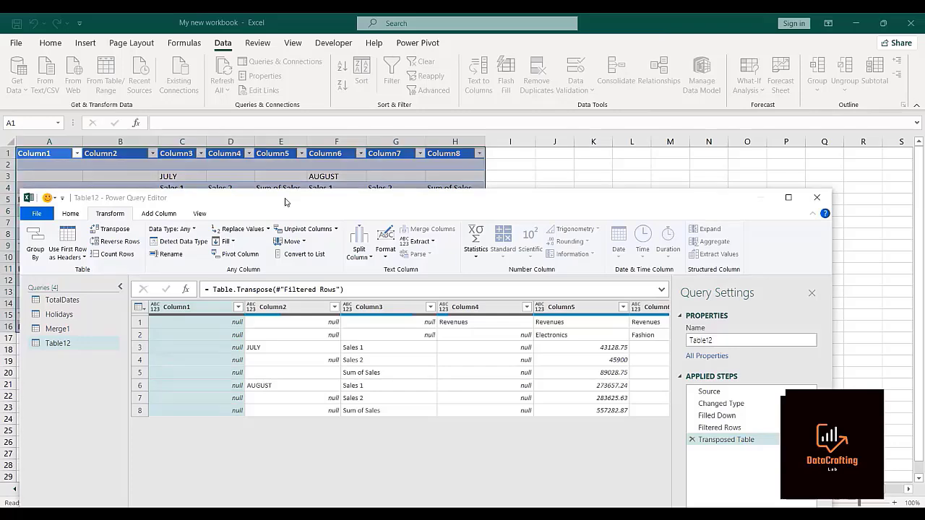
pyautogui.moveTo(285, 202); pyautogui.dragTo(561, 226)
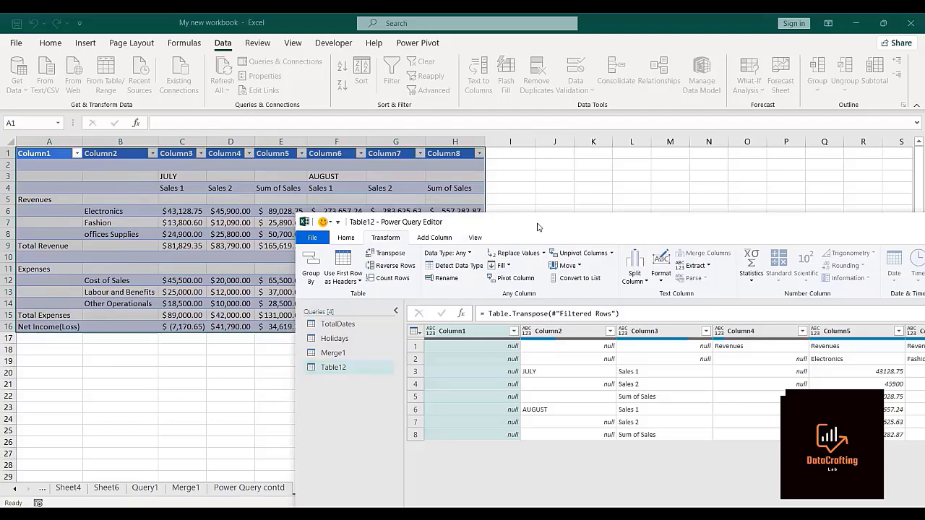
pyautogui.moveTo(516, 214); pyautogui.dragTo(214, 42)
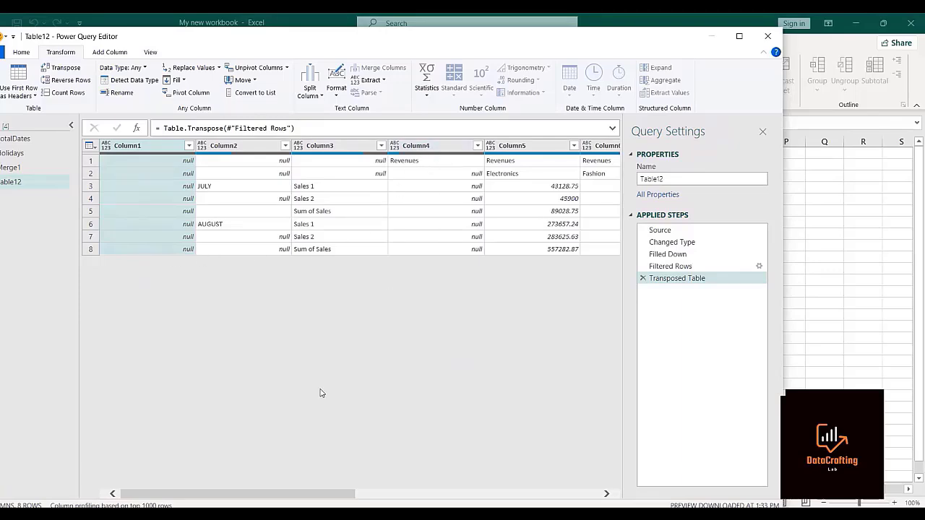
pyautogui.moveTo(269, 493); pyautogui.dragTo(412, 501)
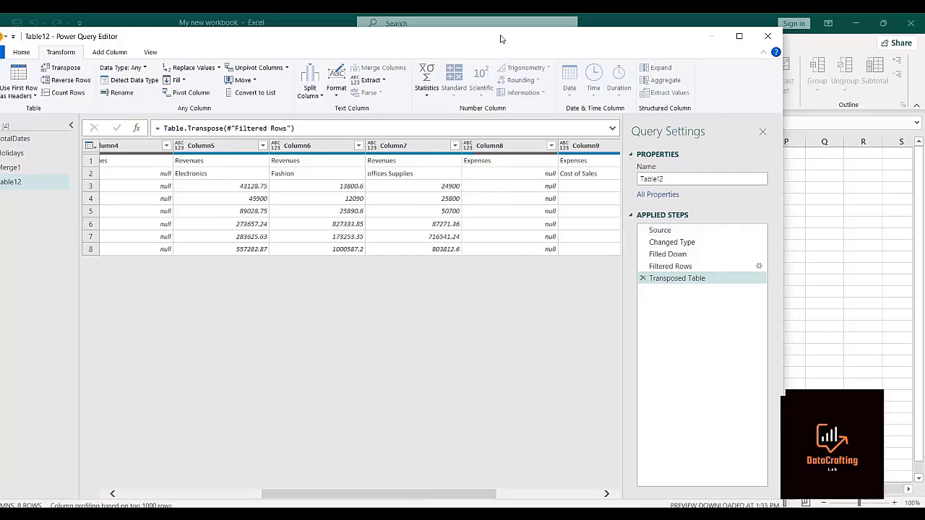
pyautogui.doubleClick(291, 47)
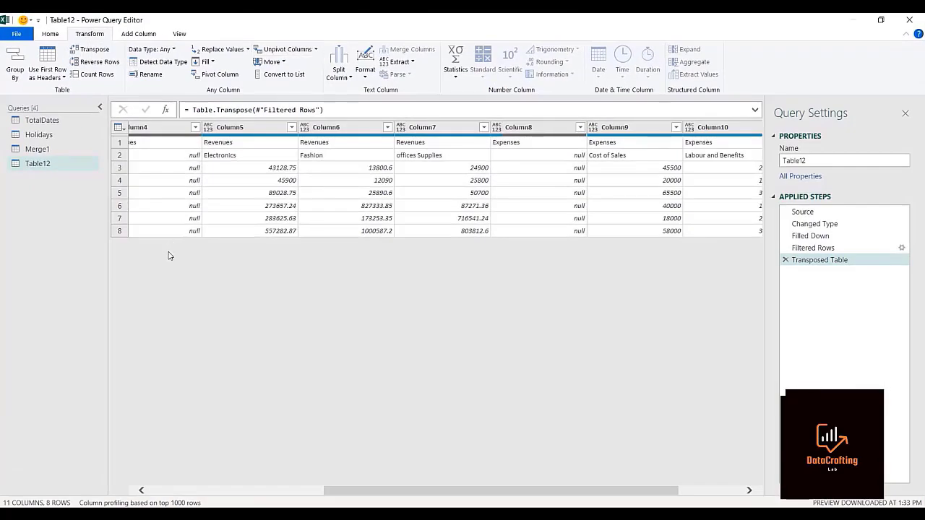
# Remove Column1, Column4 and Column8 from the transposed table.
pyautogui.click(215, 492)
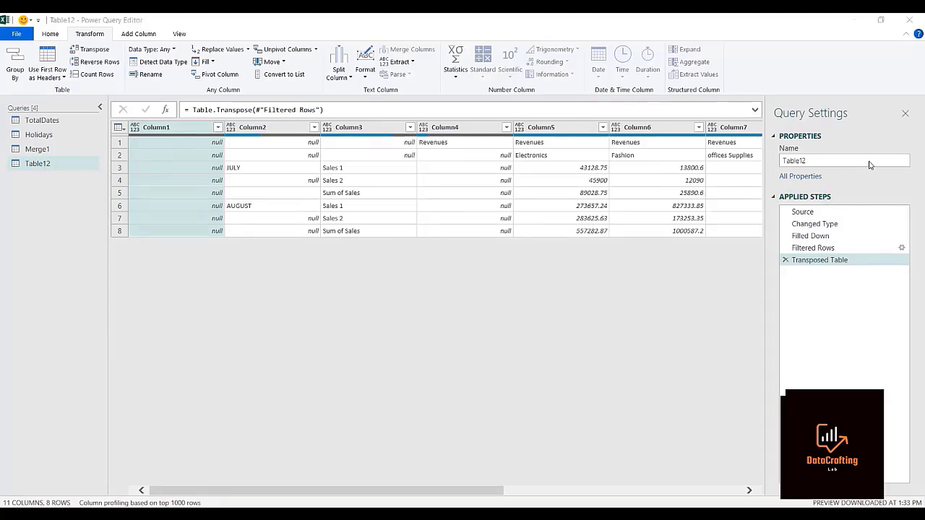
pyautogui.rightClick(189, 129)
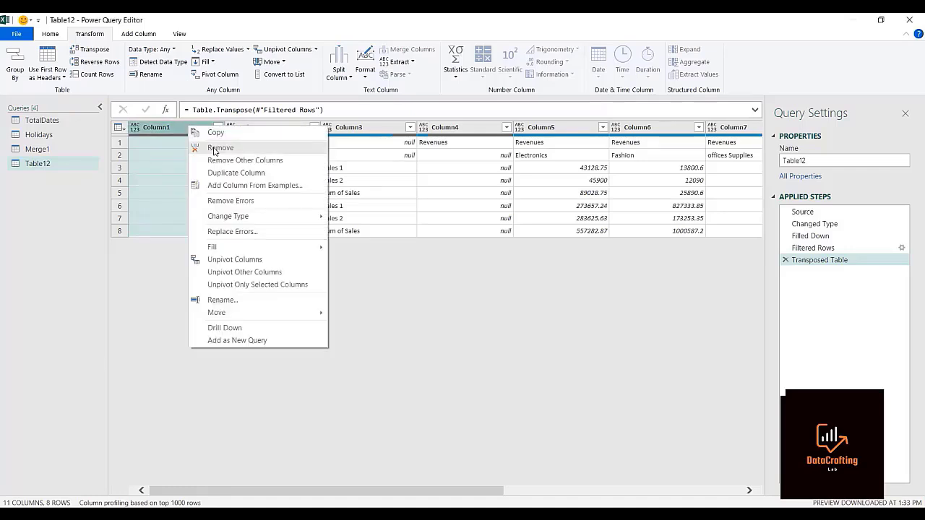
pyautogui.click(214, 150)
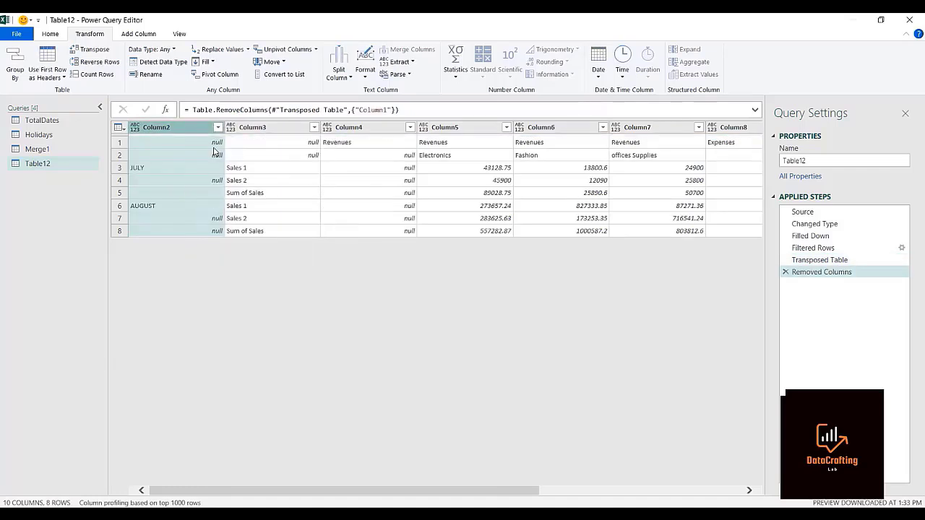
pyautogui.click(371, 128)
pyautogui.rightClick(371, 128)
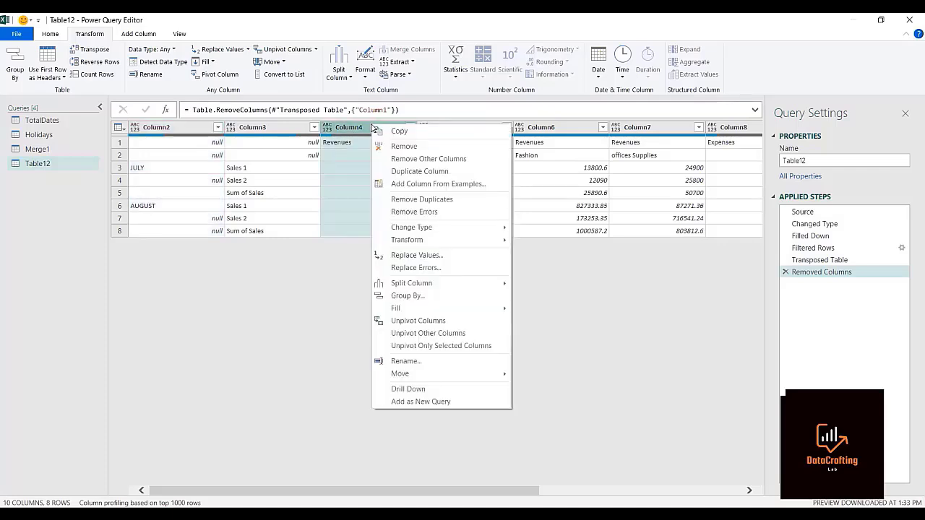
pyautogui.click(395, 146)
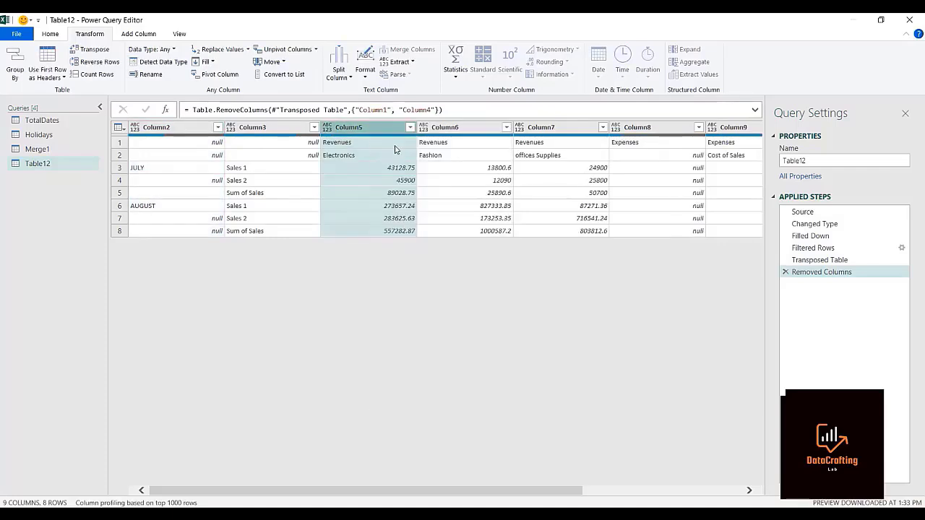
pyautogui.click(626, 127)
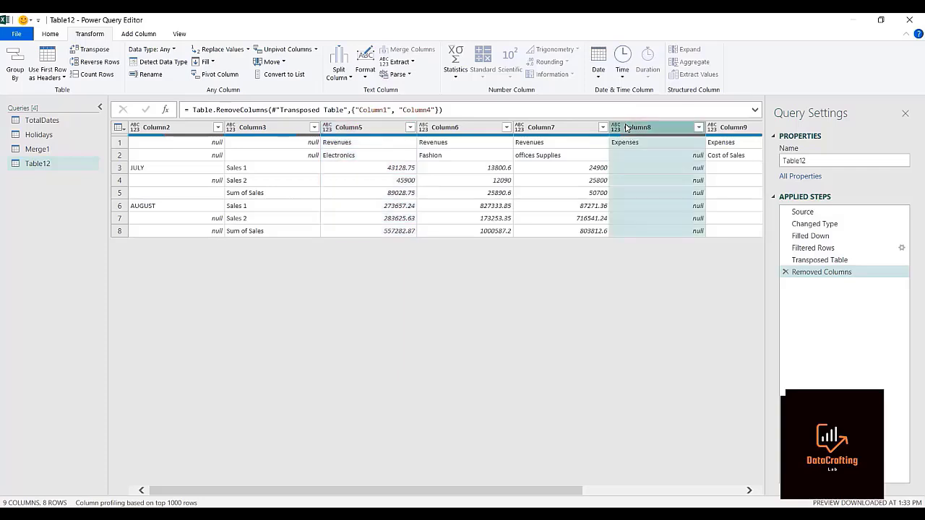
pyautogui.rightClick(627, 128)
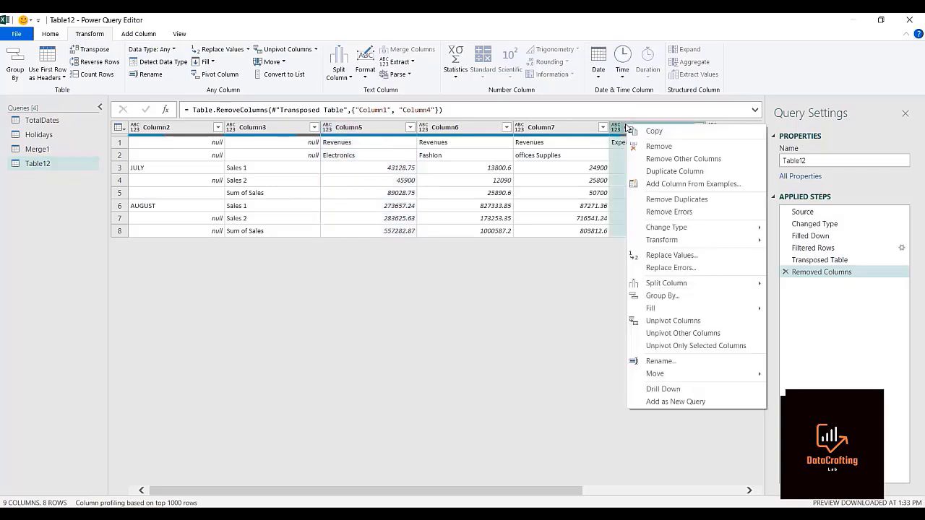
pyautogui.click(687, 159)
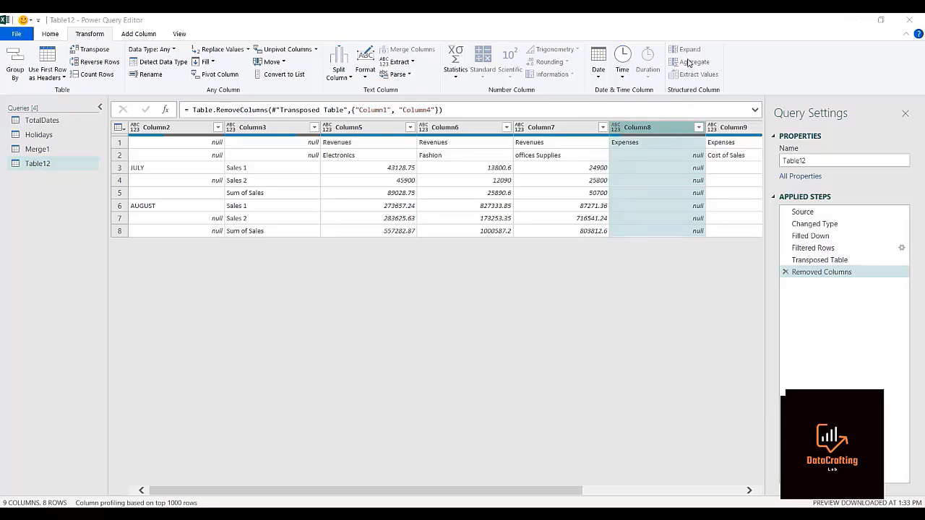
pyautogui.rightClick(655, 128)
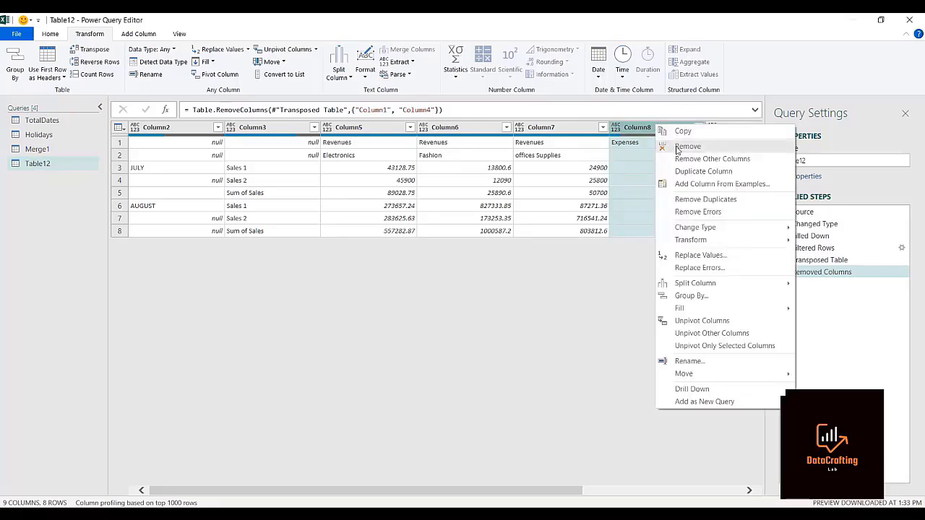
pyautogui.click(683, 146)
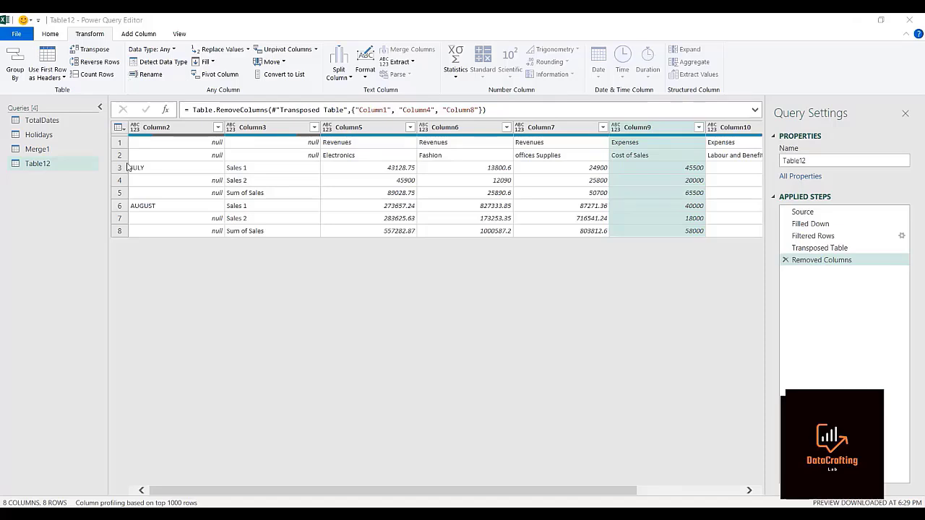
# Fill Column2 down to repeat the JULY and AUGUST labels in the null rows beneath them.
pyautogui.click(157, 129)
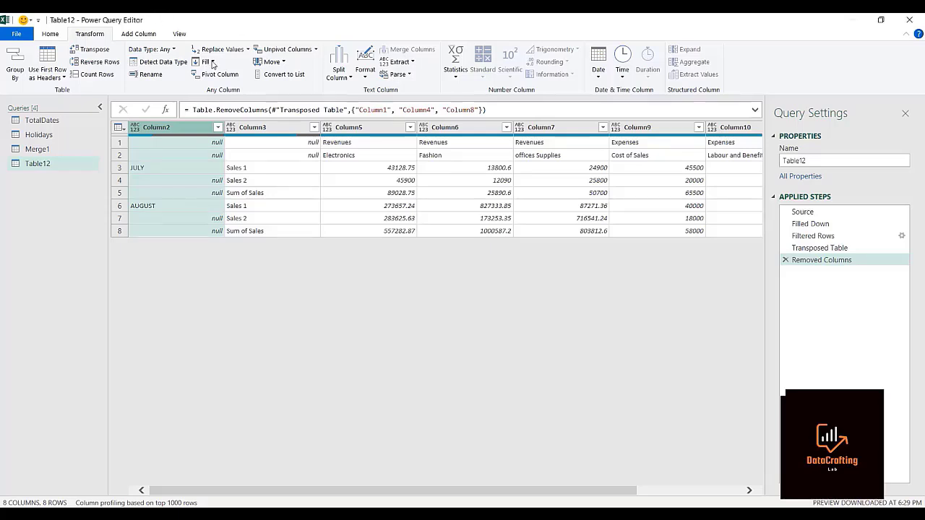
pyautogui.click(212, 63)
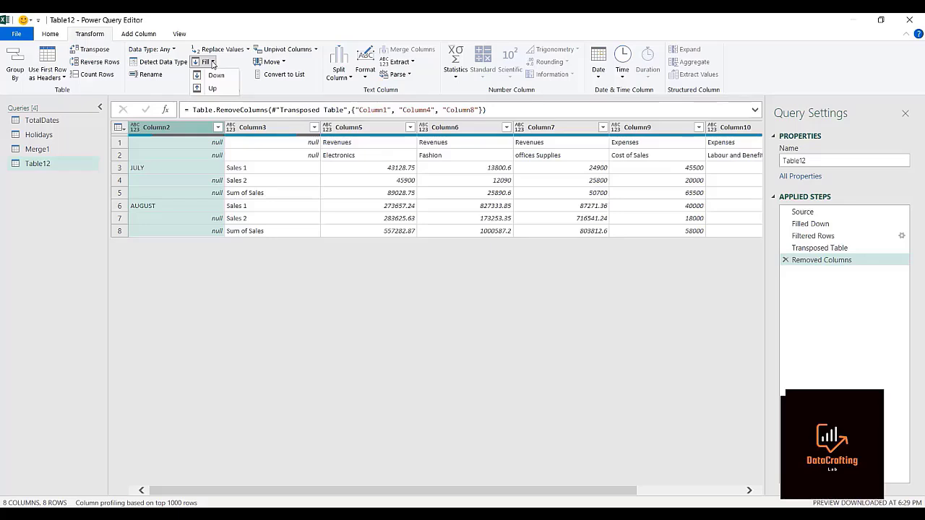
pyautogui.click(215, 75)
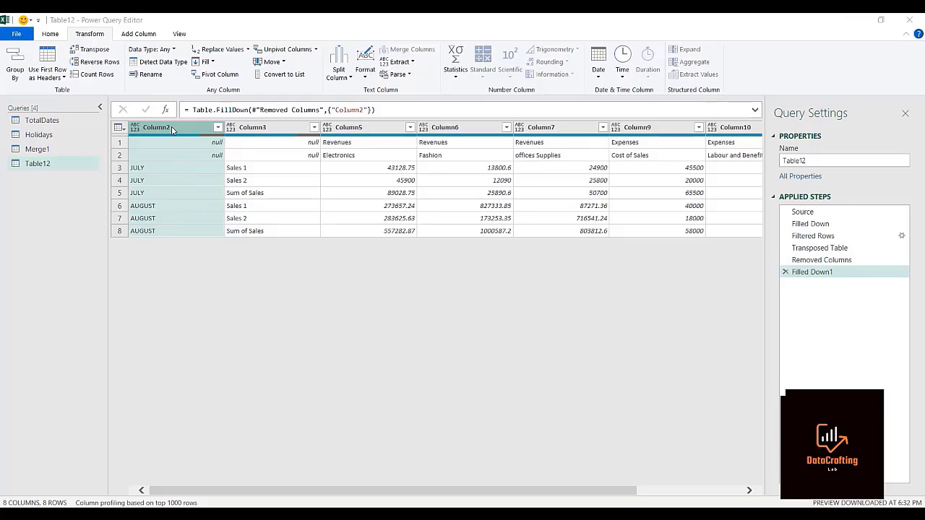
# Merge Column2 and Column3 using a Colon separator, keeping Merged as the new column name.
pyautogui.keyDown('ctrl'); pyautogui.click(285, 128); pyautogui.keyUp('ctrl')
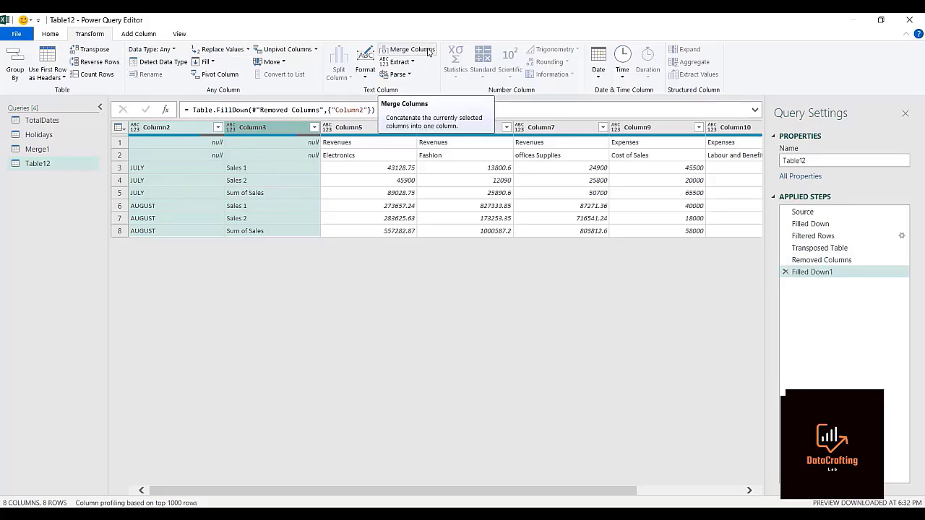
pyautogui.click(428, 51)
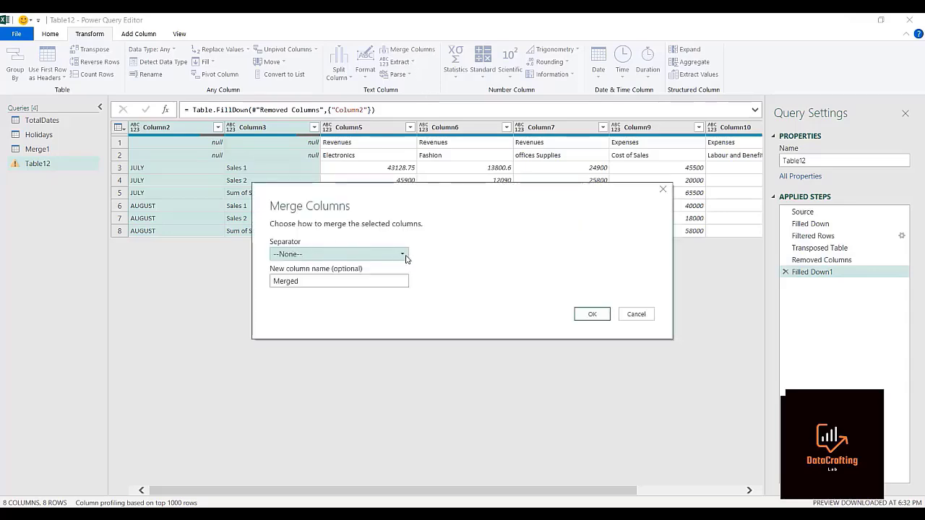
pyautogui.click(404, 255)
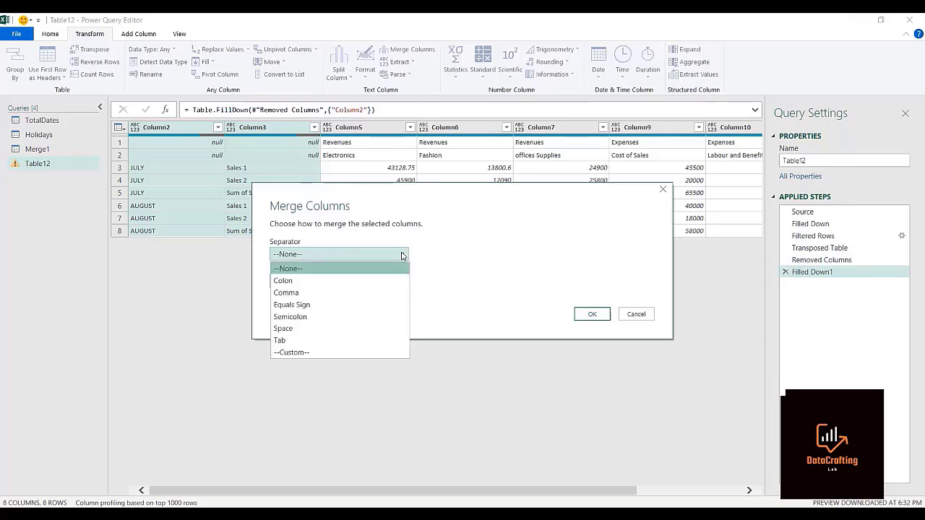
pyautogui.click(316, 282)
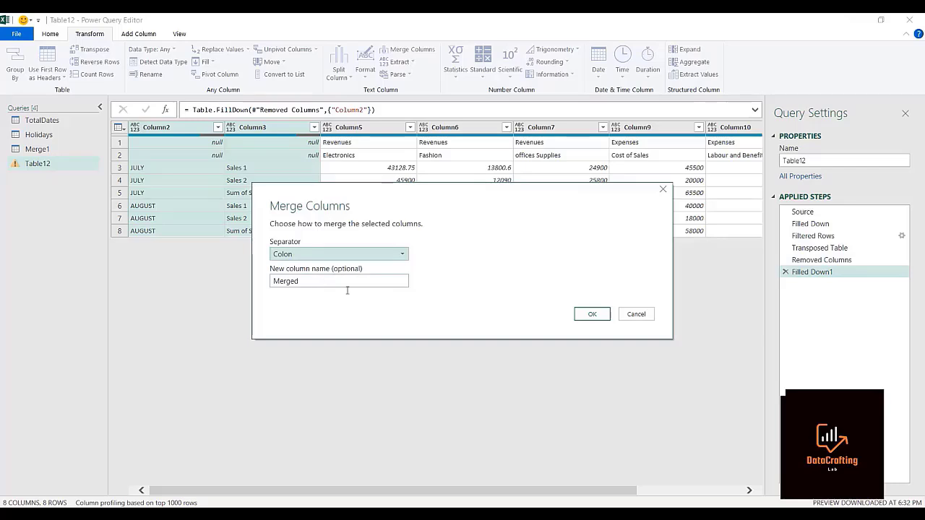
pyautogui.click(590, 316)
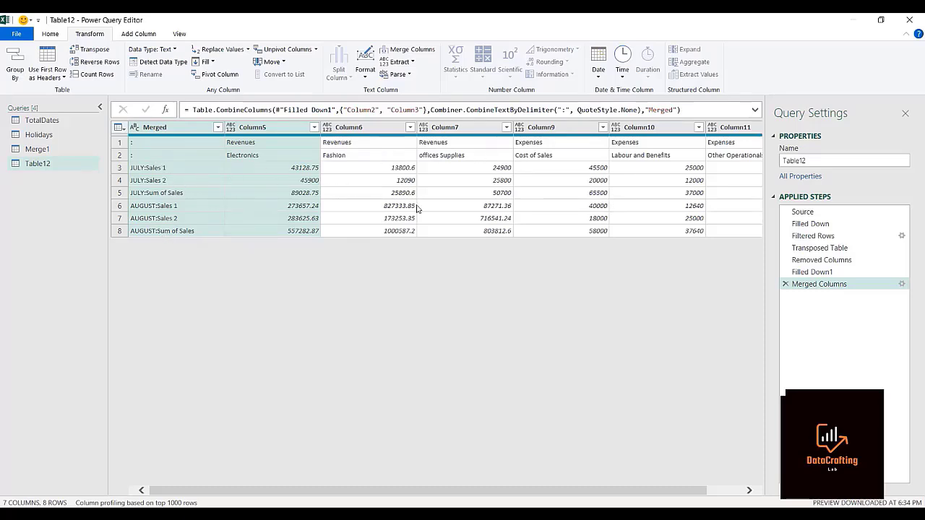
# Transpose the merged table back and promote its first row to headers.
pyautogui.click(94, 49)
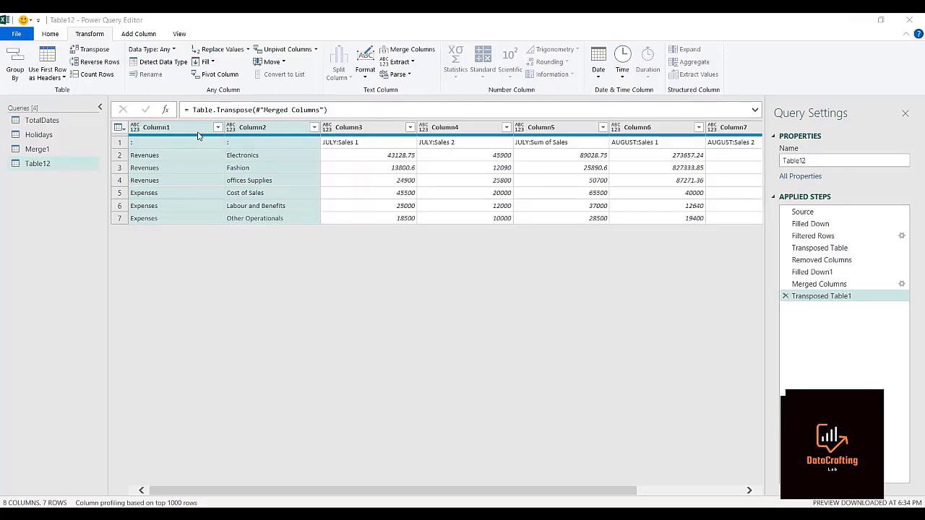
pyautogui.click(63, 78)
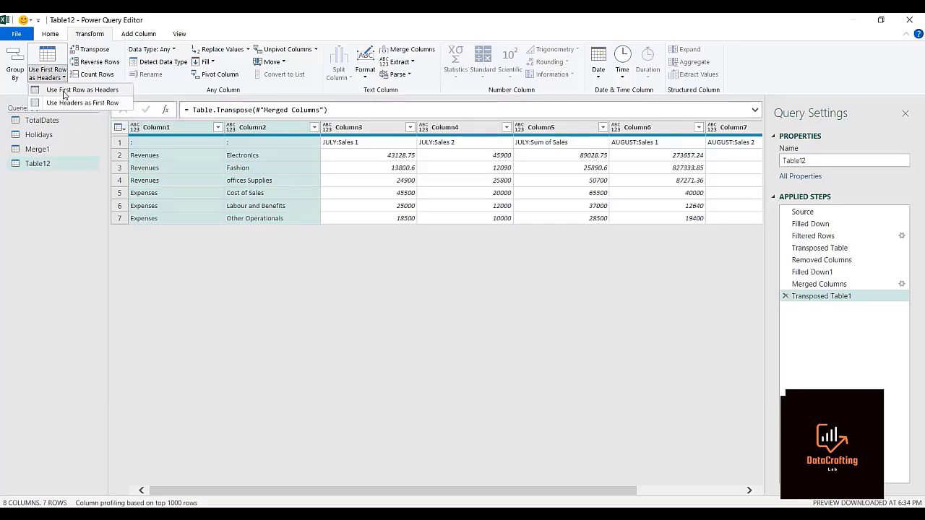
pyautogui.click(64, 95)
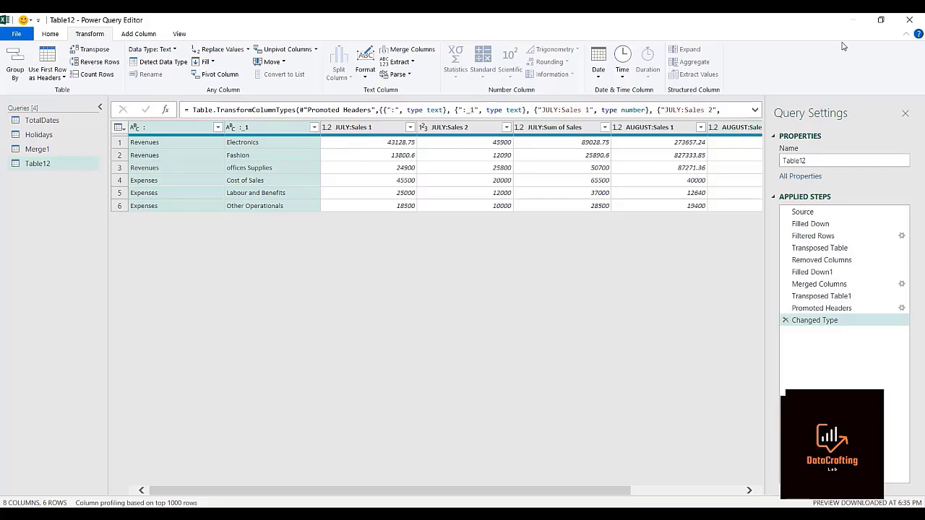
# Unpivot all columns other than the category and subcategory columns into attribute and value pairs.
pyautogui.rightClick(265, 128)
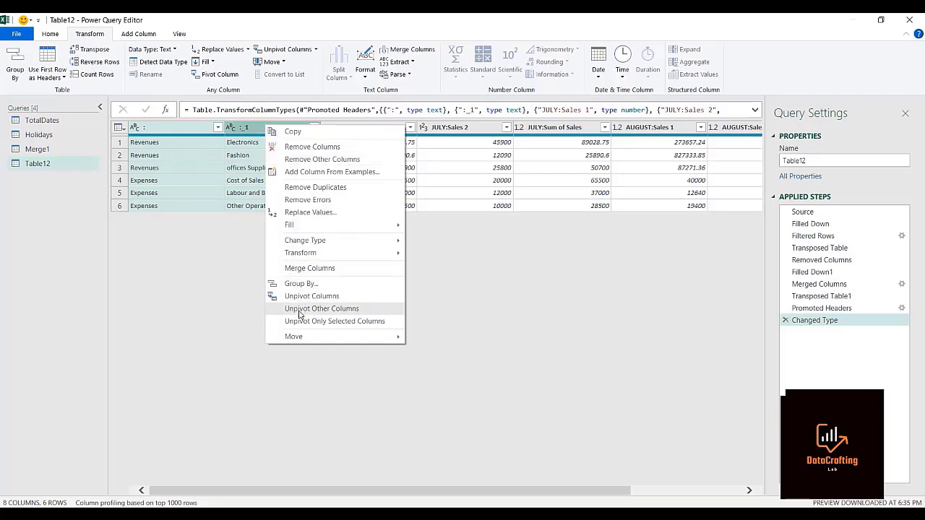
pyautogui.click(321, 308)
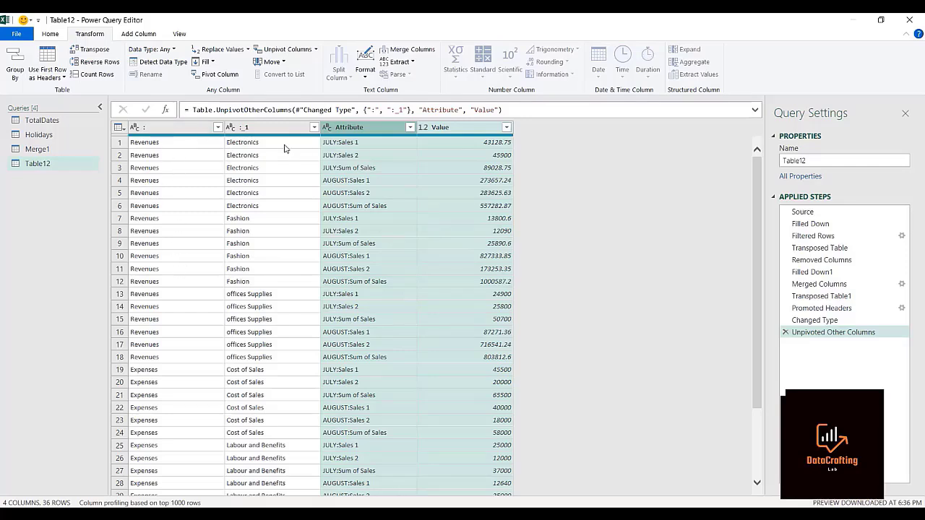
# Rename the first column, which holds the Revenues and Expenses labels, to Revenues/Expenses.
pyautogui.click(171, 130)
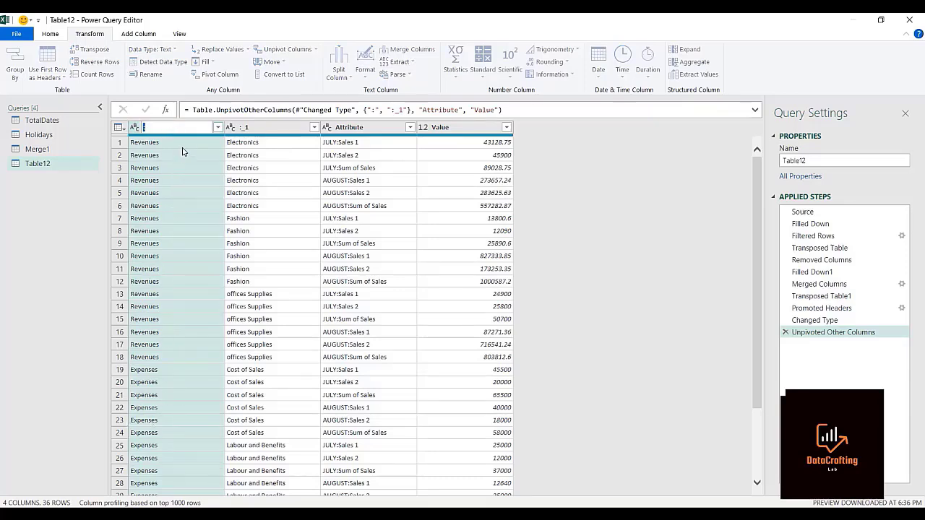
pyautogui.write('Revenues/Expenses')
pyautogui.press('Return')
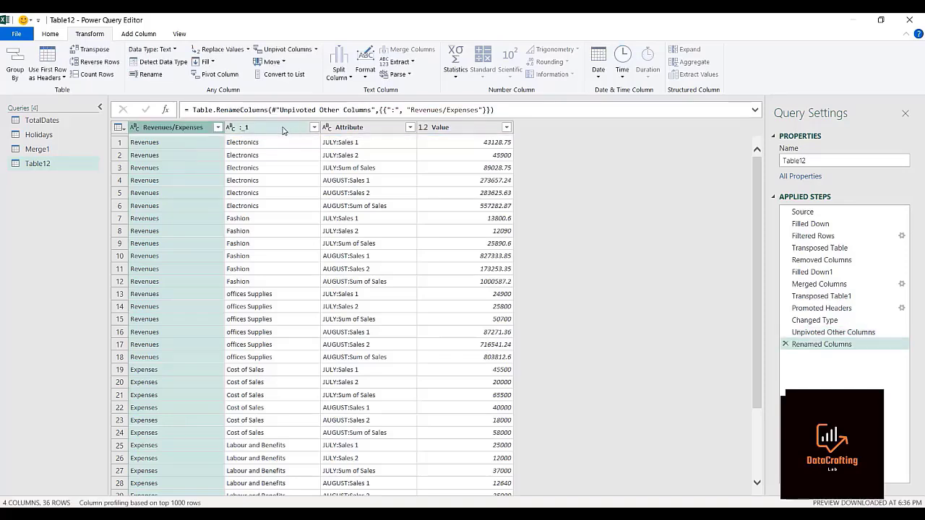
# Rename the second column, headed :_1, to Products.
pyautogui.doubleClick(283, 130)
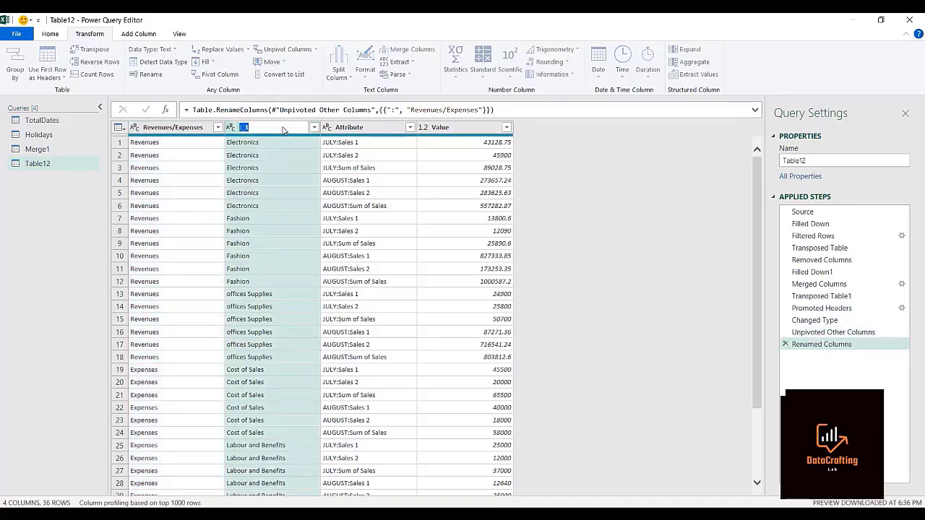
pyautogui.write('Products')
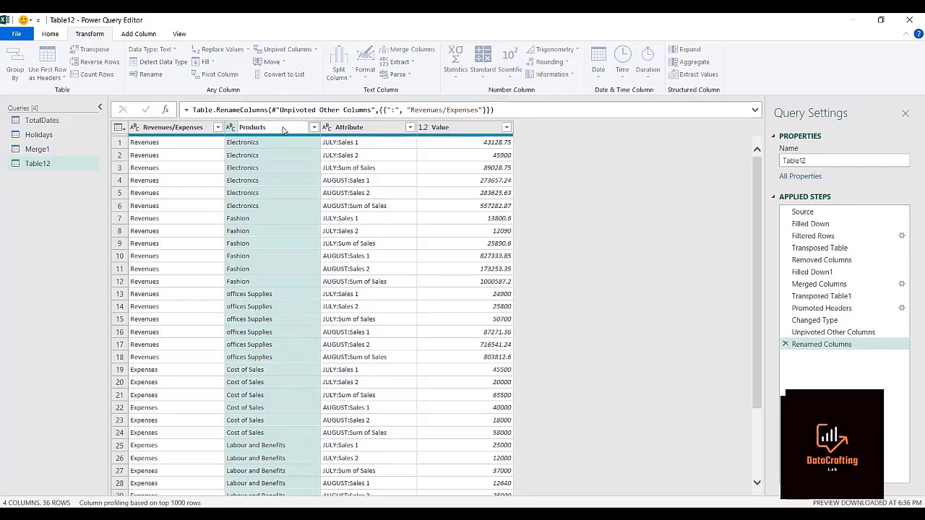
pyautogui.press('Return')
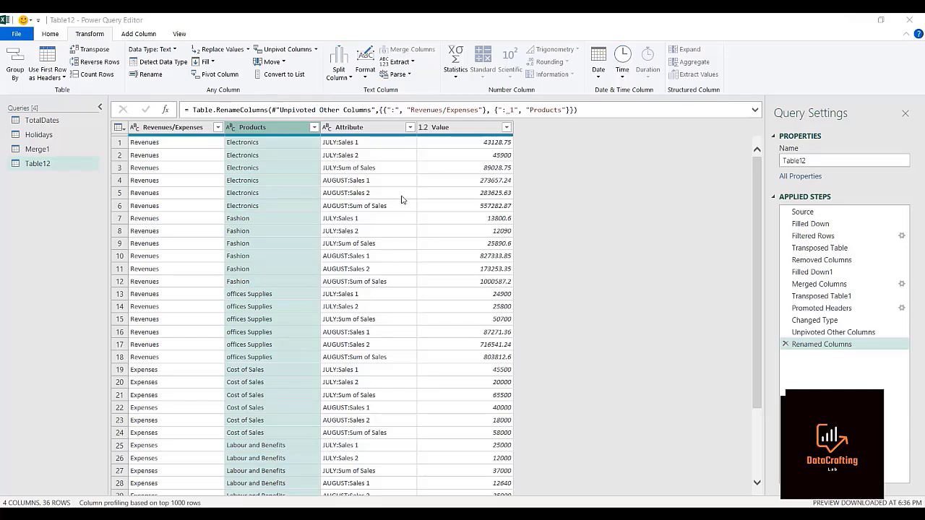
# Filter the Attribute column to exclude the AUGUST:Sum of Sales and JULY:Sum of Sales rows.
pyautogui.click(409, 128)
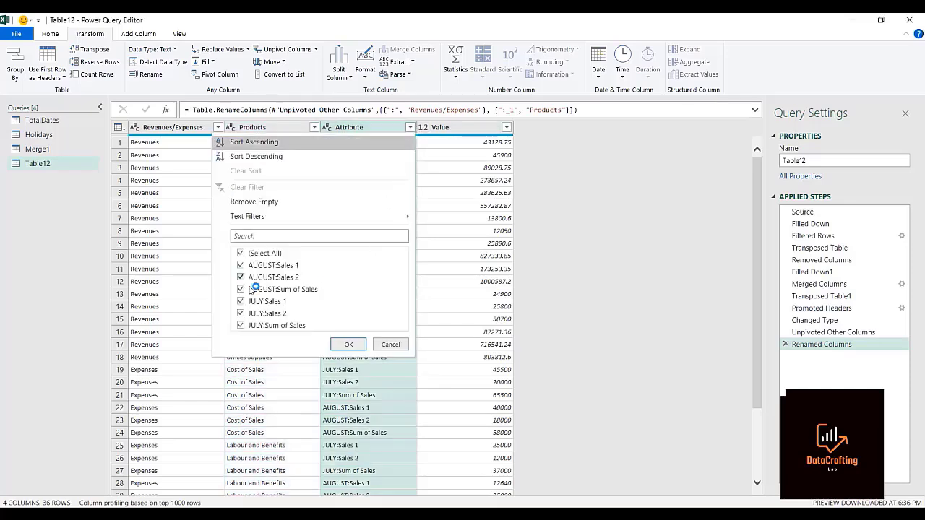
pyautogui.click(240, 290)
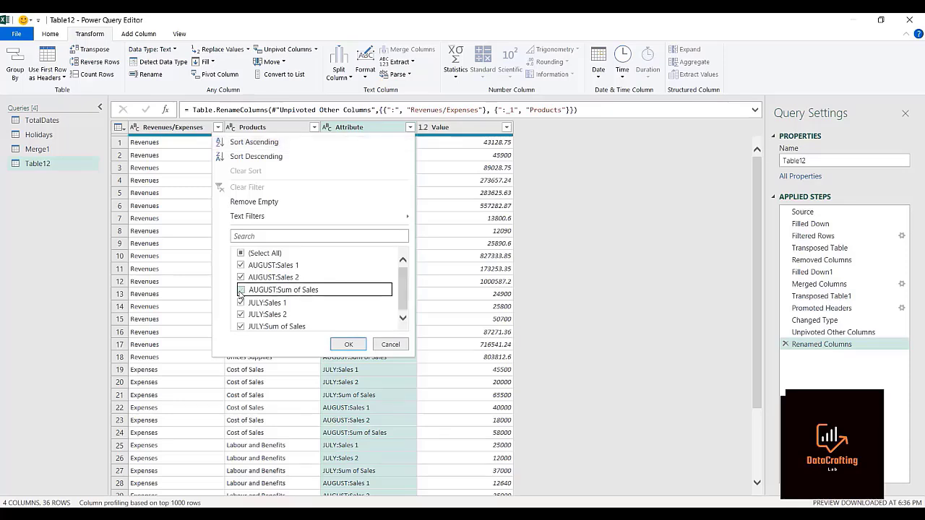
pyautogui.click(240, 327)
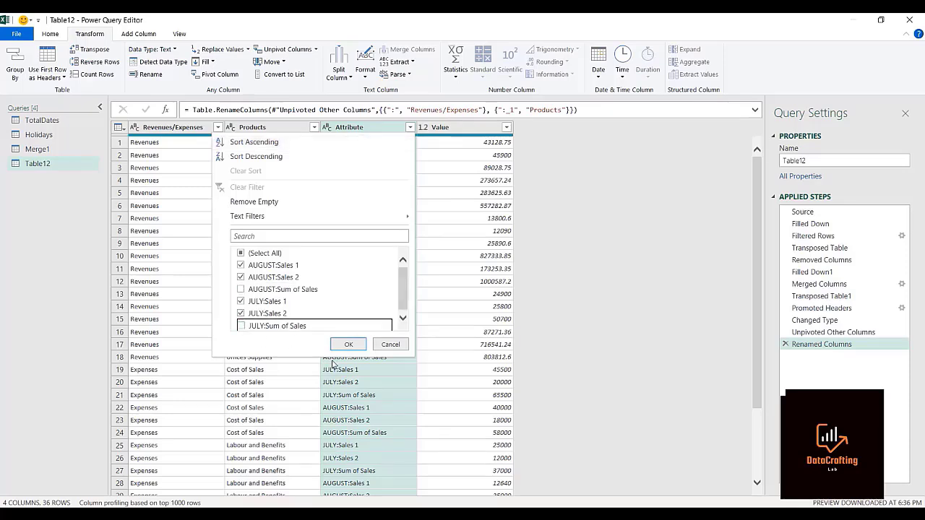
pyautogui.click(347, 346)
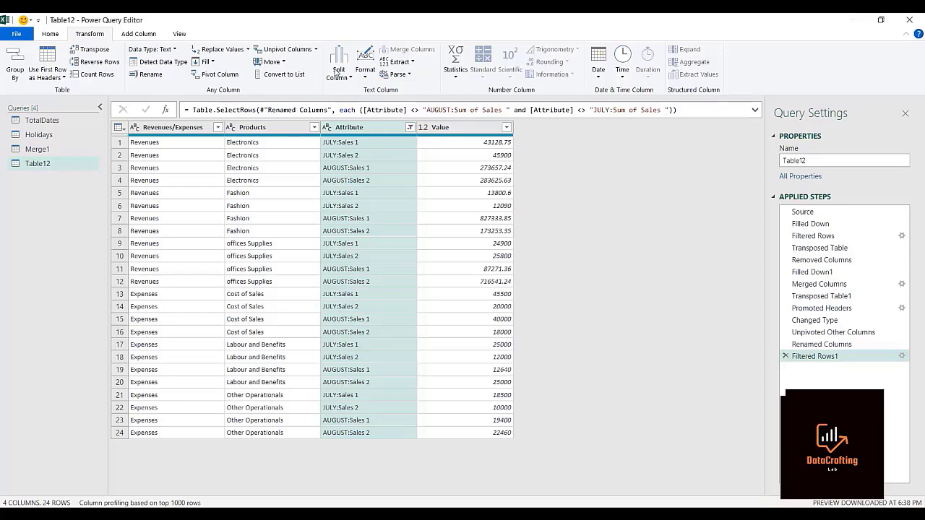
# Try splitting the Attribute column at each colon, and remove the resulting type-change and split steps from the query.
pyautogui.click(337, 73)
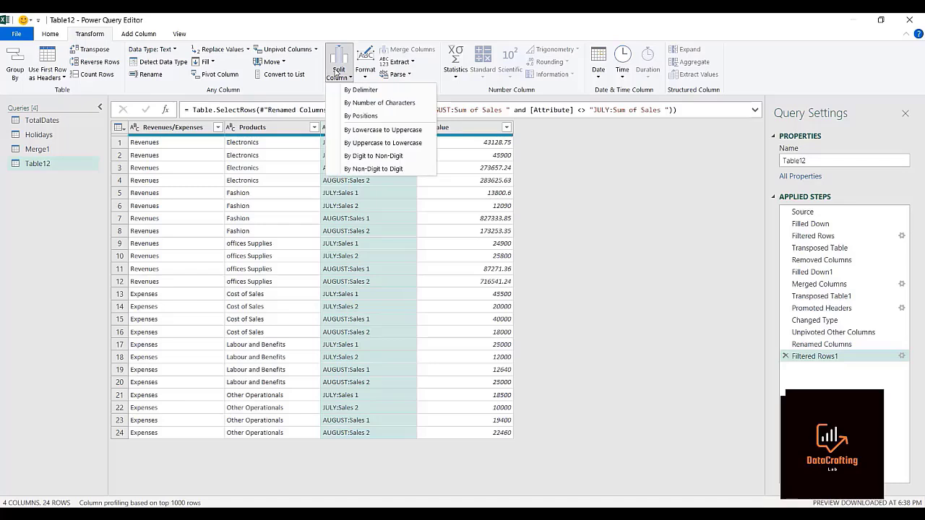
pyautogui.click(348, 90)
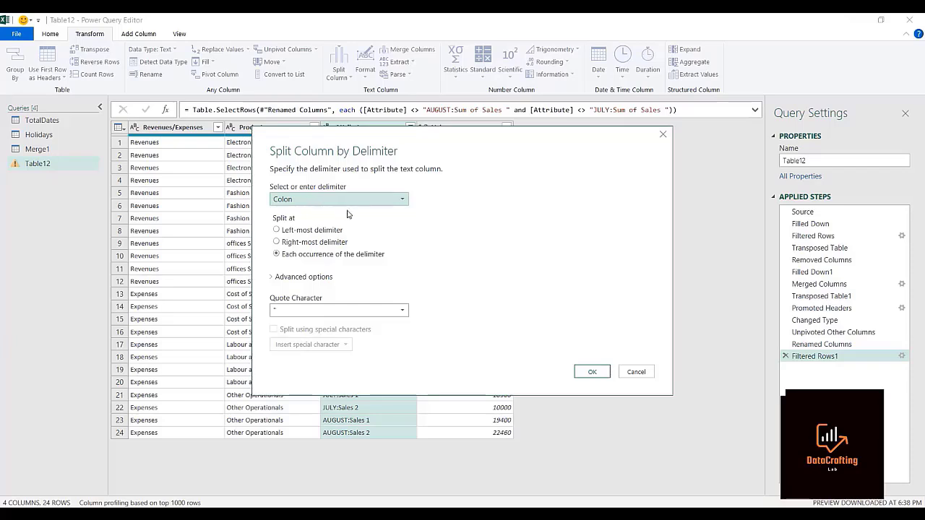
pyautogui.click(585, 372)
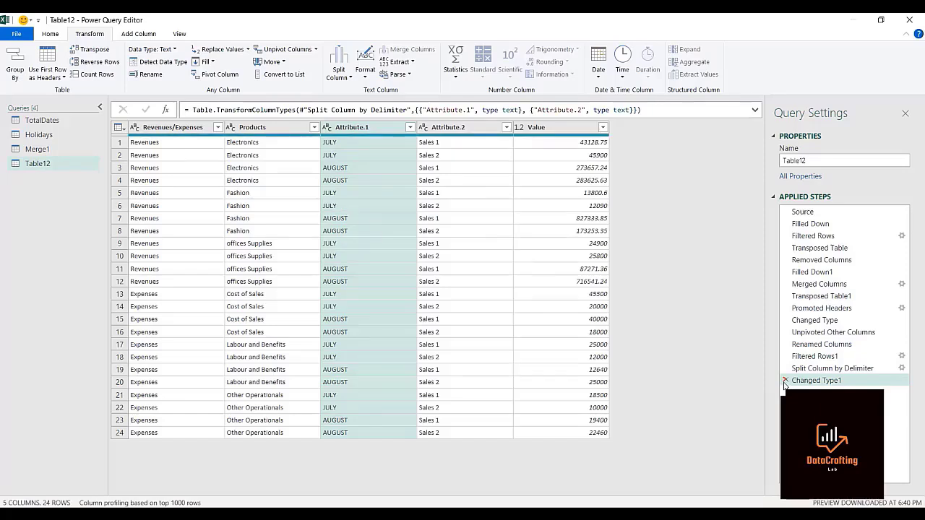
pyautogui.click(785, 380)
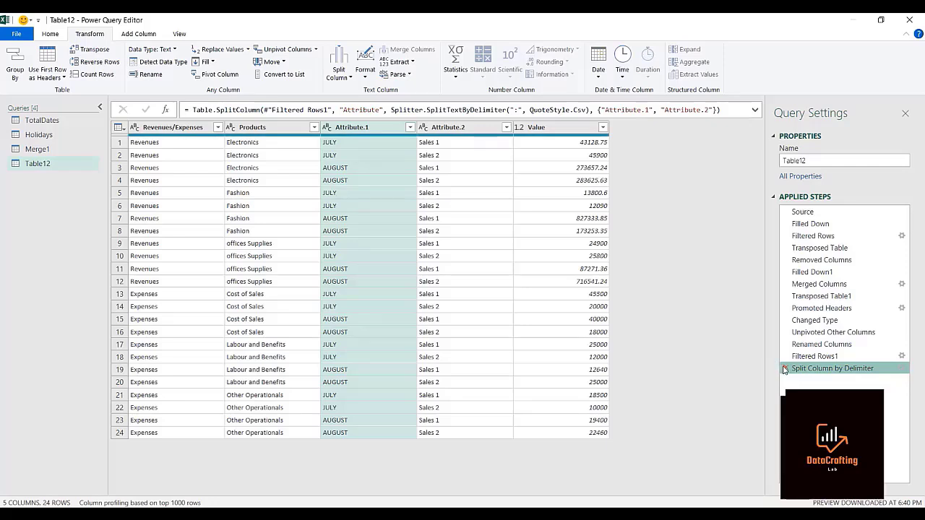
pyautogui.click(784, 369)
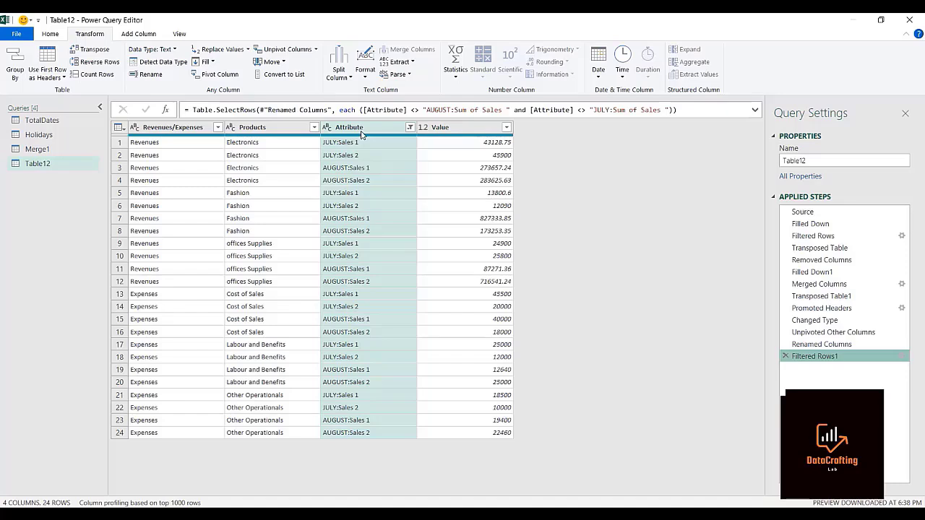
# Split the Attribute column by the Colon delimiter at each occurrence.
pyautogui.click(341, 77)
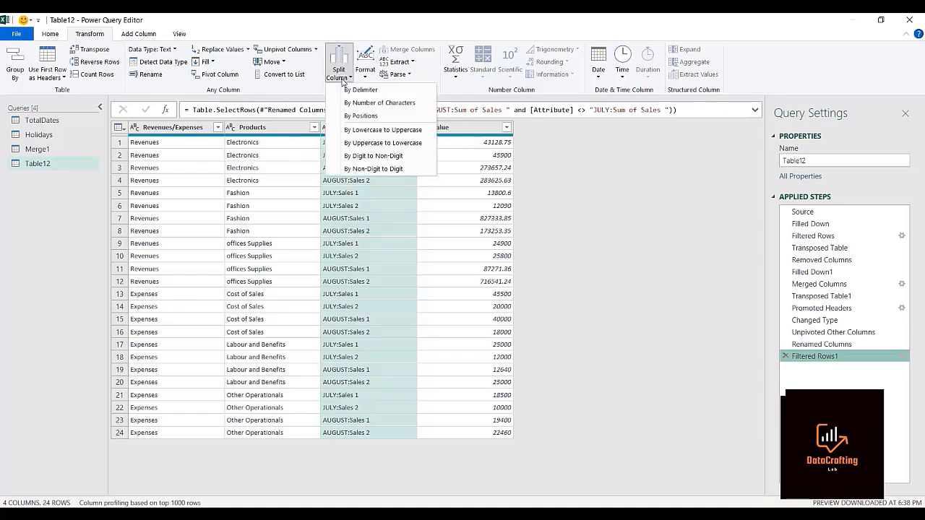
pyautogui.click(351, 90)
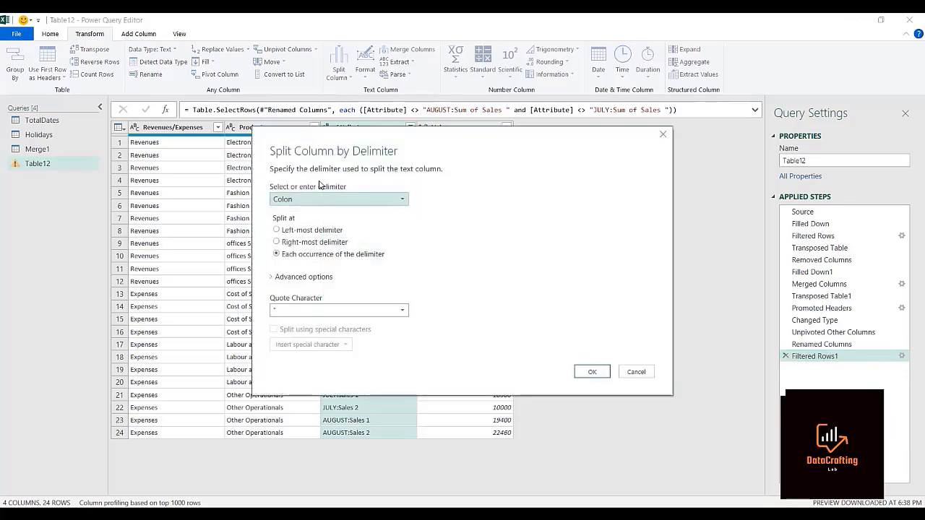
pyautogui.click(591, 371)
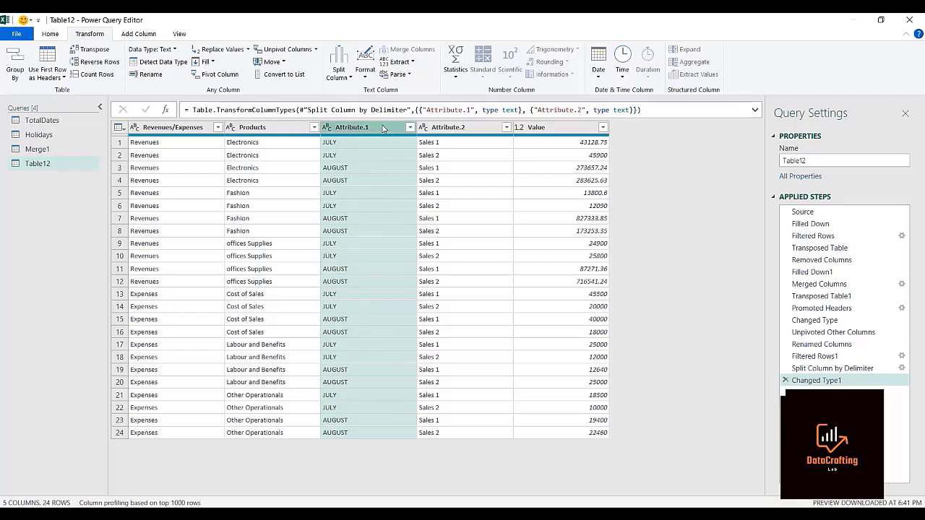
# Rename the Attribute.1 column, which holds the month labels, to Months.
pyautogui.doubleClick(351, 127)
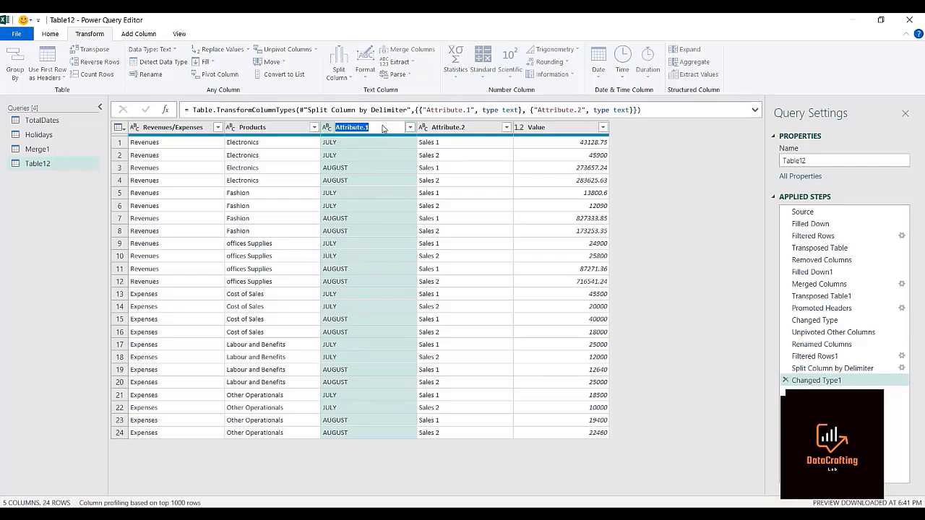
pyautogui.write('Month')
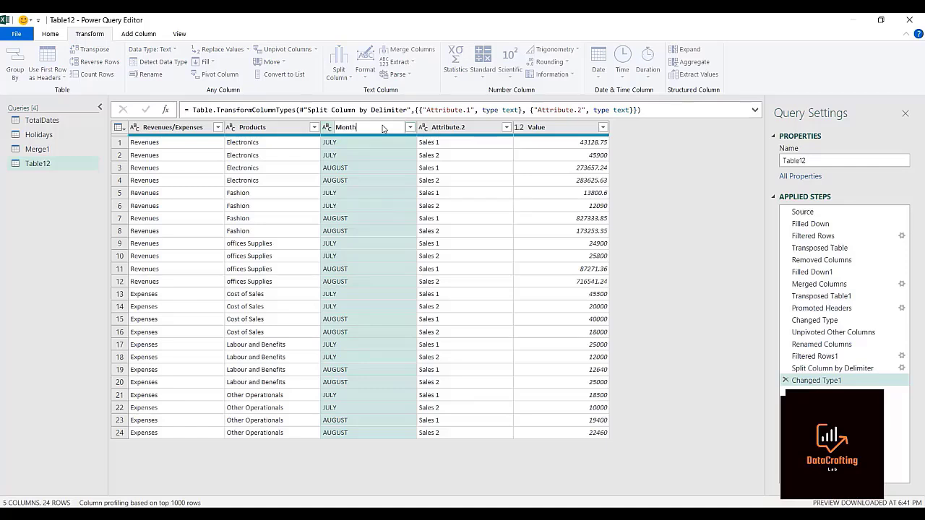
pyautogui.write('s')
pyautogui.press('Return')
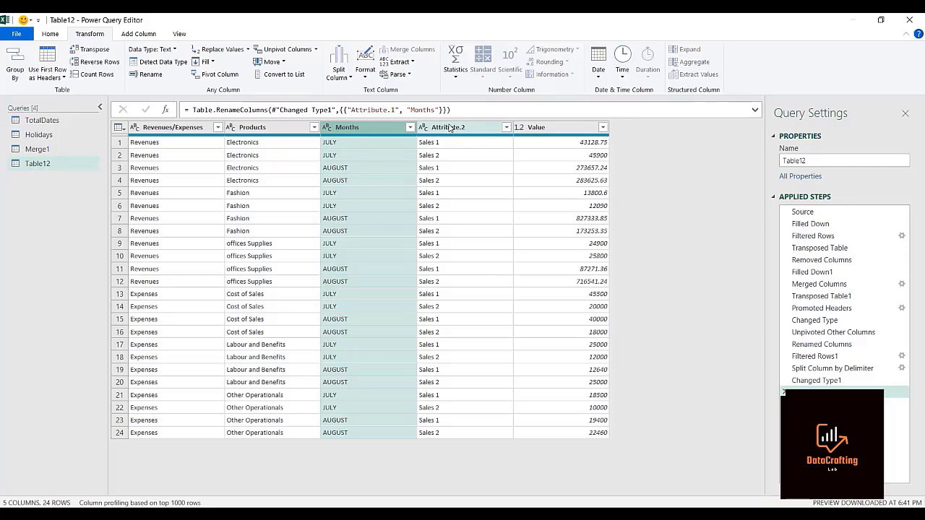
# Rename the Attribute.2 column, which holds the Sales 1 and Sales 2 labels, to Sales.
pyautogui.click(449, 128)
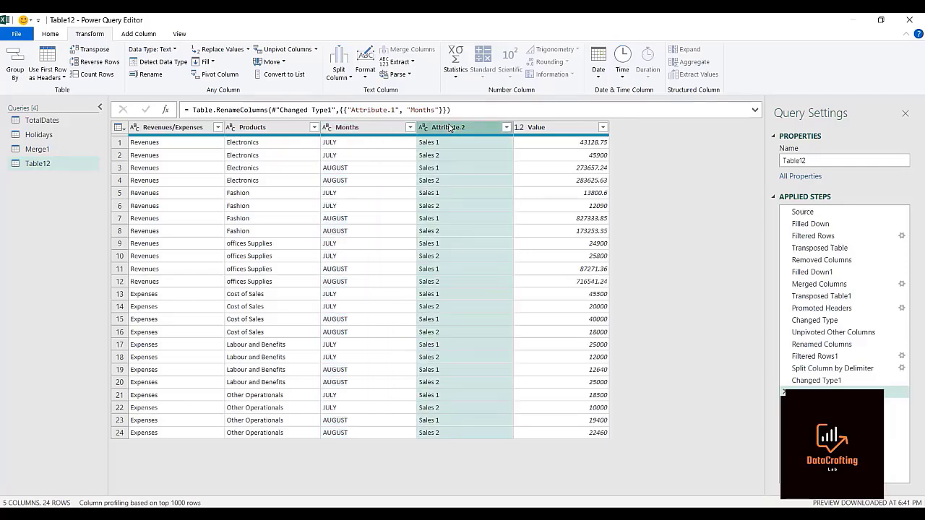
pyautogui.doubleClick(450, 127)
pyautogui.write('Sal')
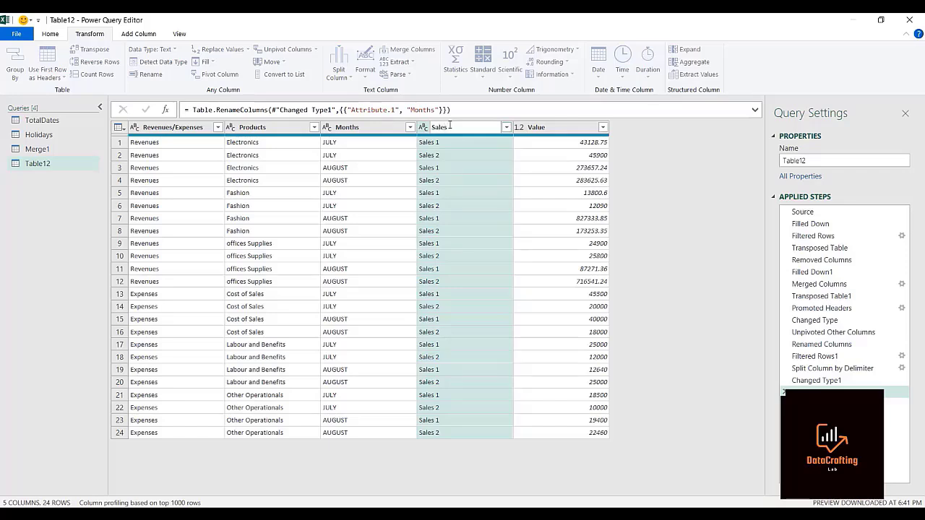
pyautogui.write('es')
pyautogui.press('Return')
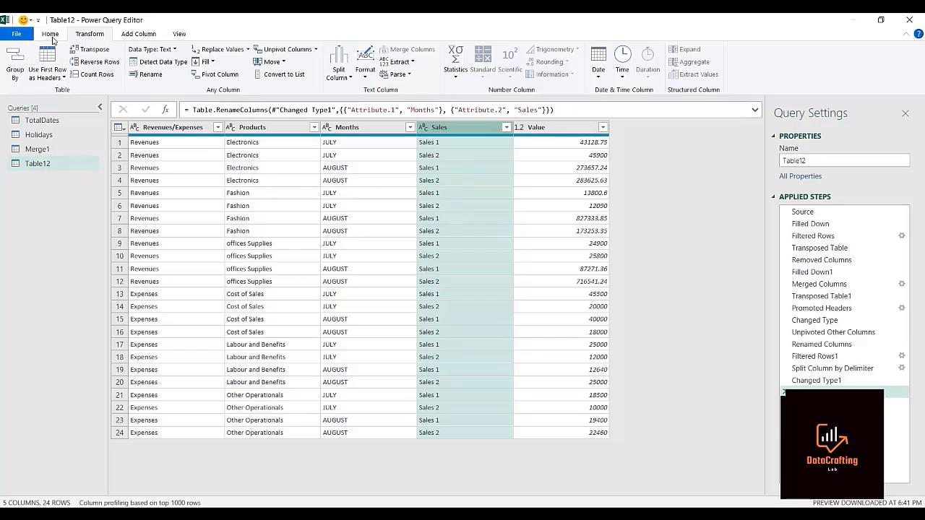
# Close the query editor and load the cleaned query into Excel as a table on a new worksheet.
pyautogui.click(50, 34)
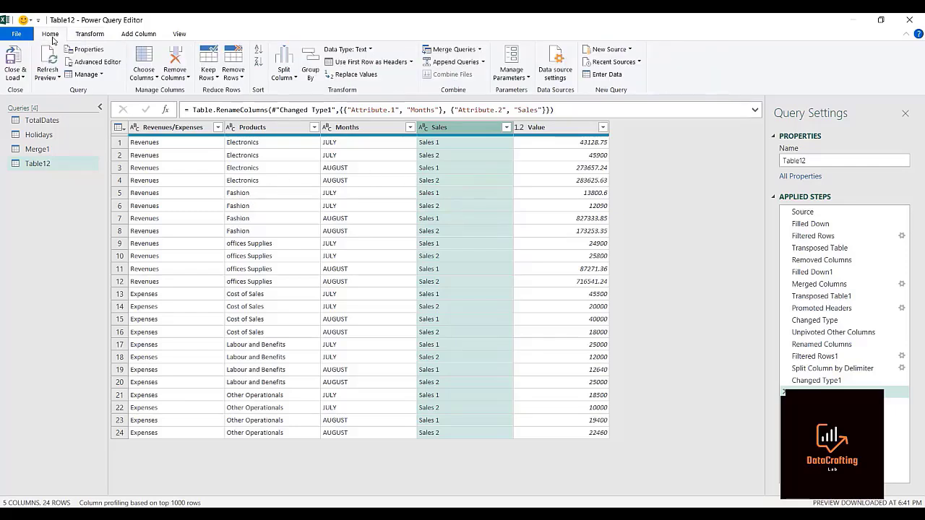
pyautogui.click(23, 79)
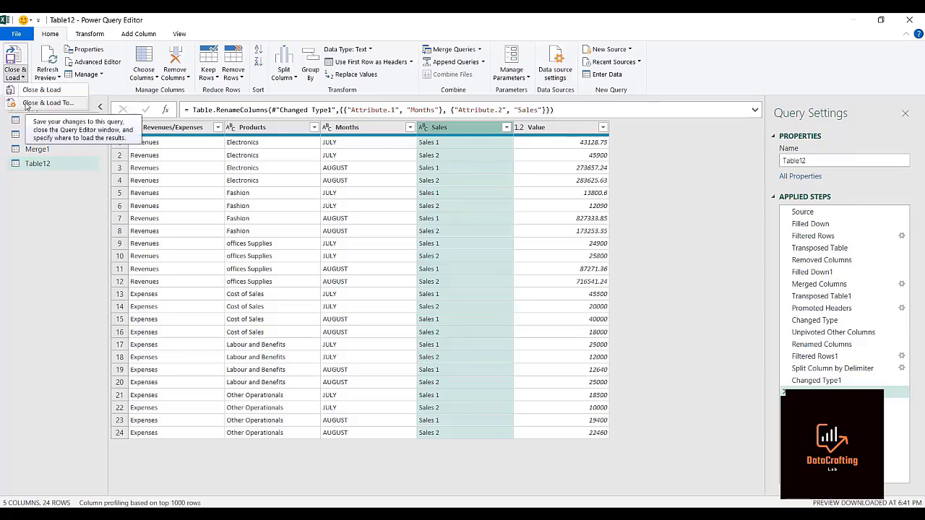
pyautogui.click(27, 105)
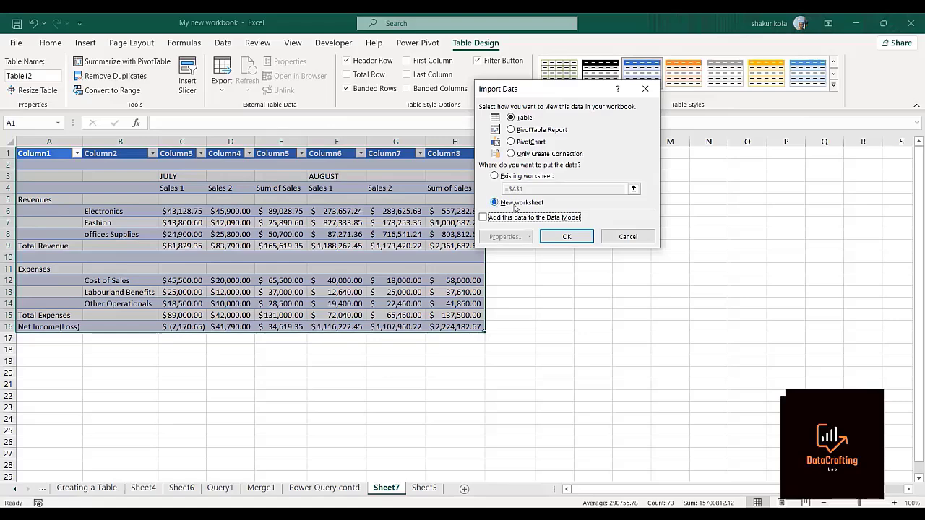
pyautogui.click(566, 237)
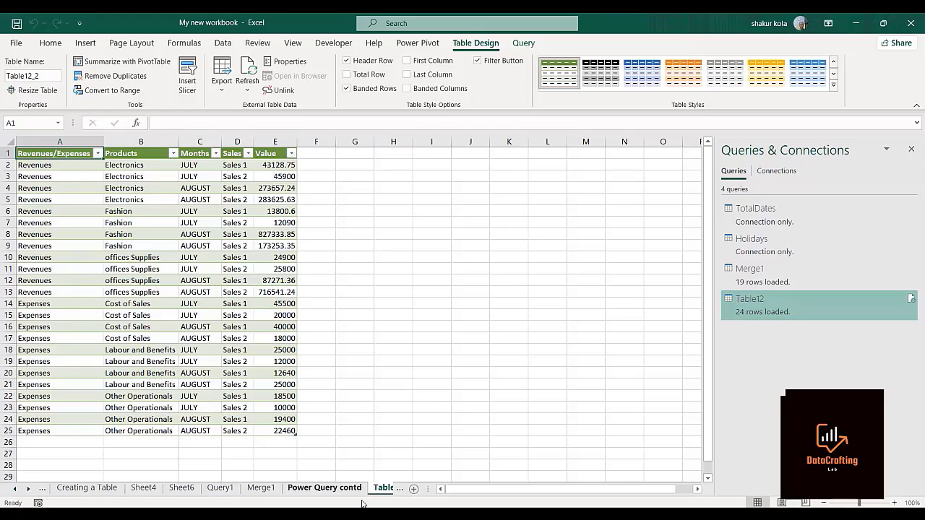
# Compare the original report on Sheet7 with the cleaned table on the Table12 sheet.
pyautogui.click(340, 493)
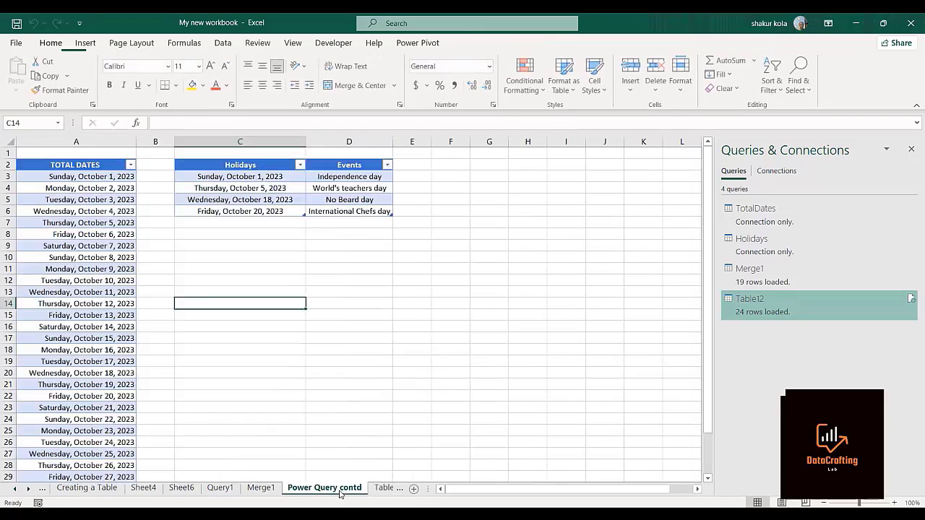
pyautogui.click(256, 490)
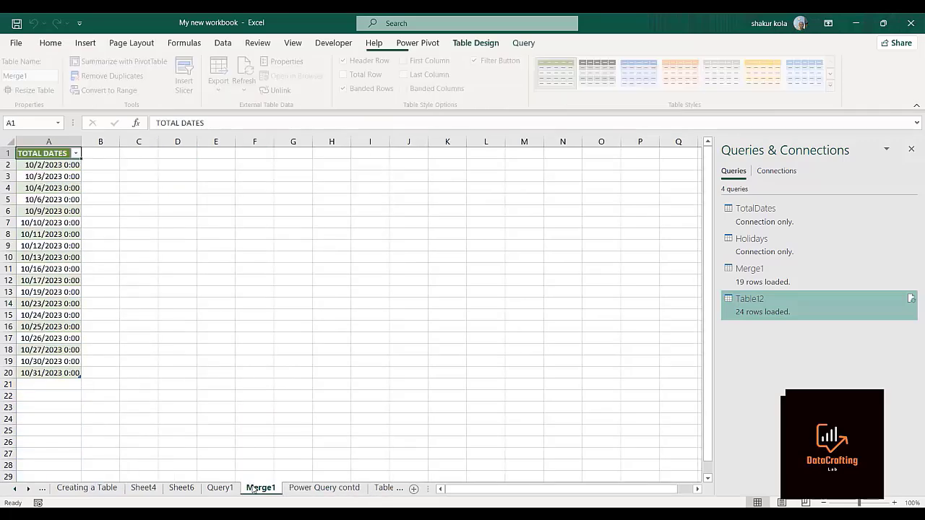
pyautogui.click(345, 493)
pyautogui.click(383, 491)
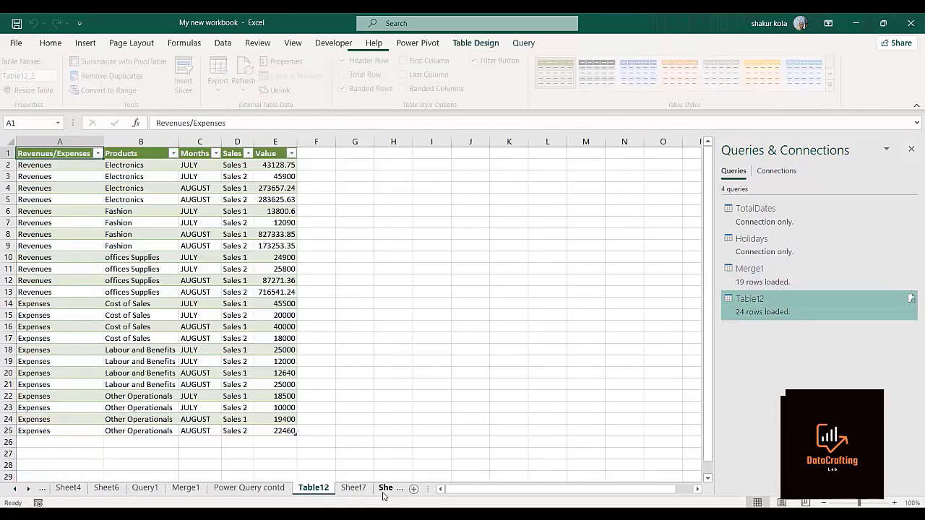
pyautogui.click(358, 490)
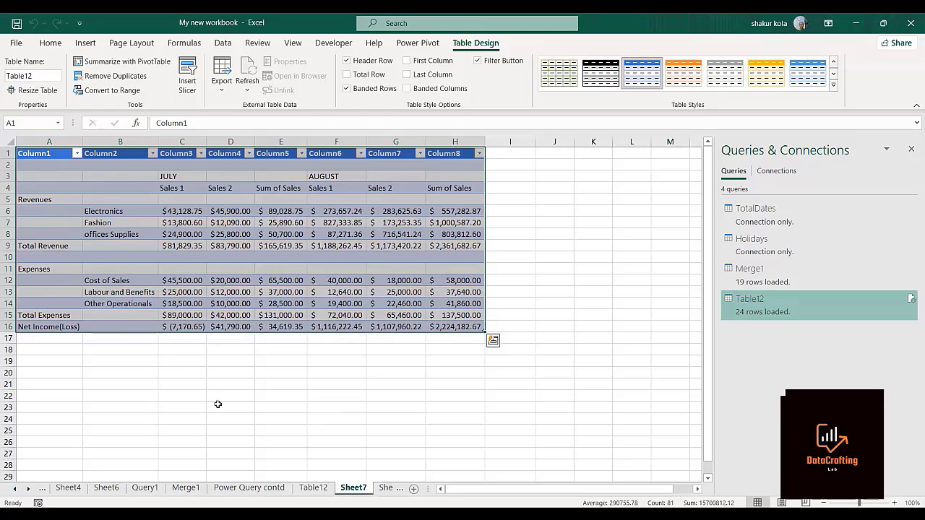
pyautogui.click(317, 486)
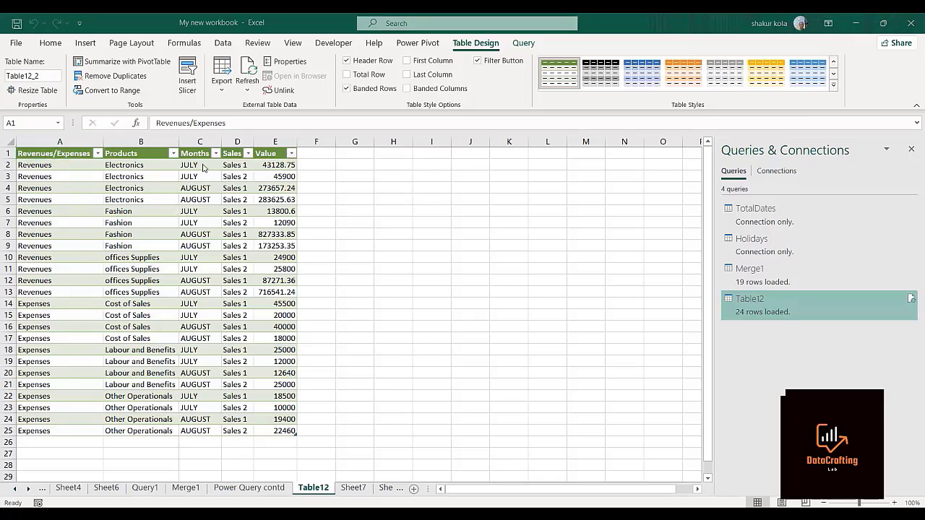
# Create a PivotTable from the cleaned table on the Table12 sheet, placing it on a new worksheet.
pyautogui.click(86, 43)
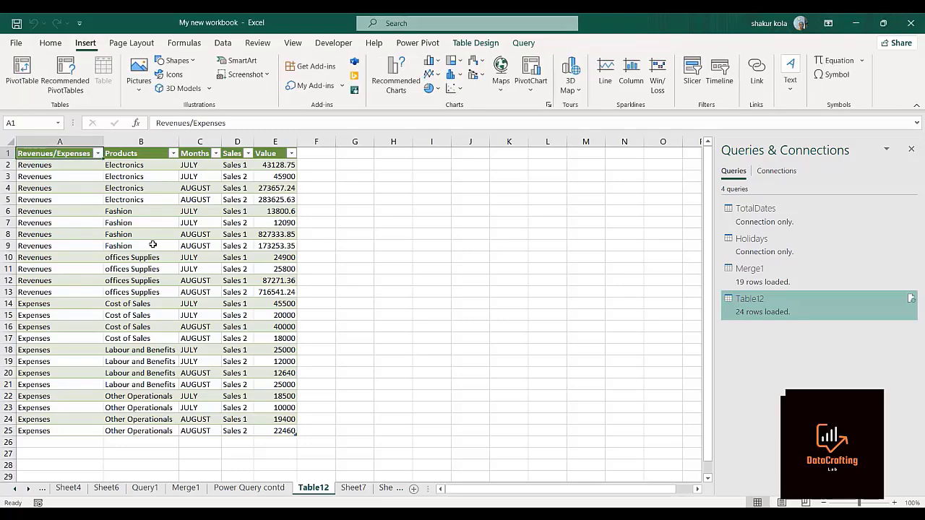
pyautogui.click(152, 245)
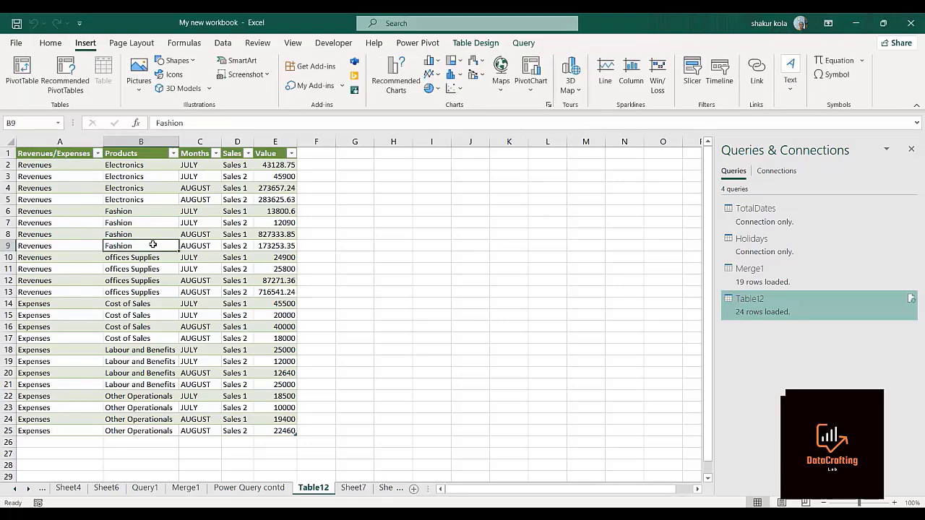
pyautogui.click(23, 76)
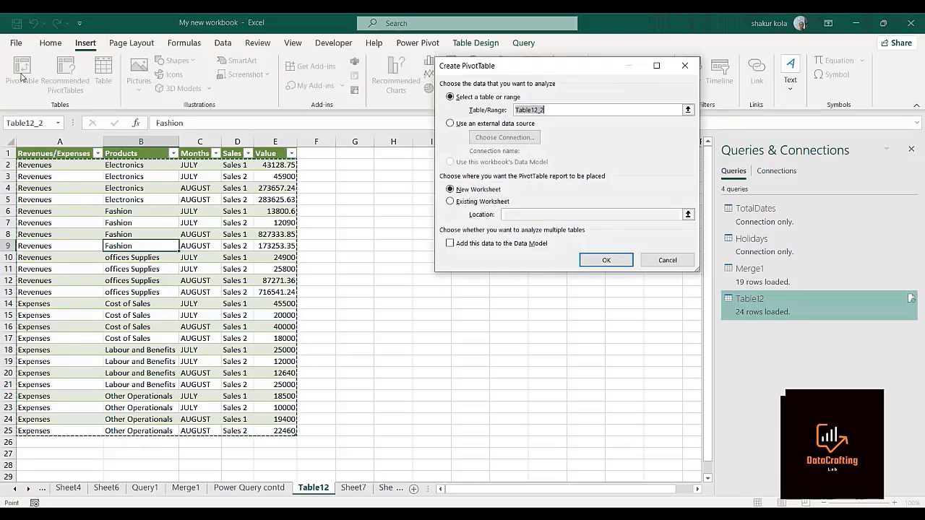
pyautogui.click(840, 34)
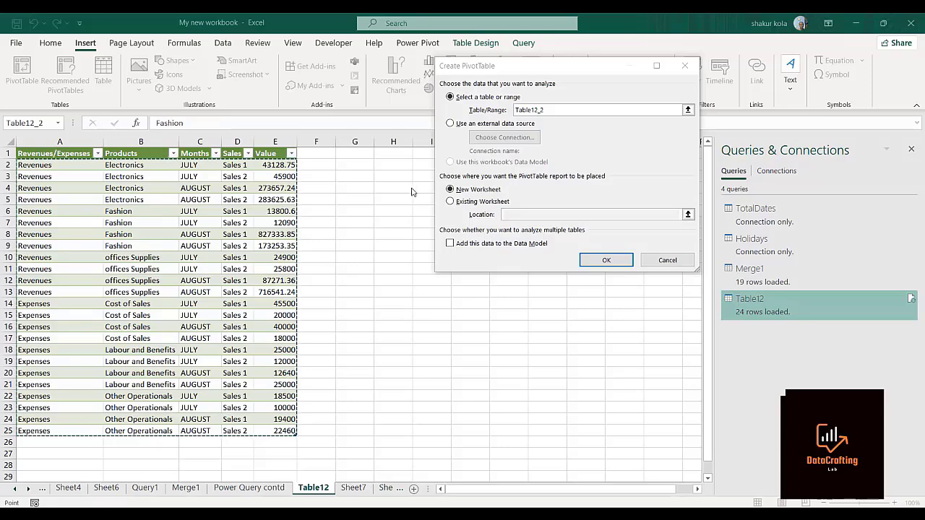
pyautogui.click(595, 263)
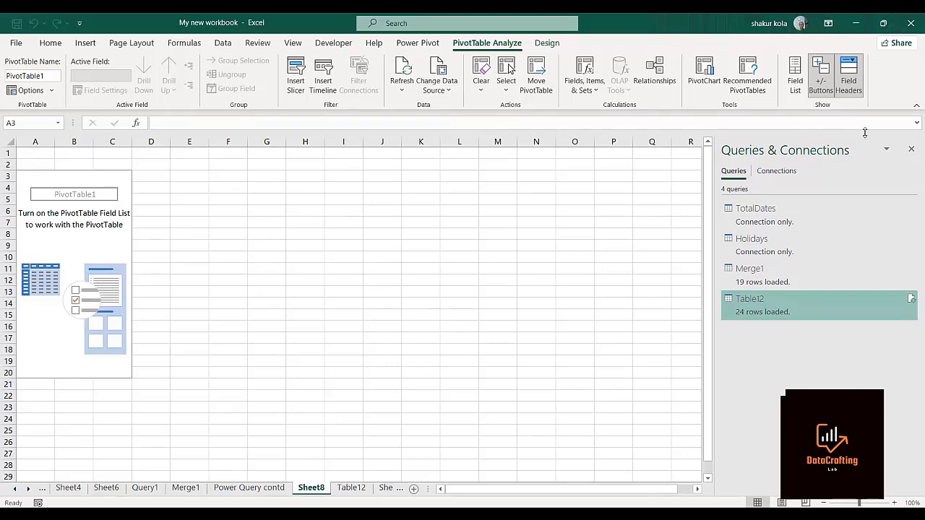
# Close the Queries & Connections pane and show the field list for the empty PivotTable.
pyautogui.click(910, 151)
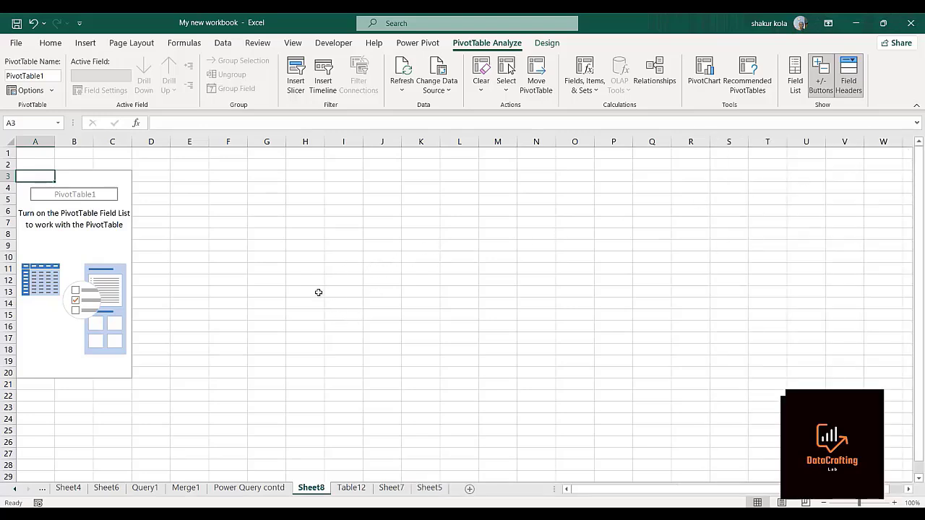
pyautogui.click(95, 244)
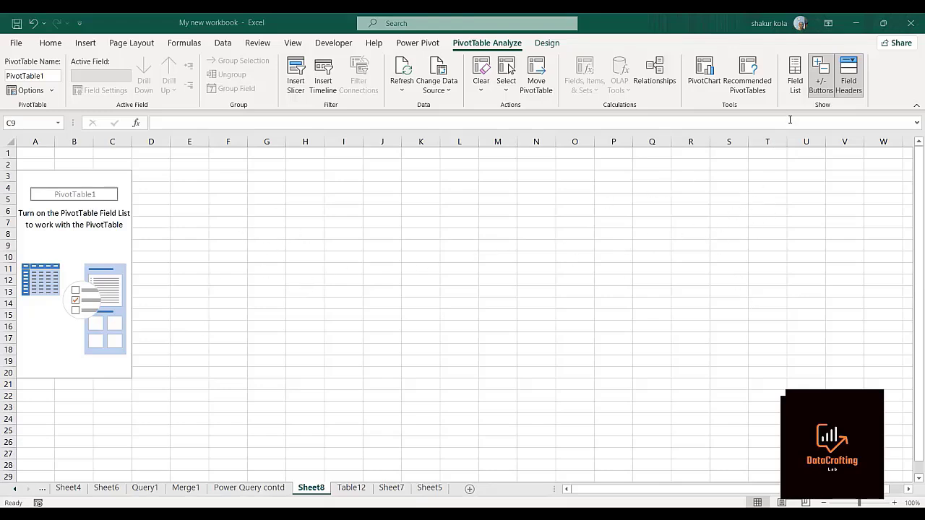
pyautogui.click(795, 87)
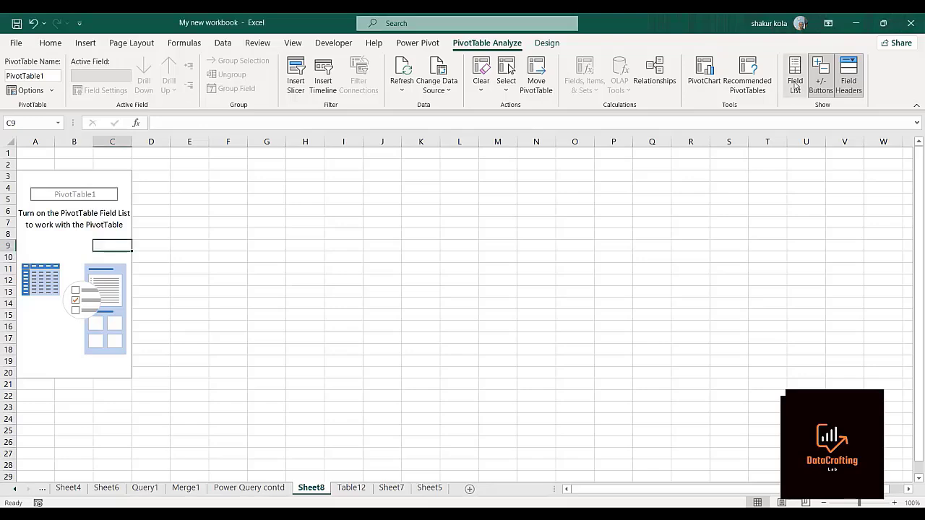
pyautogui.click(795, 87)
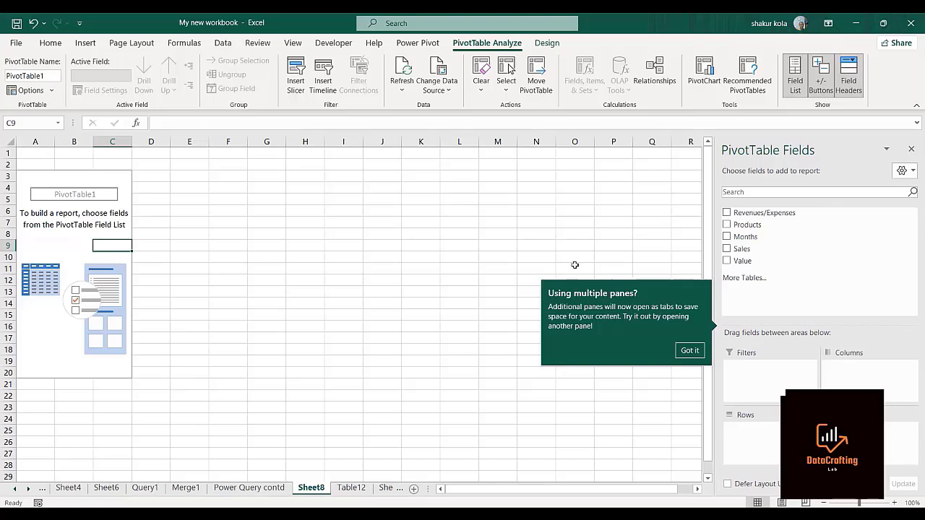
pyautogui.click(477, 338)
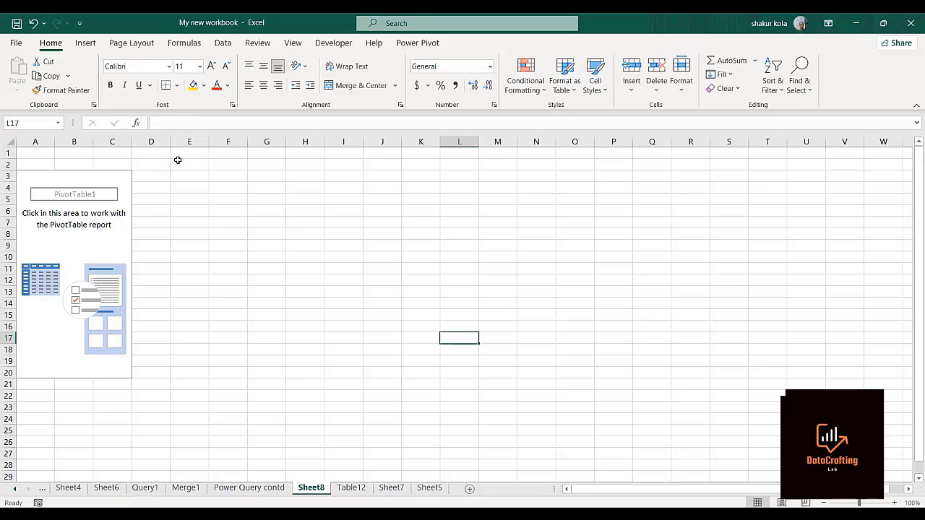
pyautogui.click(71, 220)
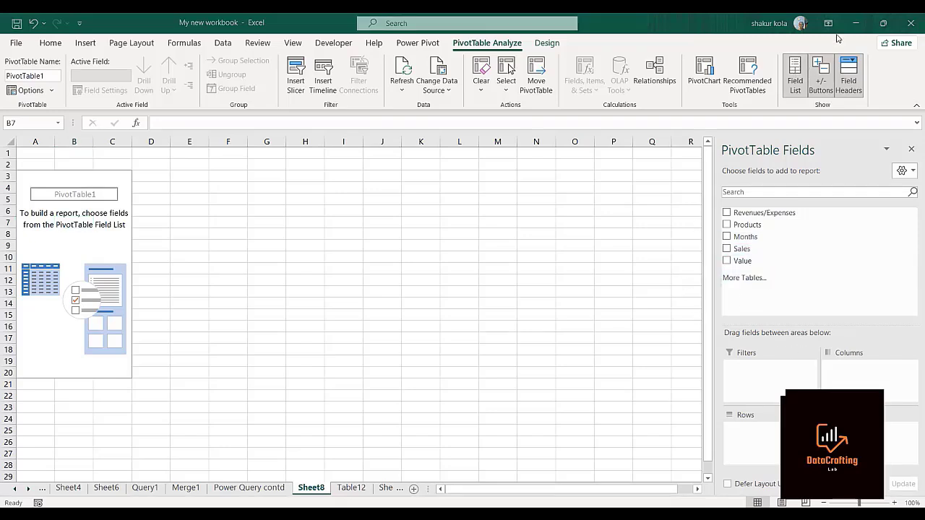
# Add the Revenues/Expenses field and, beneath it, the Products field to the PivotTable's rows.
pyautogui.click(756, 215)
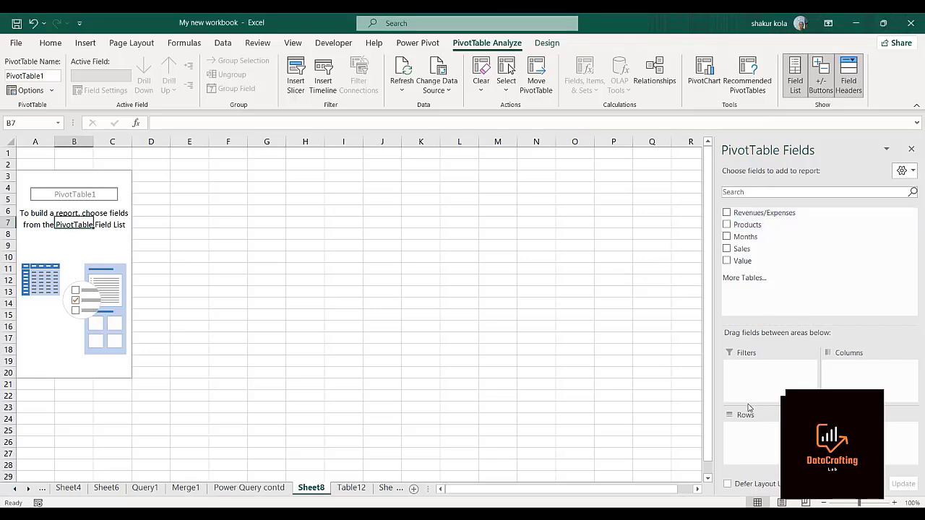
pyautogui.moveTo(766, 212); pyautogui.dragTo(770, 225)
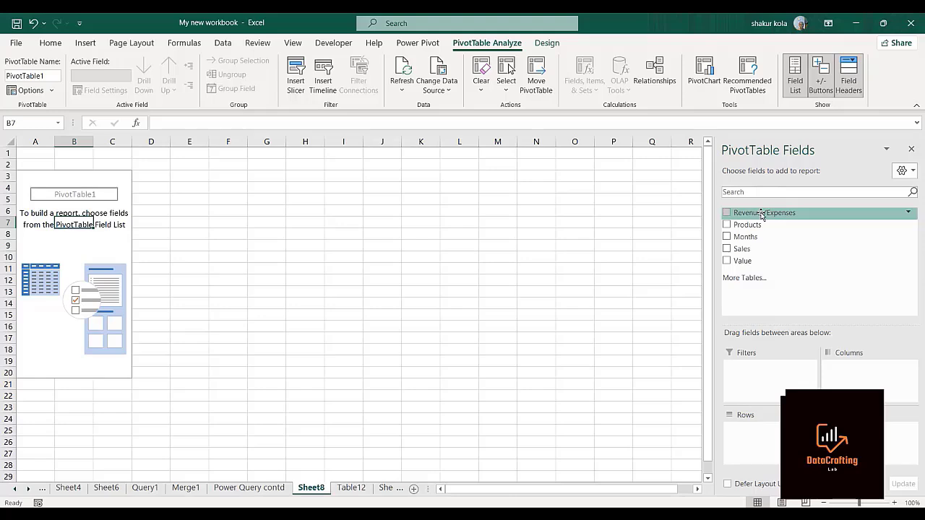
pyautogui.moveTo(761, 214); pyautogui.dragTo(768, 432)
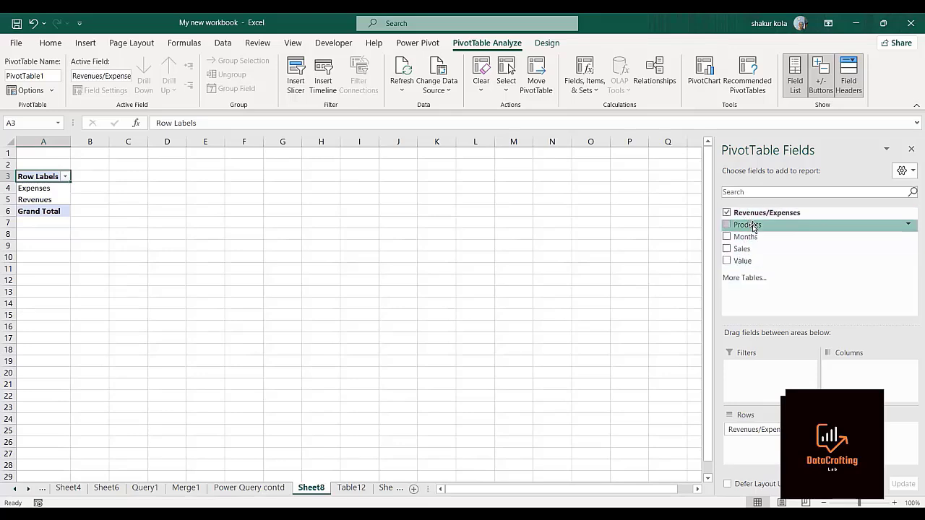
pyautogui.moveTo(753, 227); pyautogui.dragTo(765, 455)
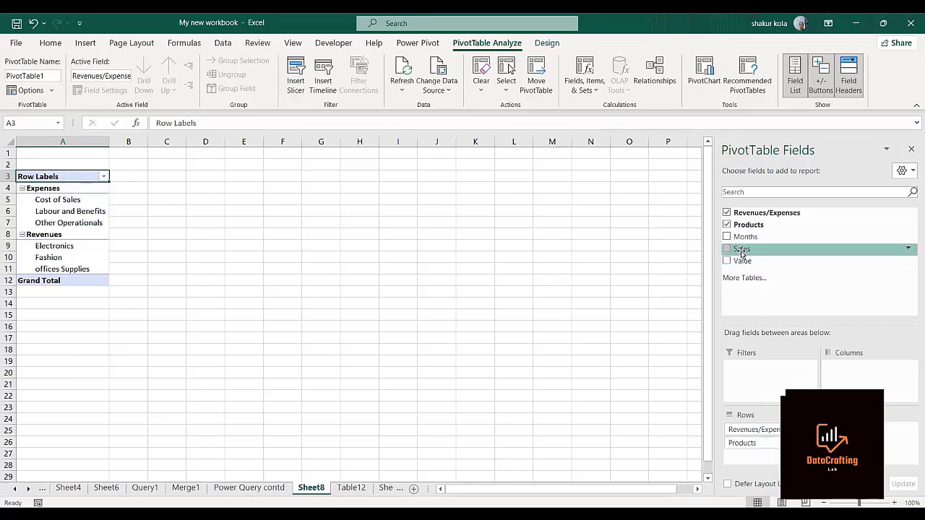
# Add Months and Sales to the PivotTable's columns and summarize the Value field as its values.
pyautogui.moveTo(741, 241); pyautogui.dragTo(857, 368)
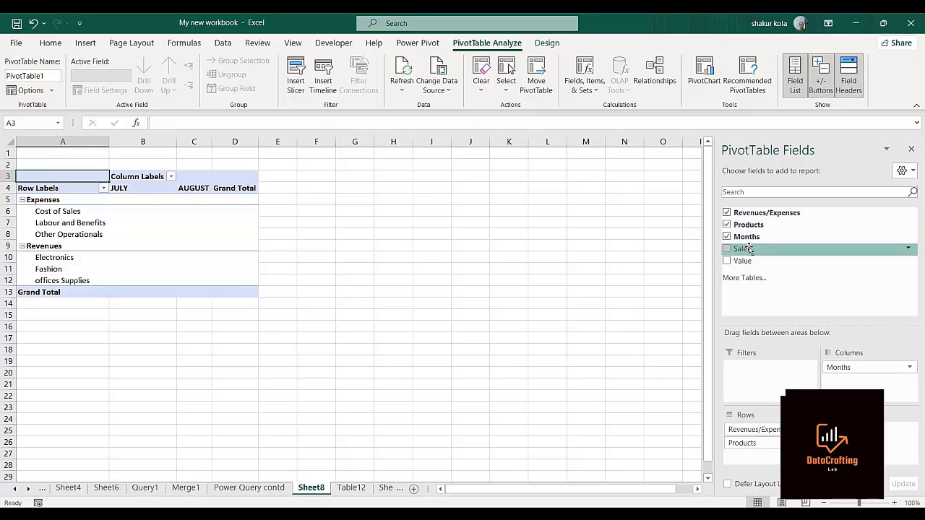
pyautogui.moveTo(749, 253); pyautogui.dragTo(846, 381)
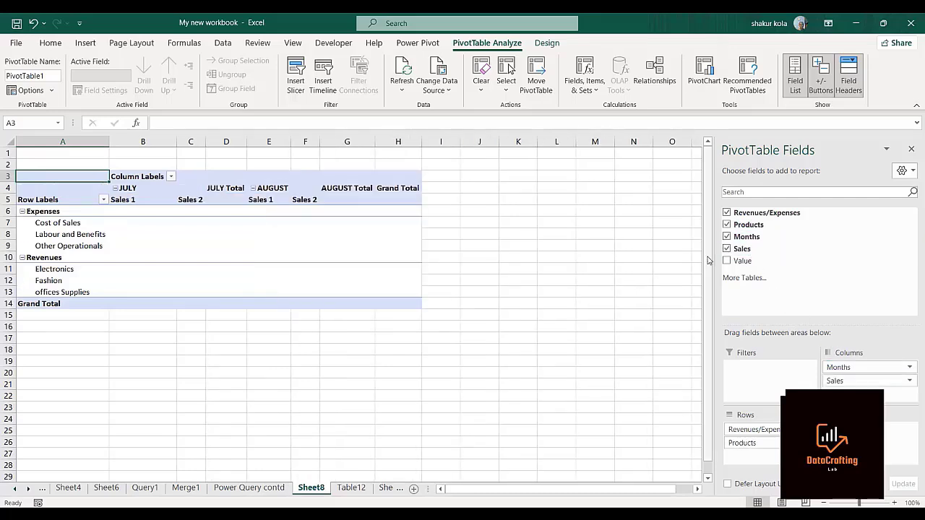
pyautogui.moveTo(755, 263); pyautogui.dragTo(856, 437)
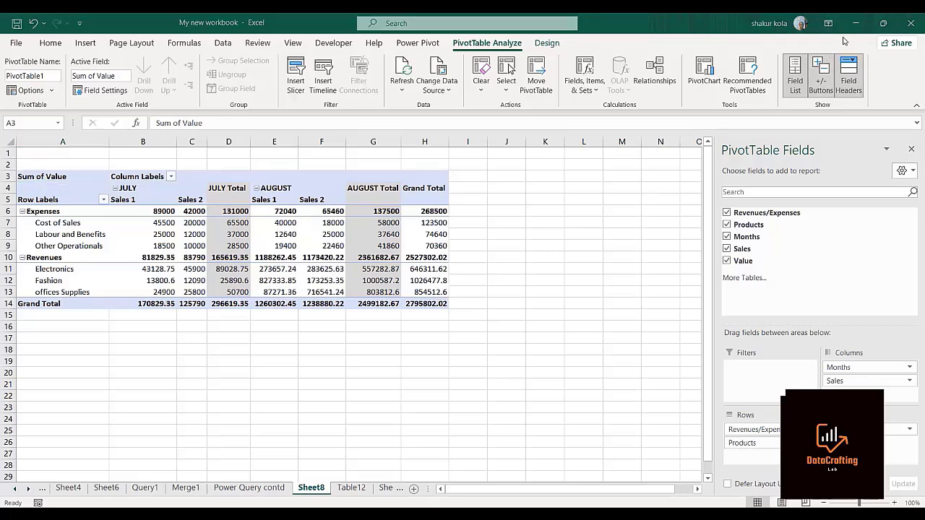
# Switch the PivotTable's report layout to tabular form and close the field list.
pyautogui.click(547, 44)
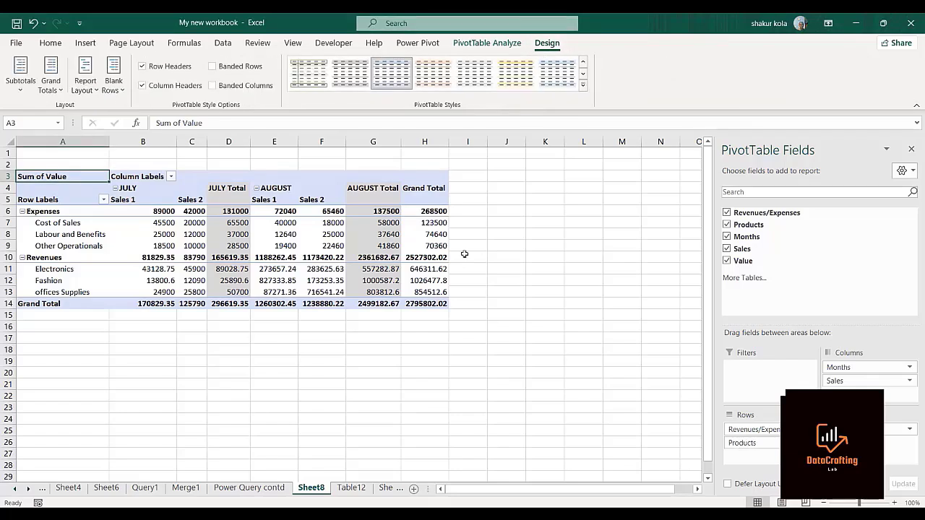
pyautogui.click(96, 91)
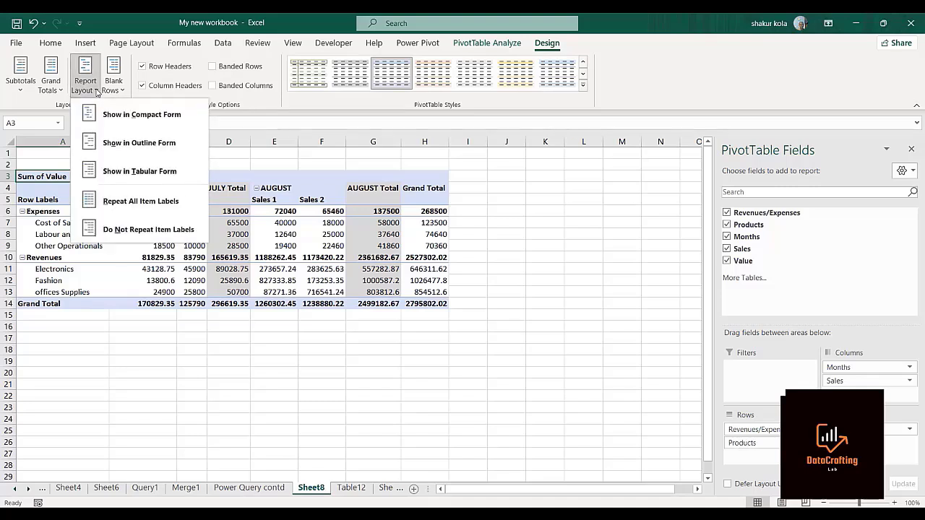
pyautogui.click(121, 177)
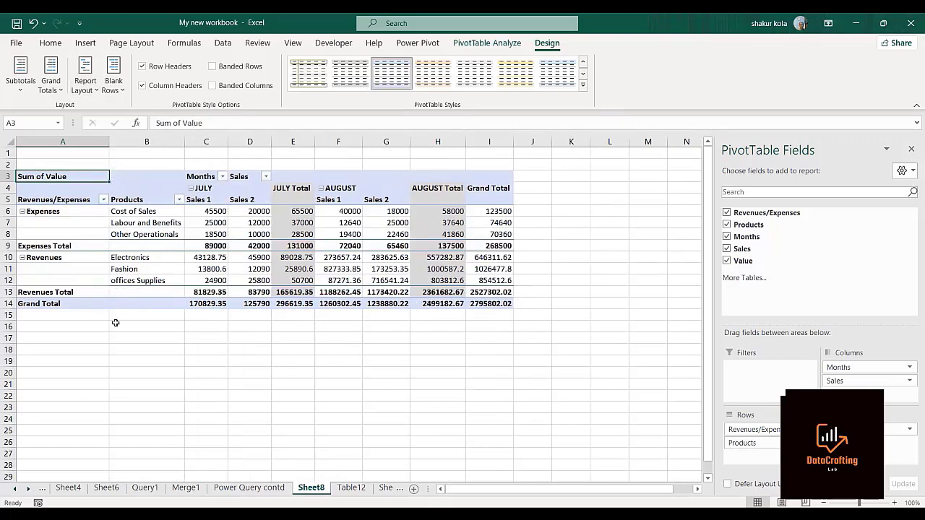
pyautogui.click(839, 30)
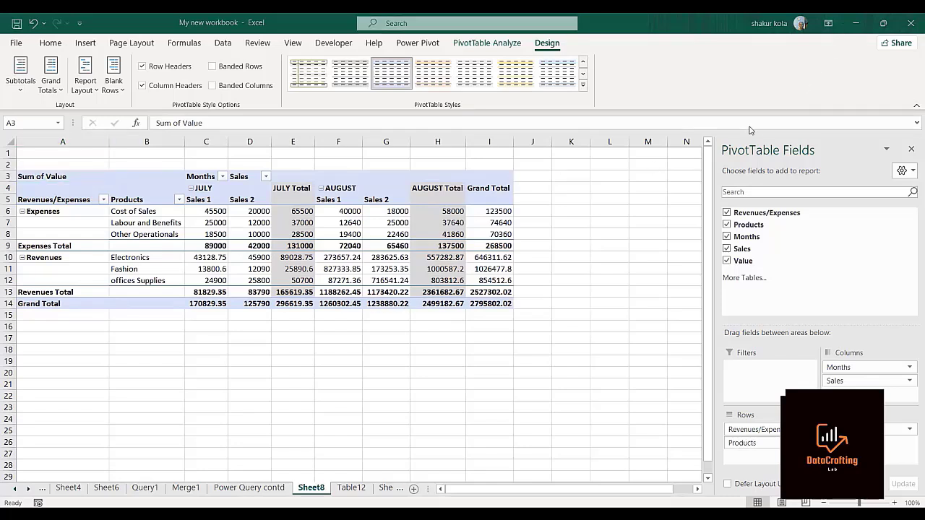
pyautogui.click(913, 151)
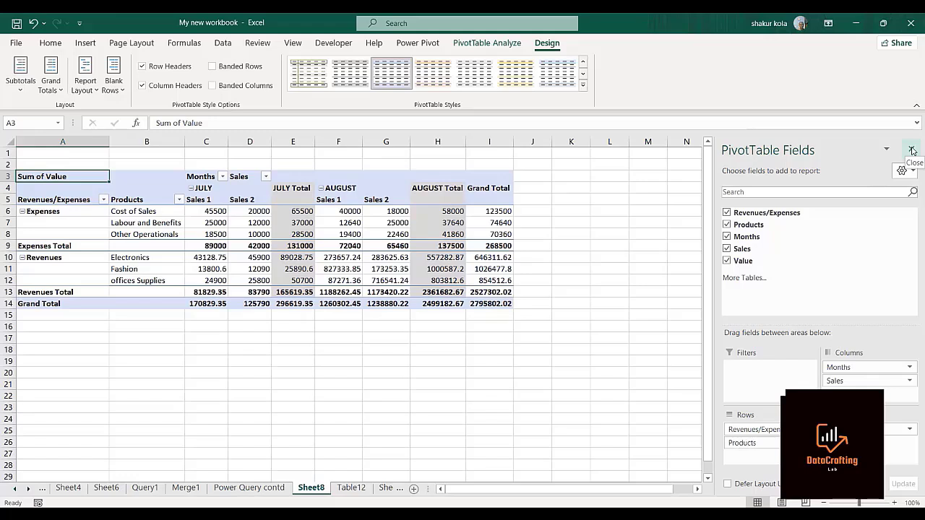
pyautogui.click(913, 151)
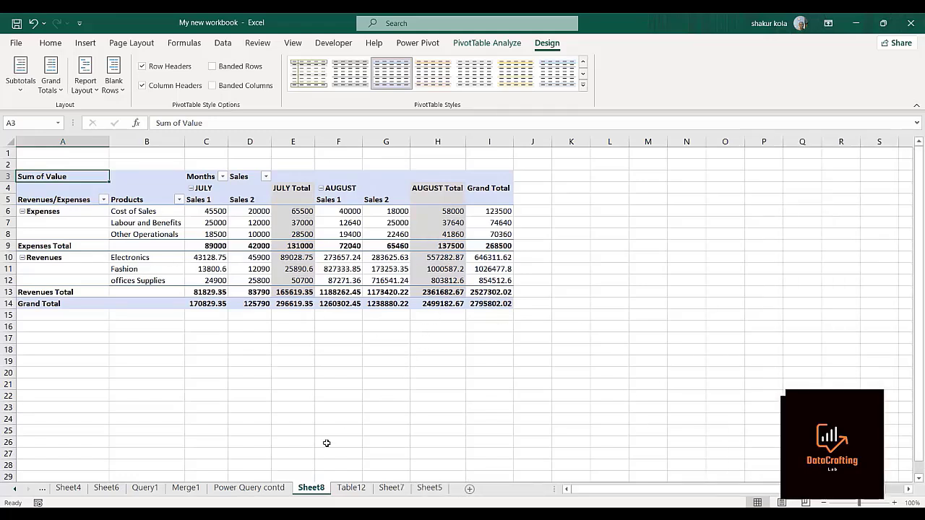
# Compare the PivotTable on Sheet8 with the cleaned table on Table12 and the original report on Sheet7.
pyautogui.click(249, 487)
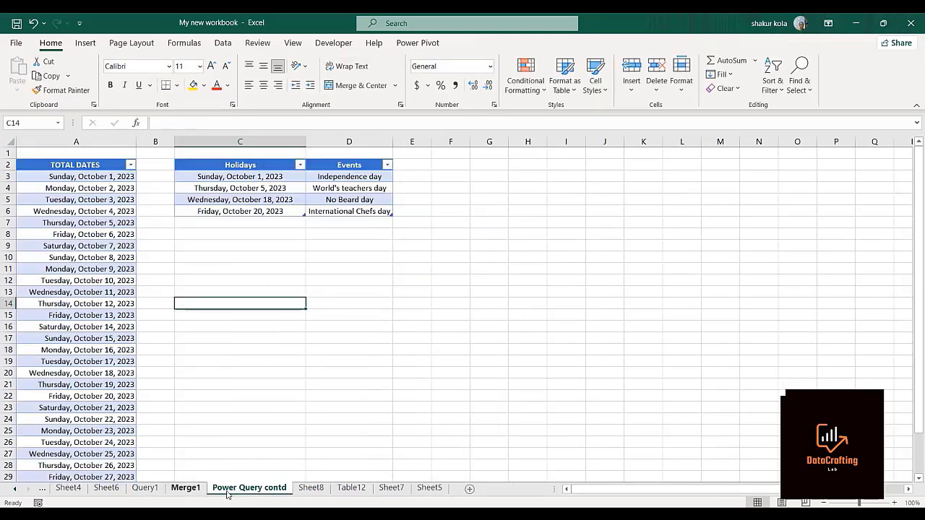
pyautogui.click(313, 489)
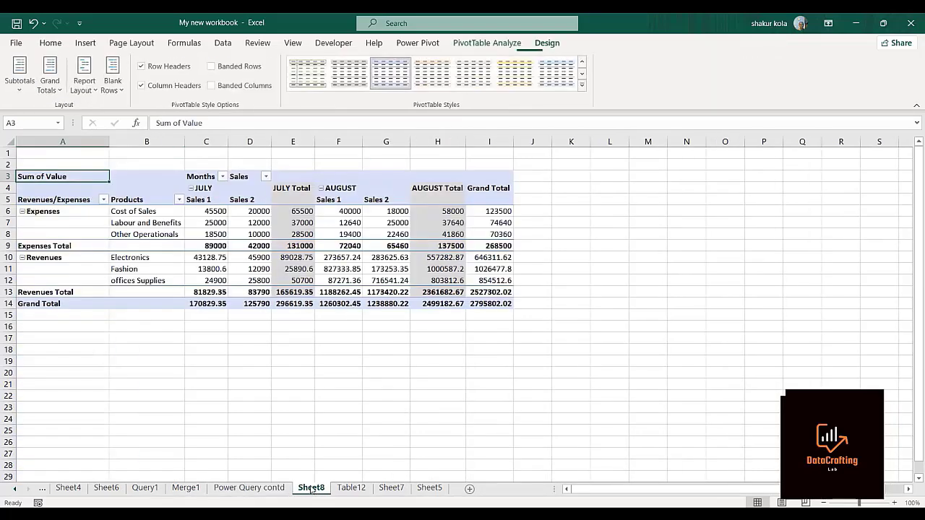
pyautogui.click(352, 488)
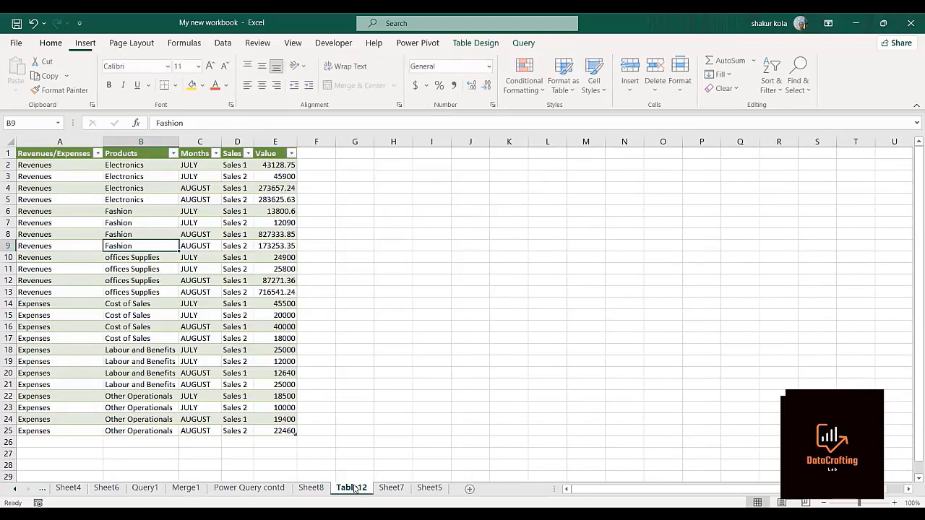
pyautogui.click(394, 489)
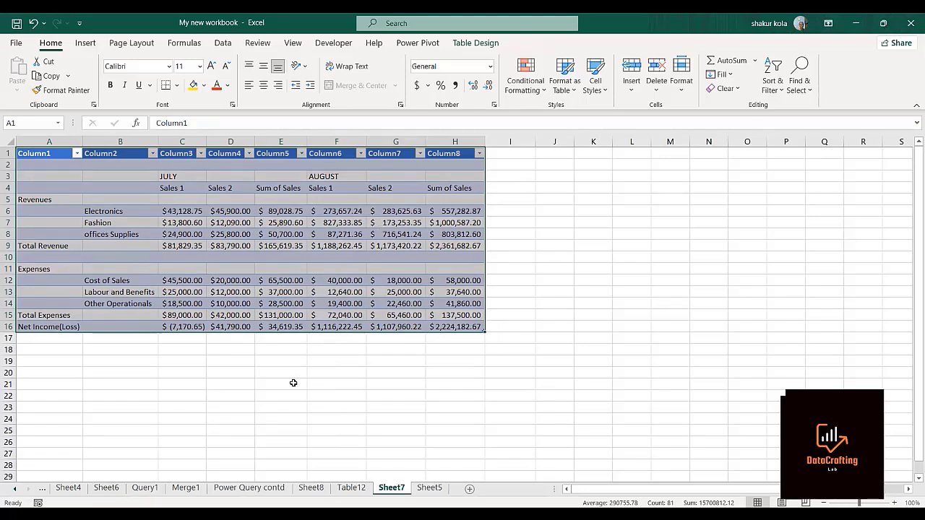
pyautogui.click(313, 488)
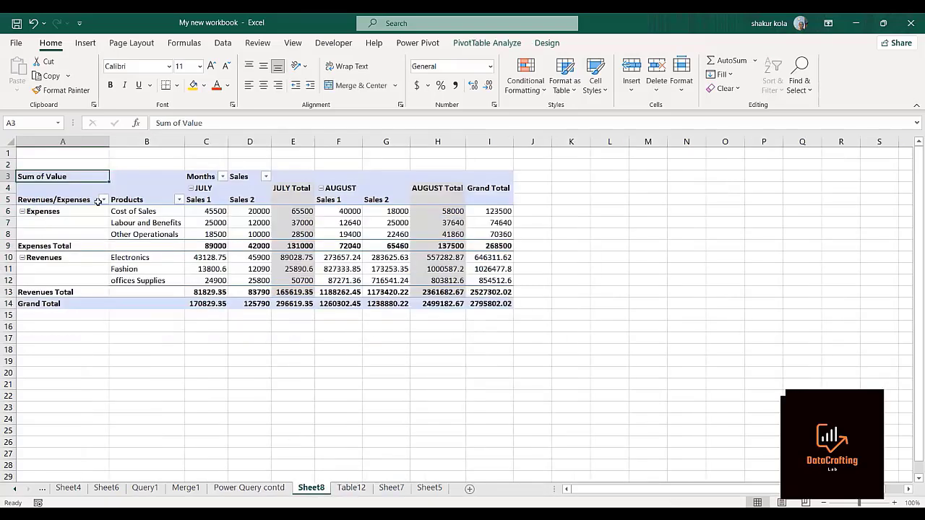
pyautogui.click(844, 47)
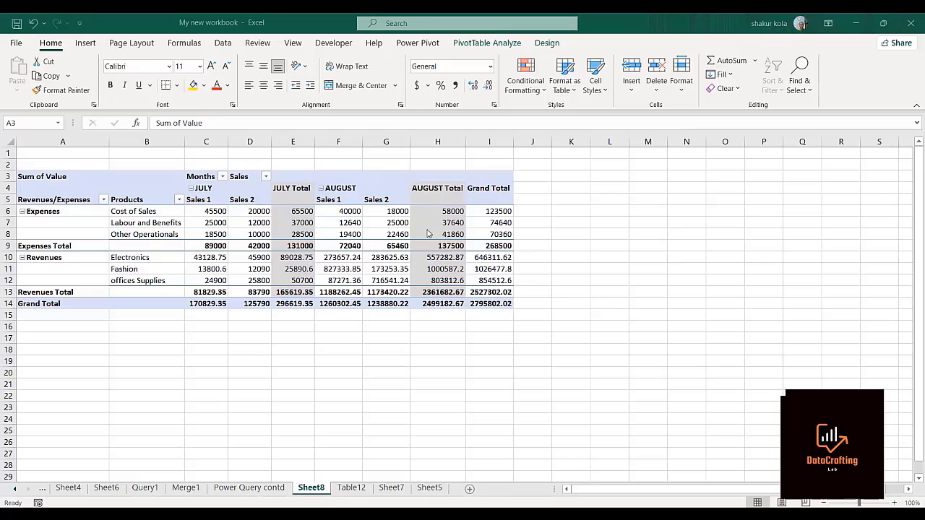
# Enter the label NETINCOME(JULY) in cell E15 below the July total and autofit column E to it.
pyautogui.click(280, 314)
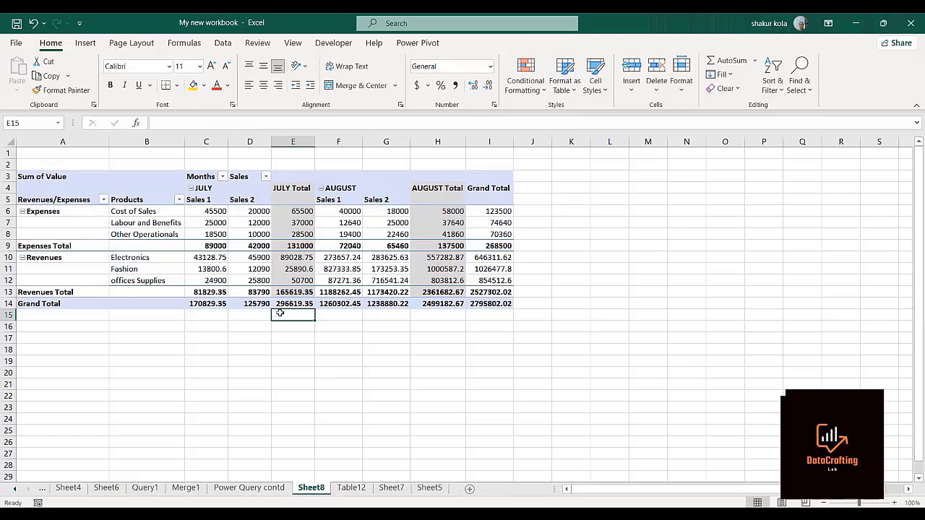
pyautogui.write('NET')
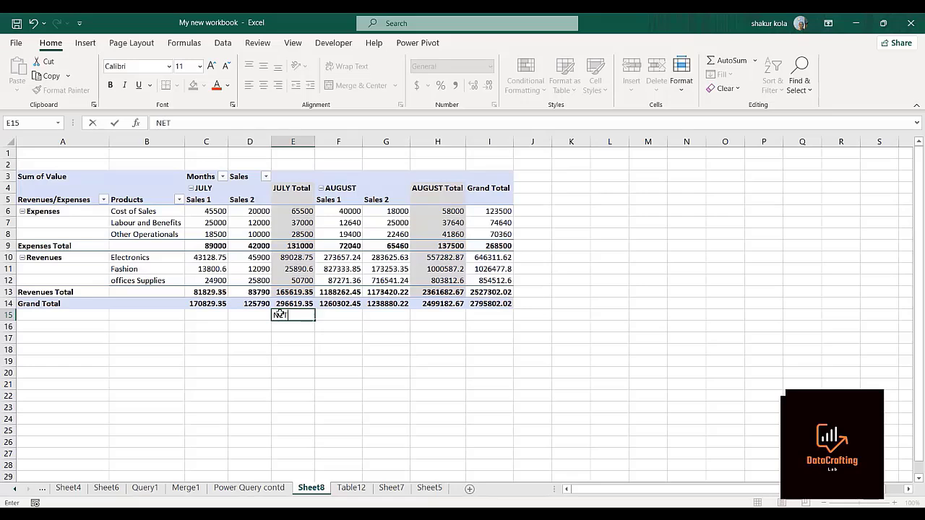
pyautogui.write('INCONME(JULY')
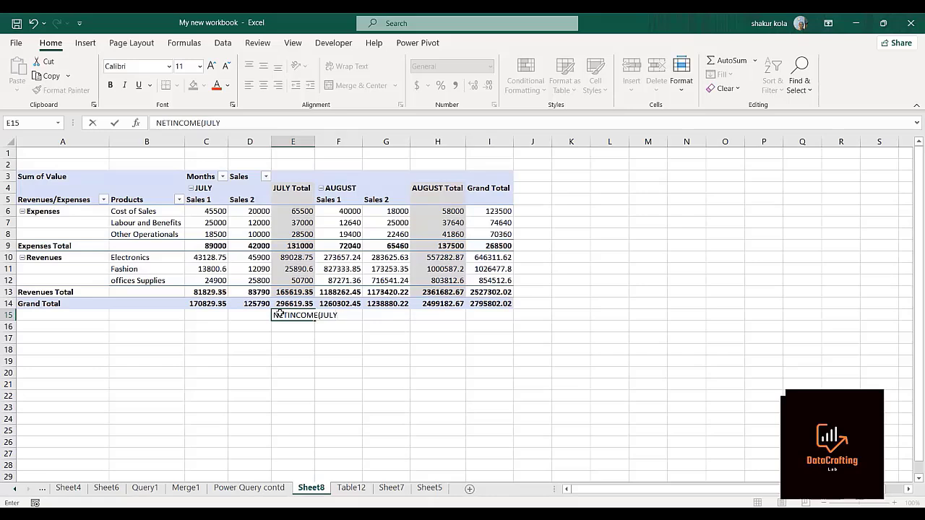
pyautogui.press('Return')
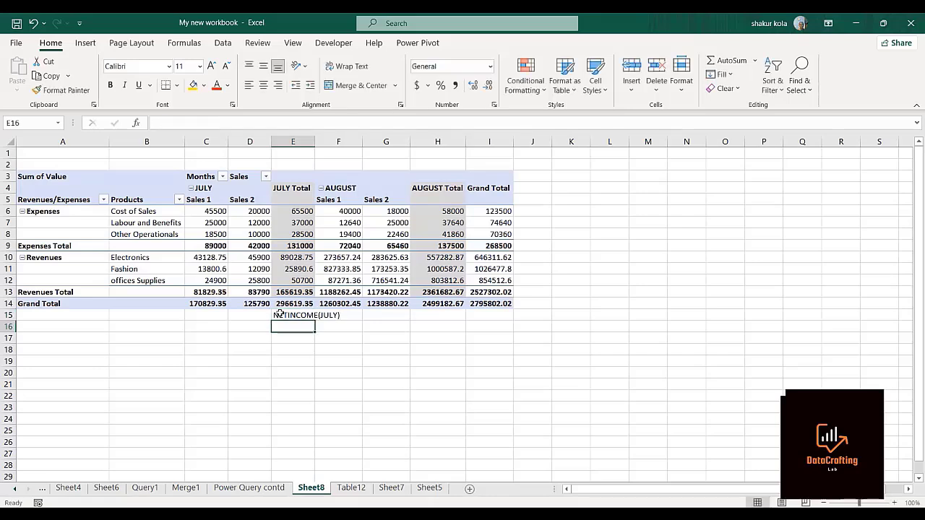
pyautogui.doubleClick(315, 141)
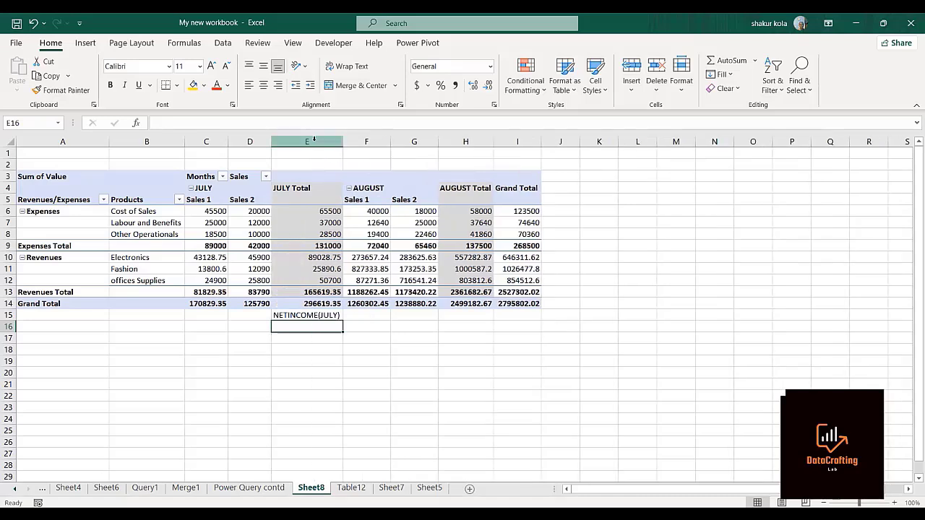
# Copy the NETINCOME(JULY) label from E15 to H15 below the August total and widen column H to fit it.
pyautogui.click(320, 316)
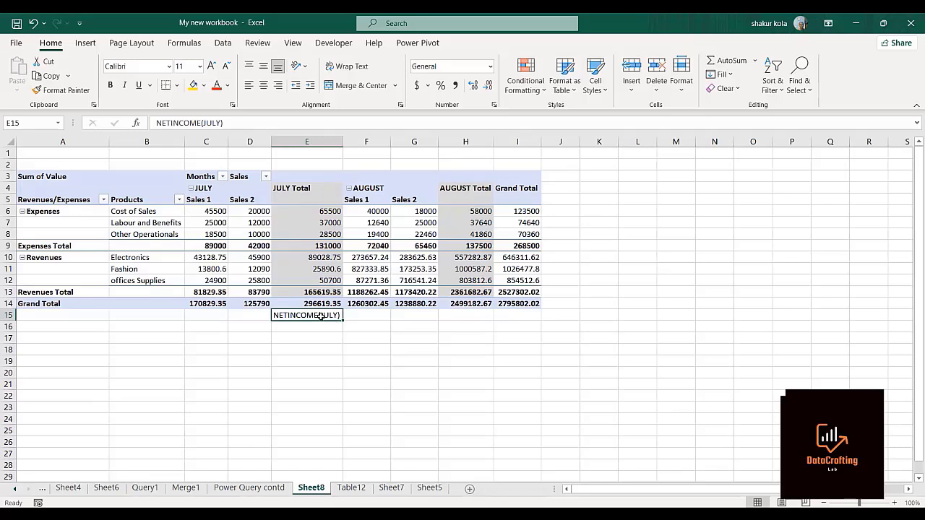
pyautogui.hotkey('ctrl', 'c')
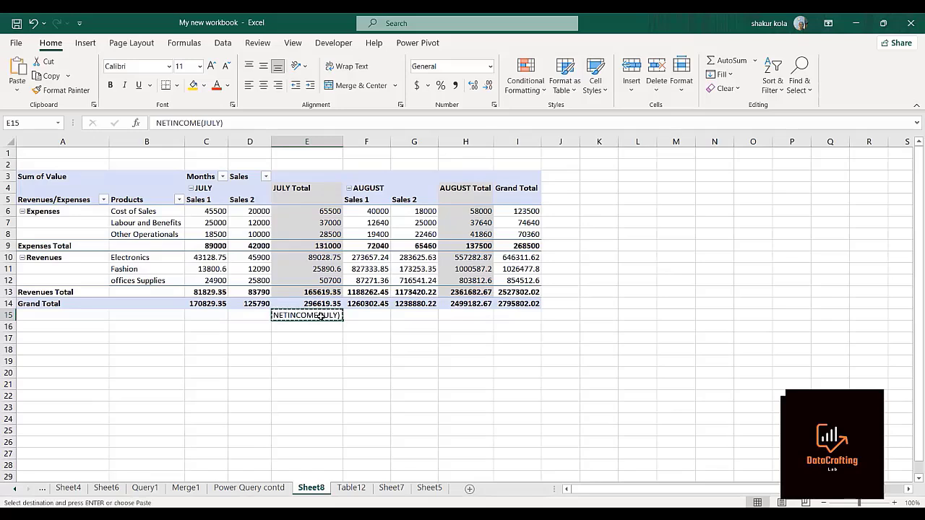
pyautogui.click(452, 316)
pyautogui.hotkey('ctrl', 'v')
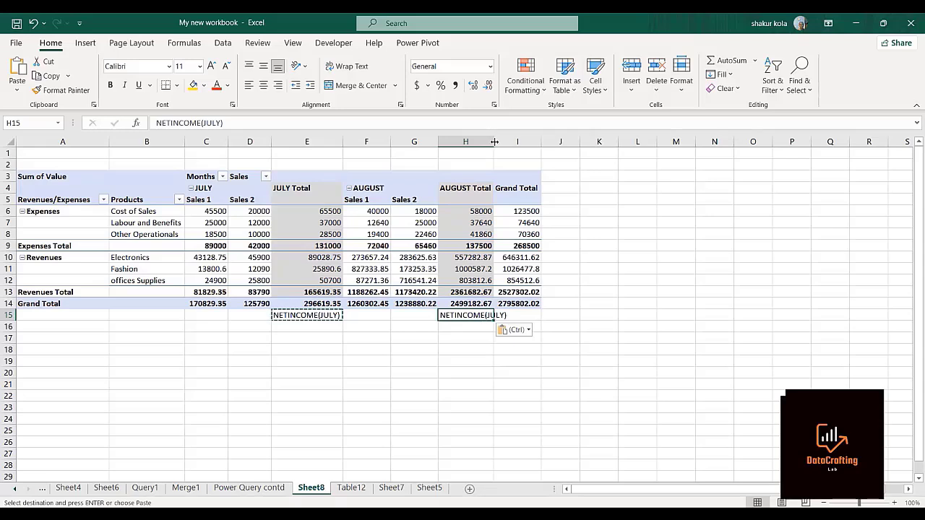
pyautogui.moveTo(493, 144); pyautogui.dragTo(526, 143)
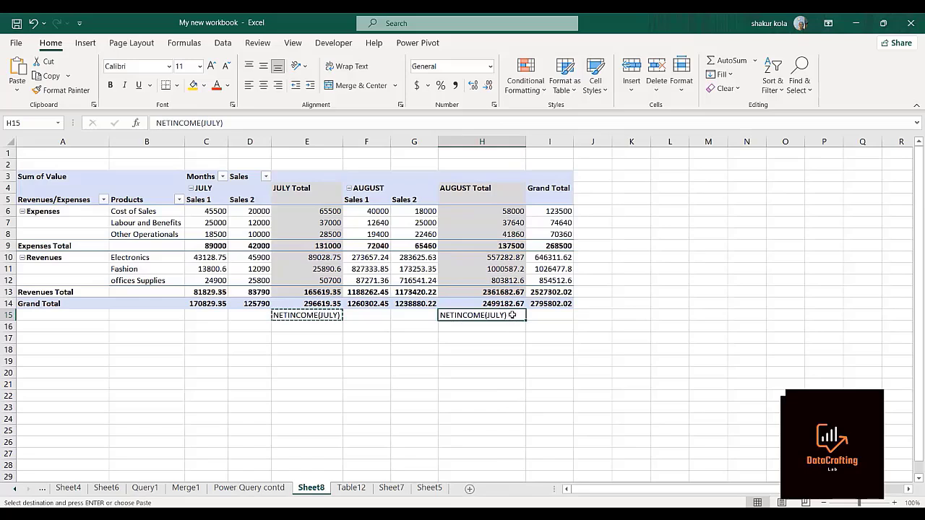
# Change the copied label in H15 to NETINCOME(AUGUST).
pyautogui.doubleClick(510, 315)
pyautogui.press('BackSpace')
pyautogui.press('BackSpace')
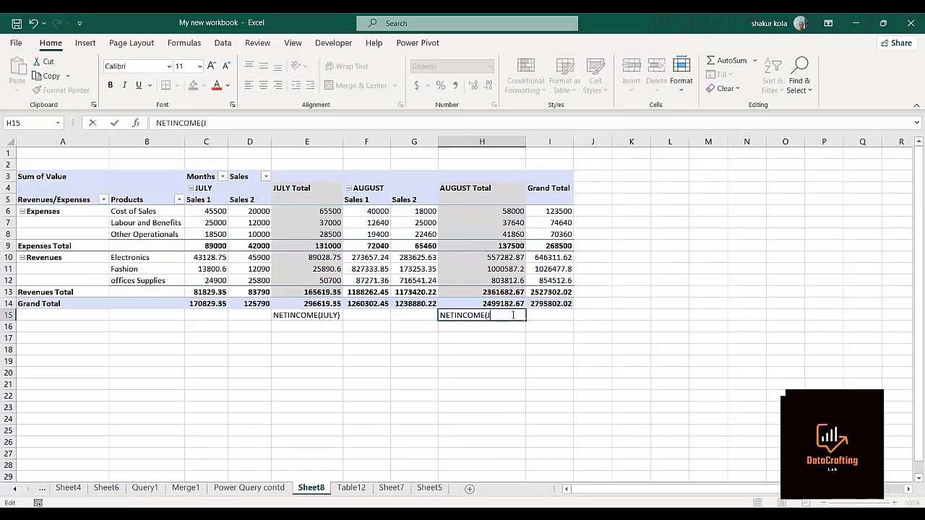
pyautogui.write('AUGUST')
pyautogui.press('Return')
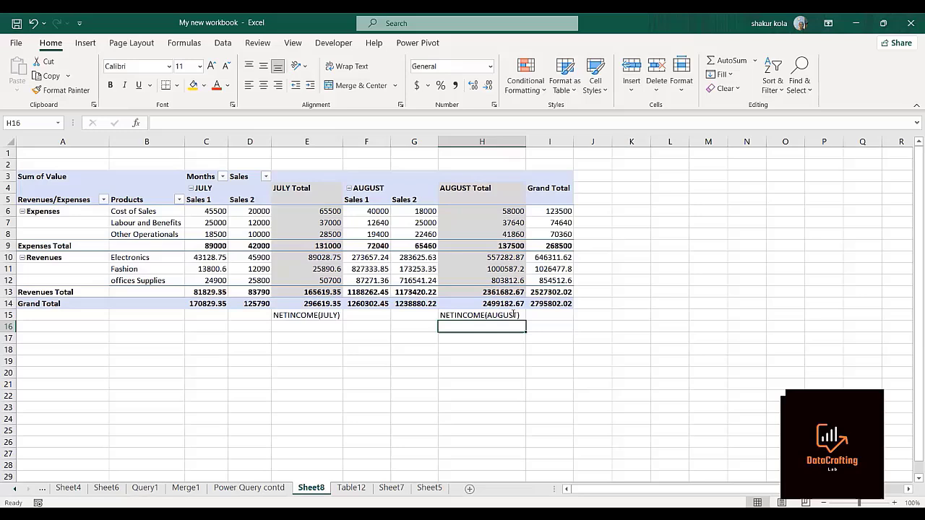
# Try to append a formula to the NETINCOME(JULY) label in E15, starting from the July Revenues Total.
pyautogui.click(340, 316)
pyautogui.press('Right')
pyautogui.press('Right')
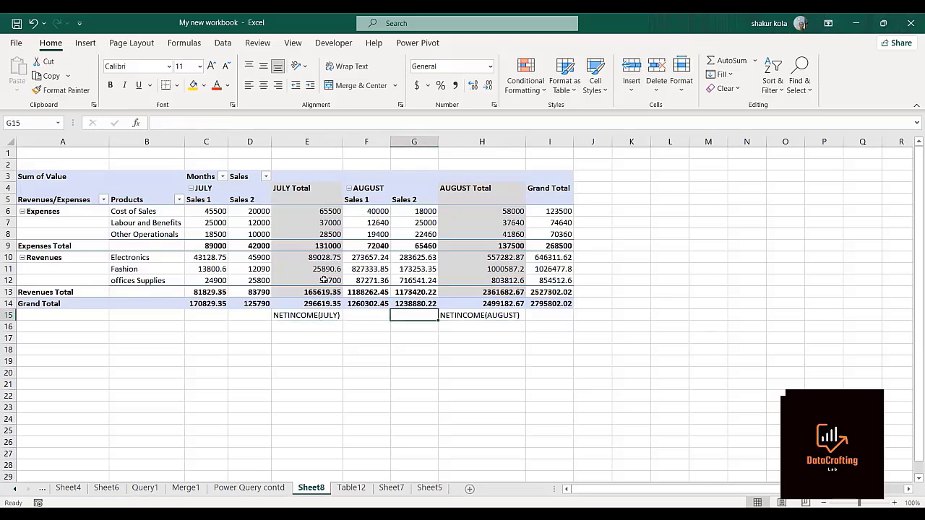
pyautogui.click(284, 318)
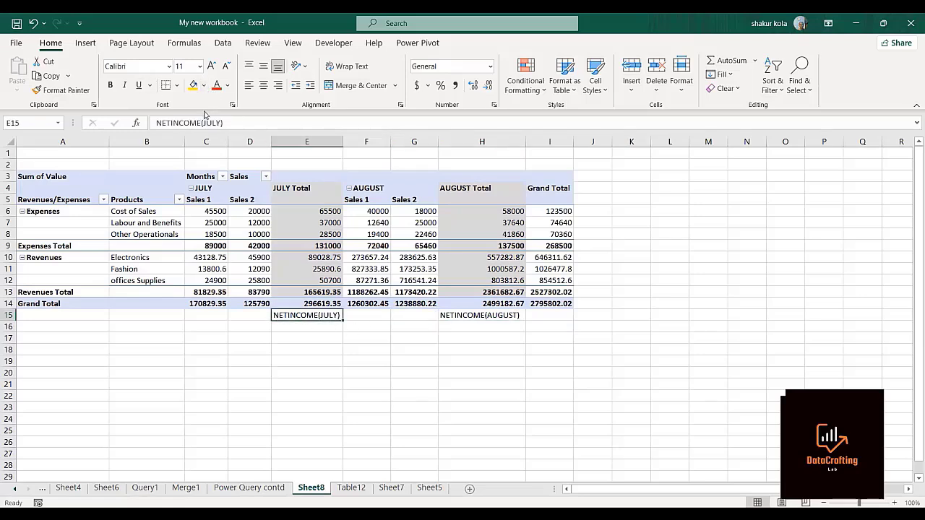
pyautogui.click(230, 121)
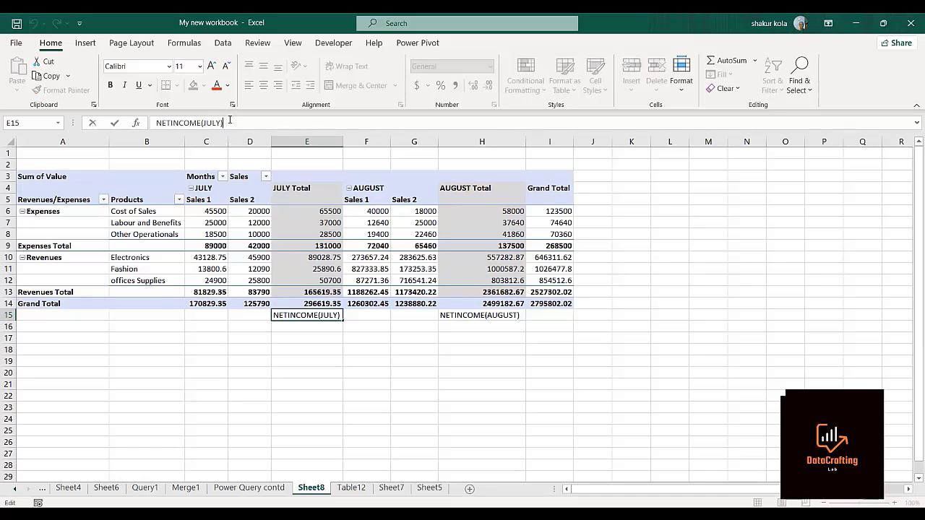
pyautogui.write('=')
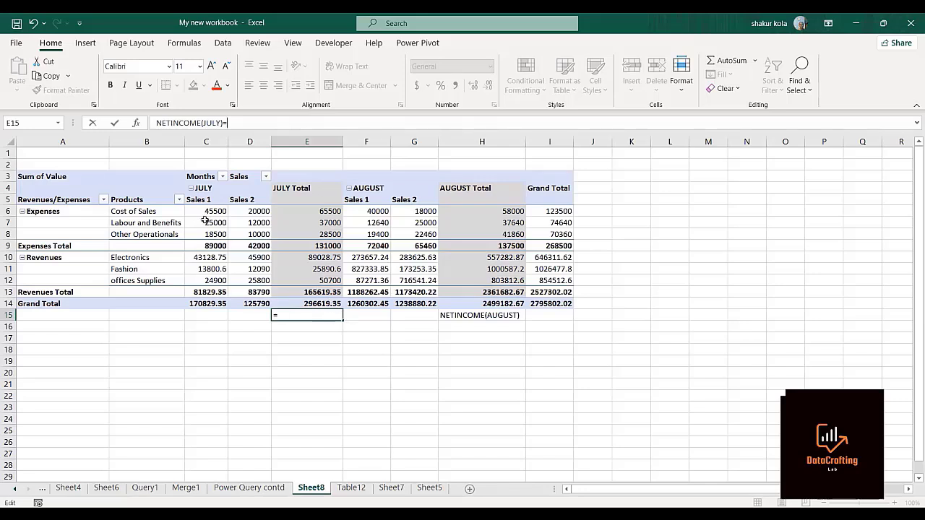
pyautogui.click(296, 292)
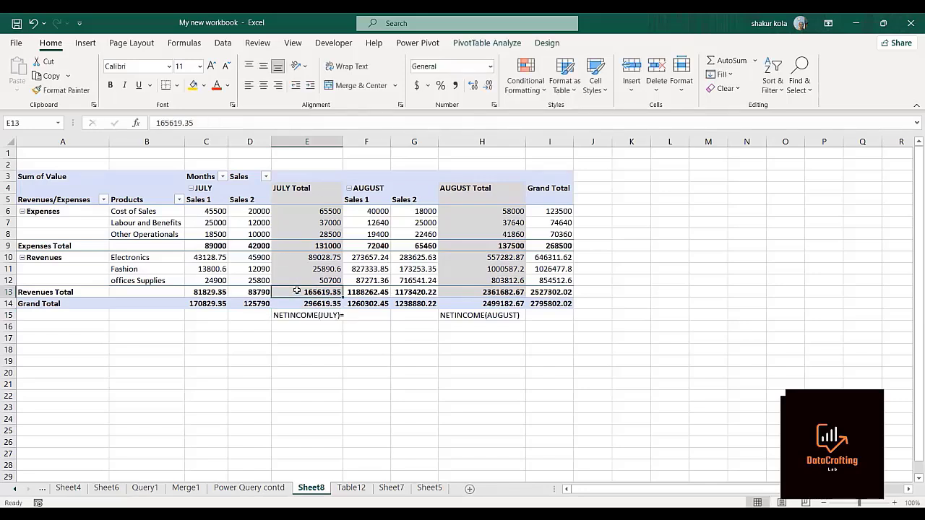
pyautogui.write('-')
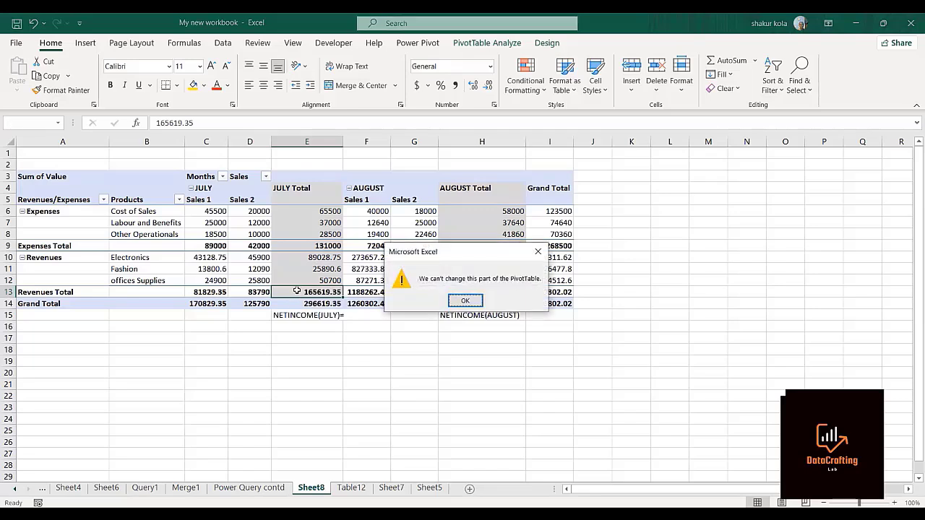
pyautogui.click(465, 301)
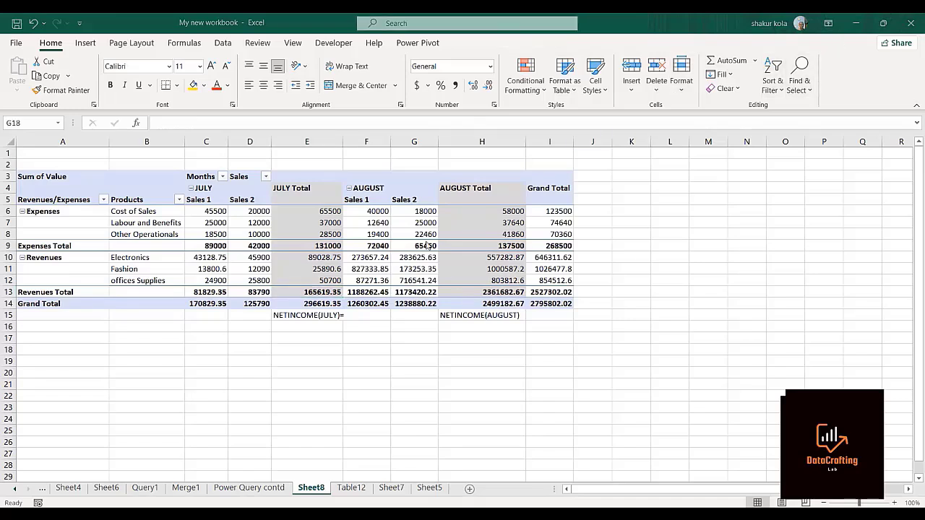
# Remove the trailing equals sign from the NETINCOME(JULY) label in E15.
pyautogui.click(305, 317)
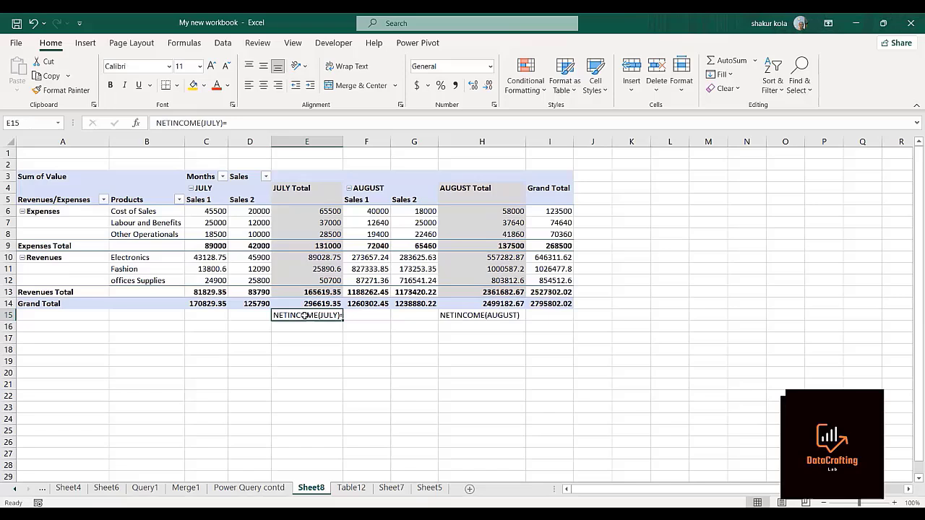
pyautogui.click(233, 123)
pyautogui.press('BackSpace')
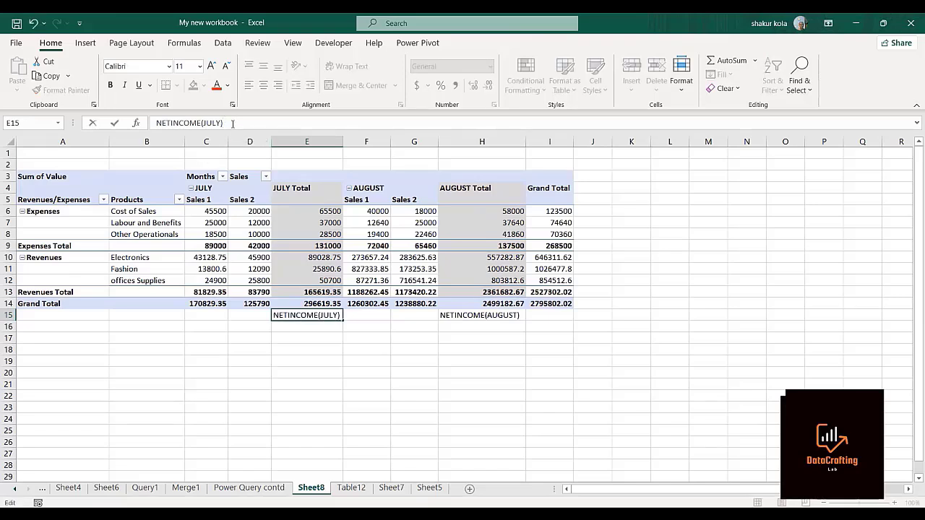
pyautogui.press('Return')
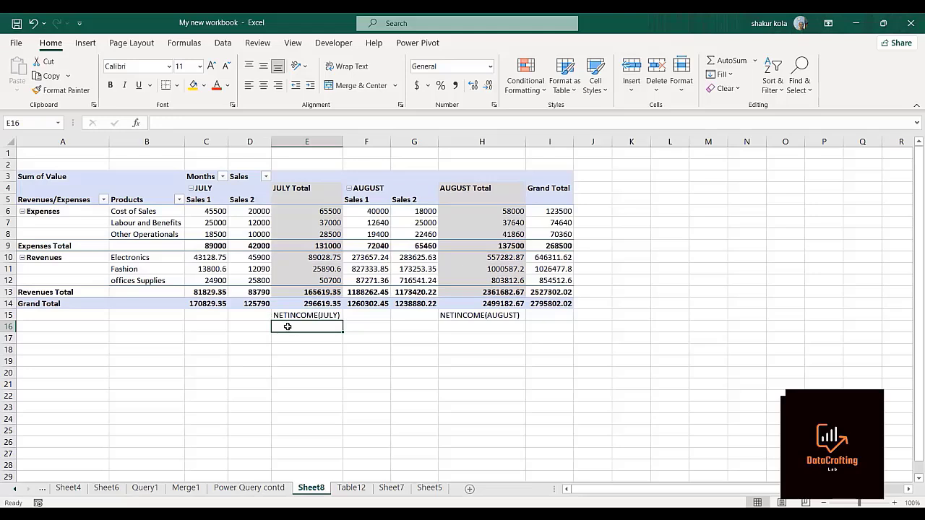
# Calculate July net income in E16 by subtracting the July Expenses Total in E9 from the July Revenues Total in E13.
pyautogui.write('=')
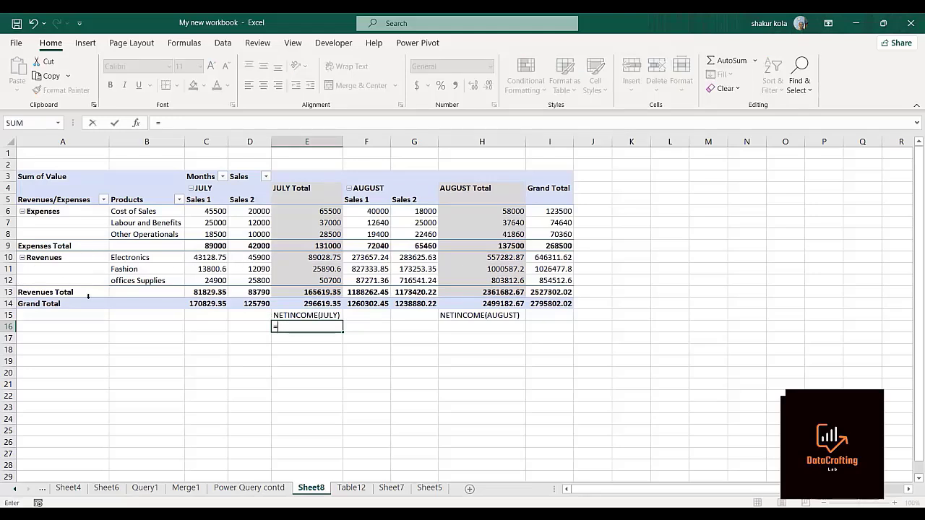
pyautogui.click(294, 290)
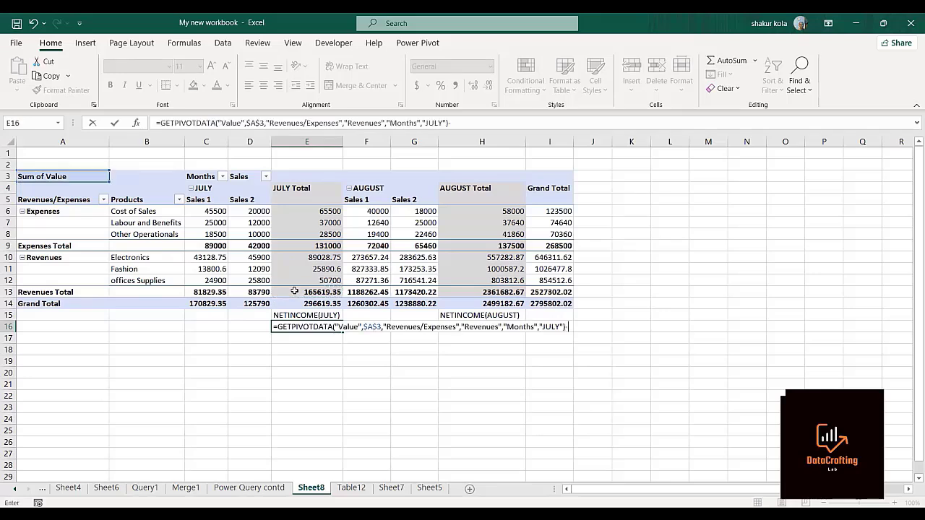
pyautogui.click(308, 246)
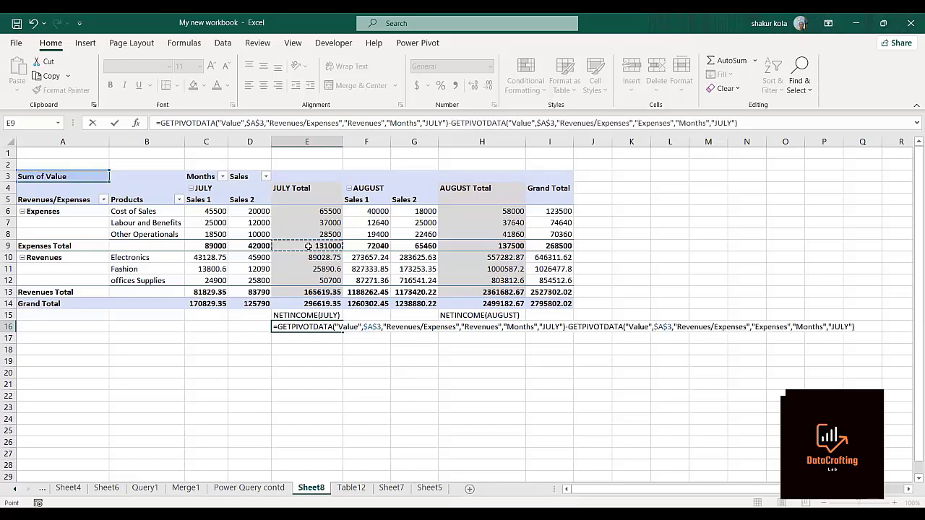
pyautogui.press('Return')
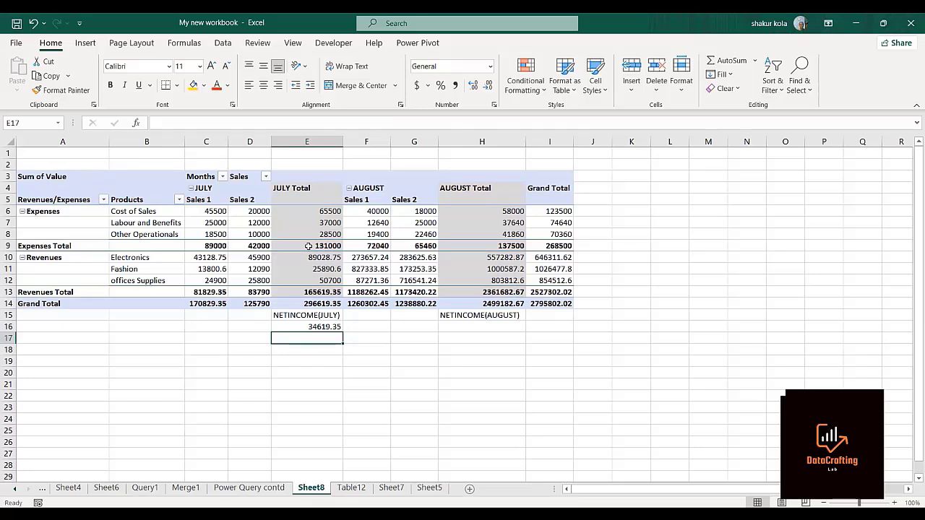
pyautogui.click(838, 41)
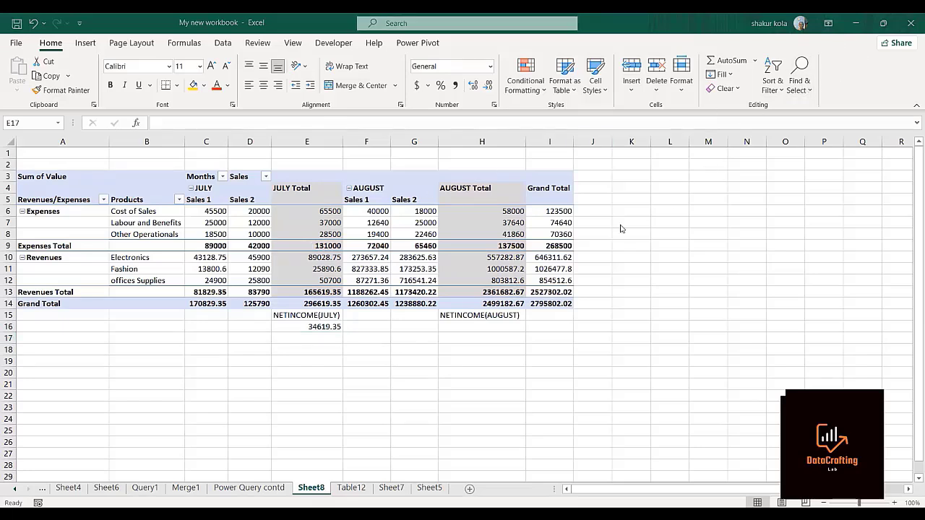
# Calculate August net income in H16 by subtracting the August Expenses Total in H9 from the August Revenues Total in H13.
pyautogui.click(465, 327)
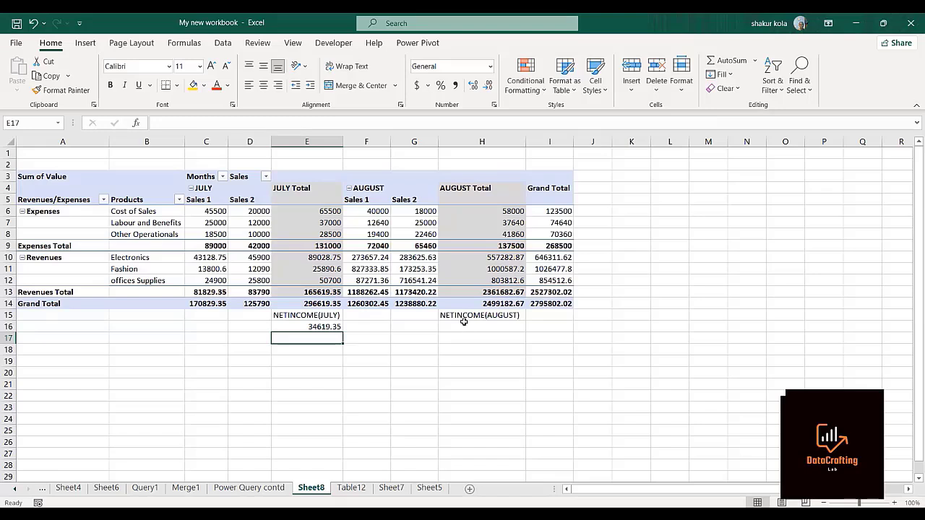
pyautogui.click(464, 327)
pyautogui.write('=')
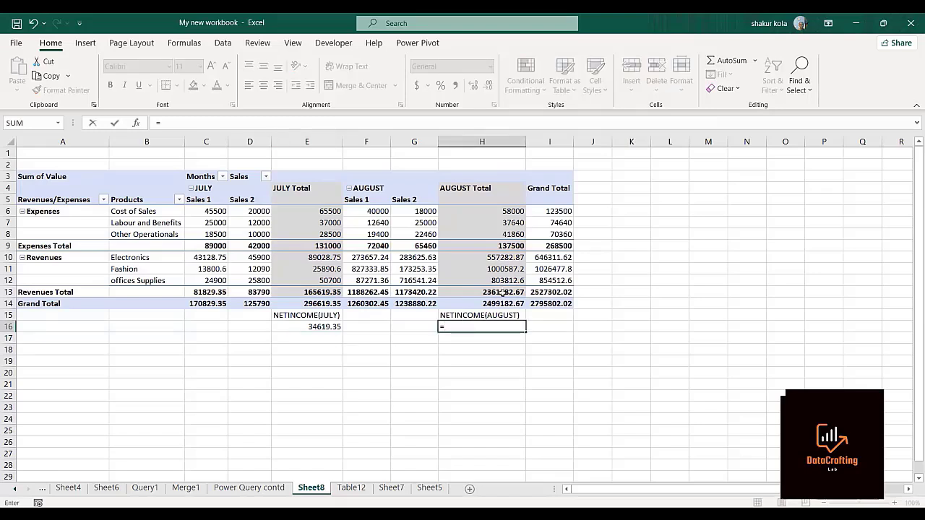
pyautogui.click(502, 292)
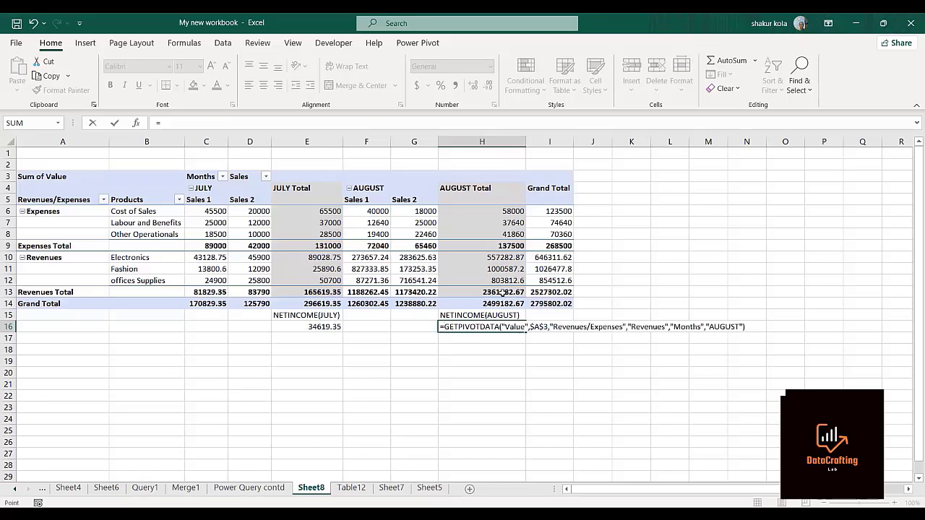
pyautogui.write('-')
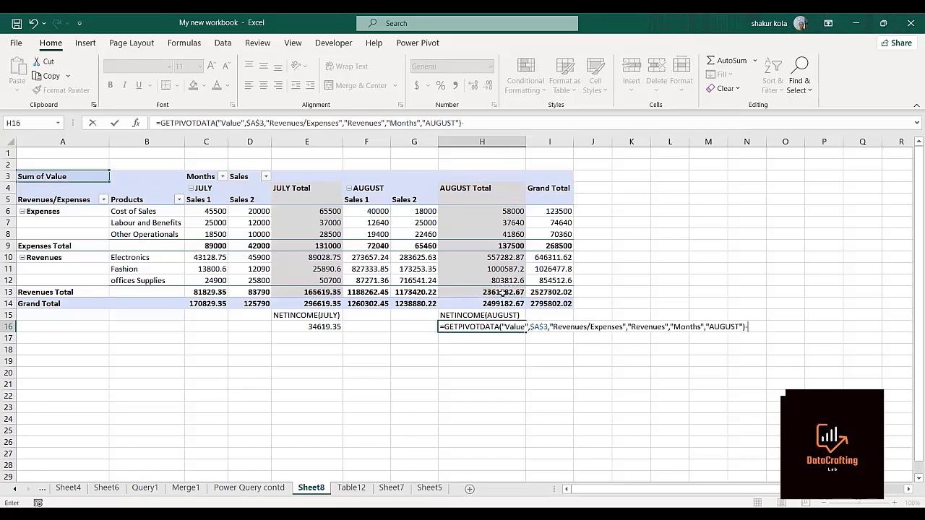
pyautogui.click(468, 244)
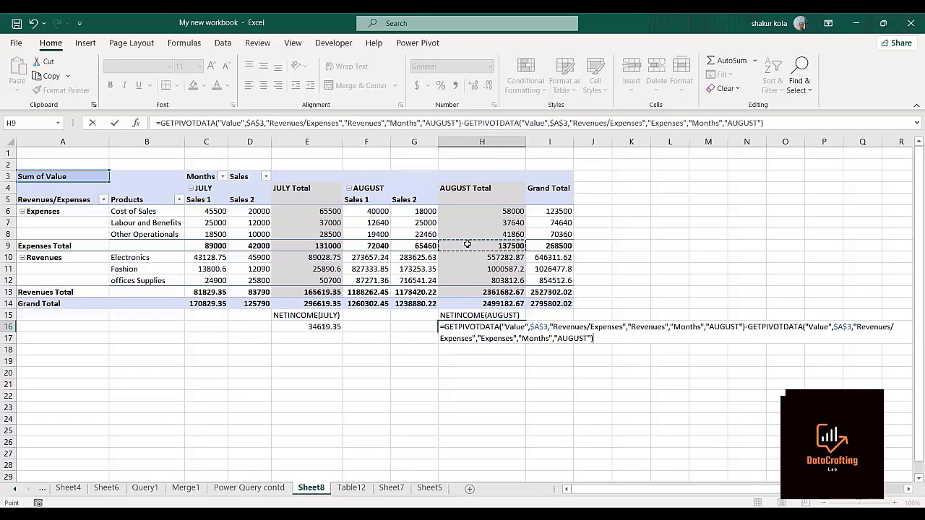
pyautogui.press('Return')
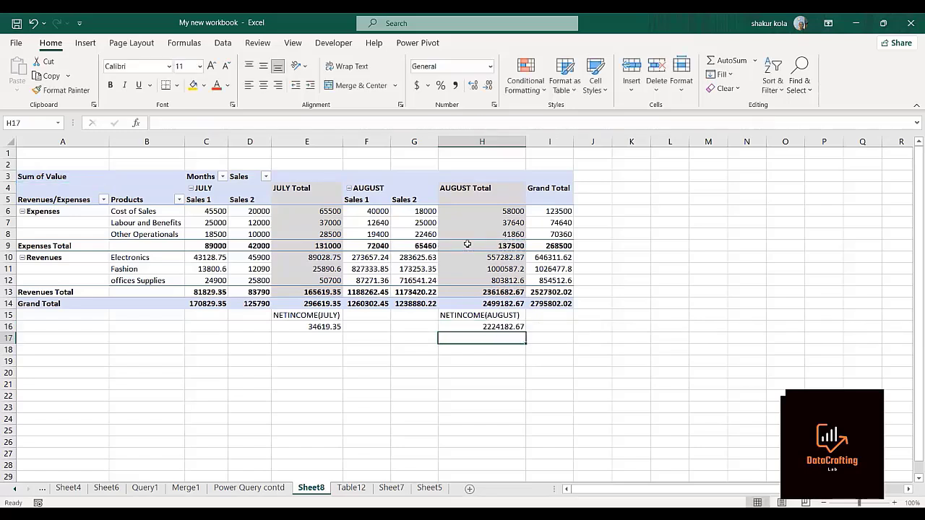
# Enter the label GRAND TOTAL in I15 below the Grand Total column and widen column I to fit it.
pyautogui.click(552, 314)
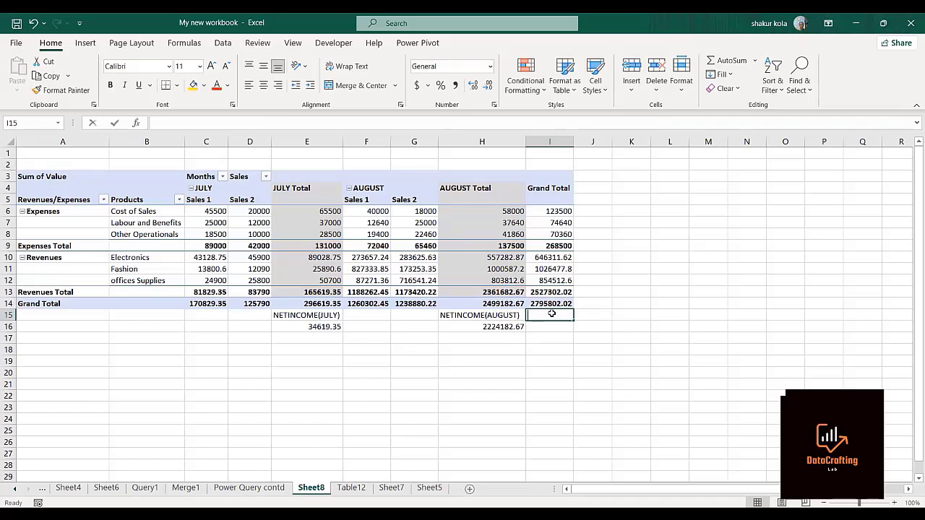
pyautogui.write('grand Total')
pyautogui.press('BackSpace')
pyautogui.press('BackSpace')
pyautogui.press('BackSpace')
pyautogui.press('BackSpace')
pyautogui.press('BackSpace')
pyautogui.press('BackSpace')
pyautogui.press('BackSpace')
pyautogui.press('BackSpace')
pyautogui.press('BackSpace')
pyautogui.press('BackSpace')
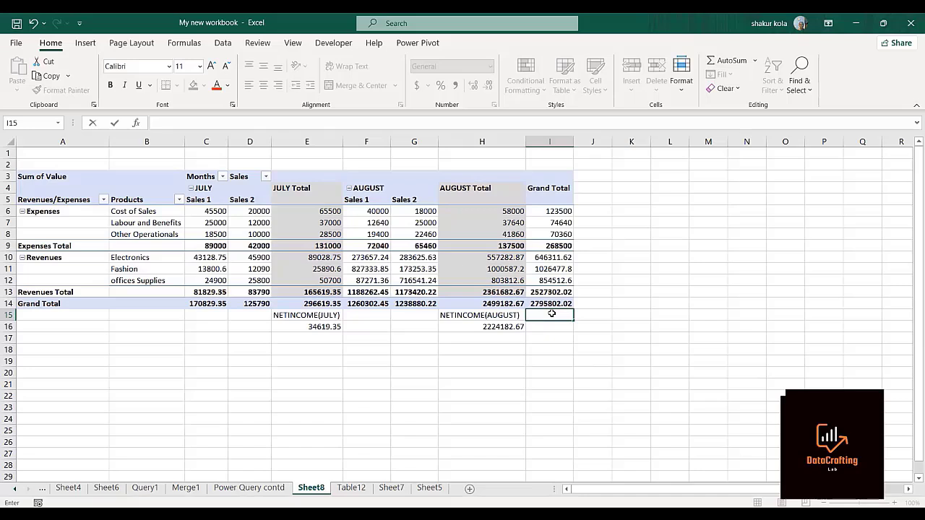
pyautogui.write('GRand TotalA')
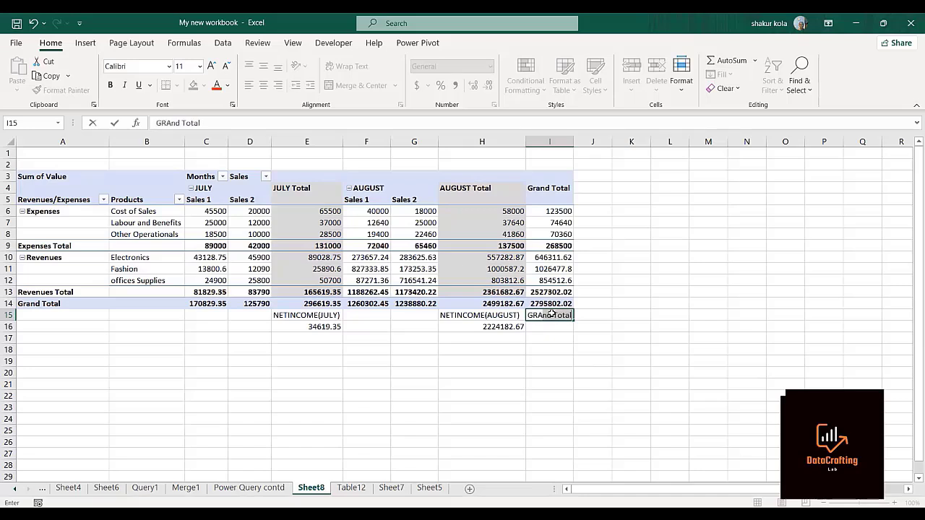
pyautogui.write('ND TOTAL')
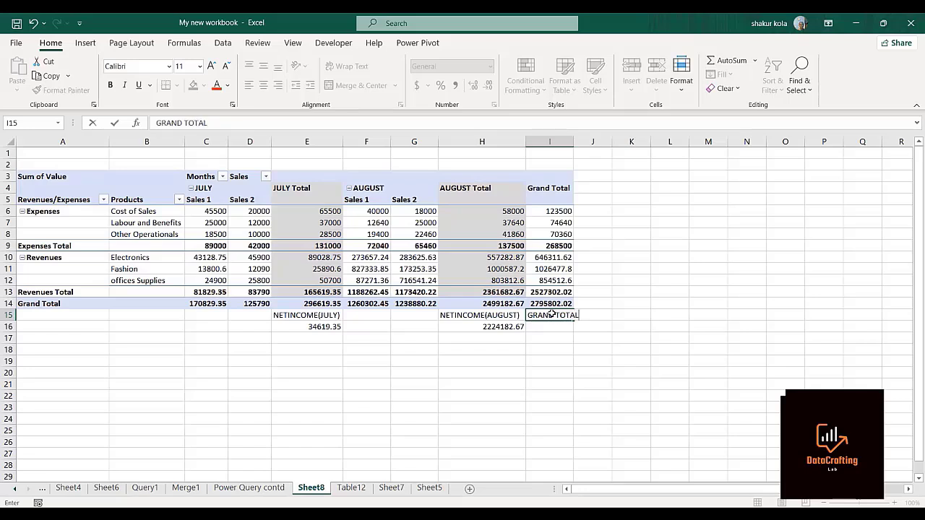
pyautogui.press('Return')
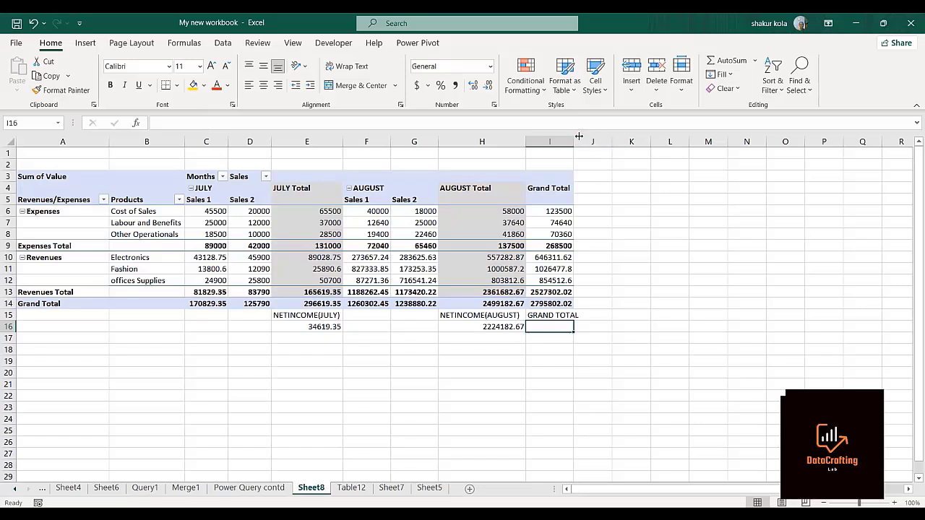
pyautogui.moveTo(573, 141); pyautogui.dragTo(592, 144)
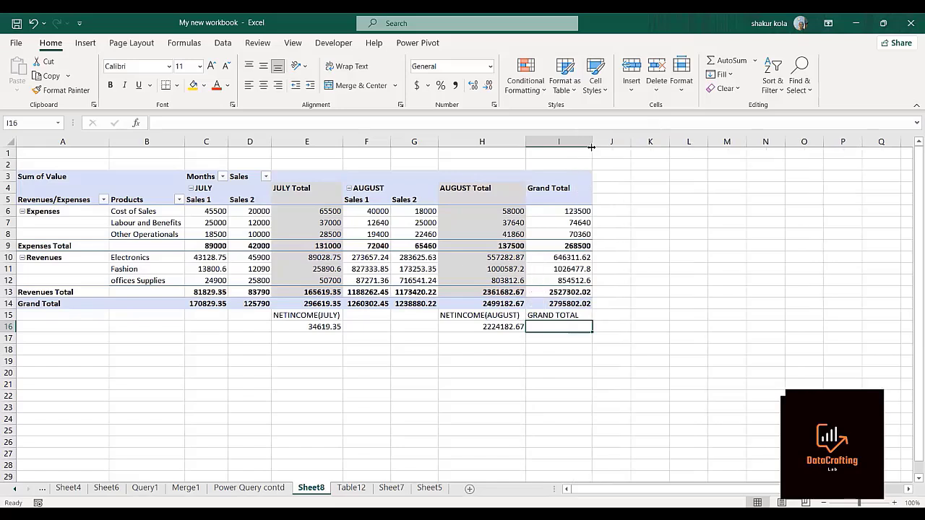
# Calculate overall net income in I16 by subtracting the Grand Total column's Expenses Total in I9 from its Revenues Total in I13.
pyautogui.doubleClick(551, 327)
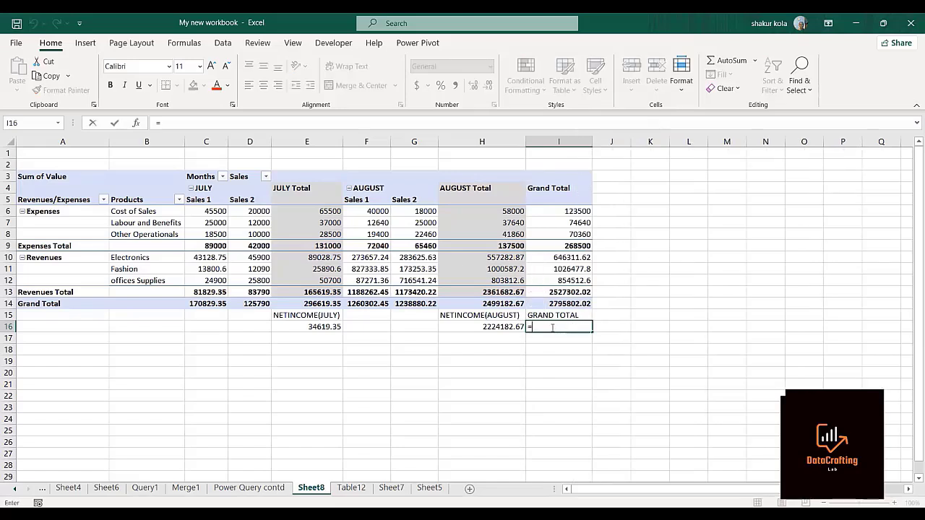
pyautogui.click(558, 292)
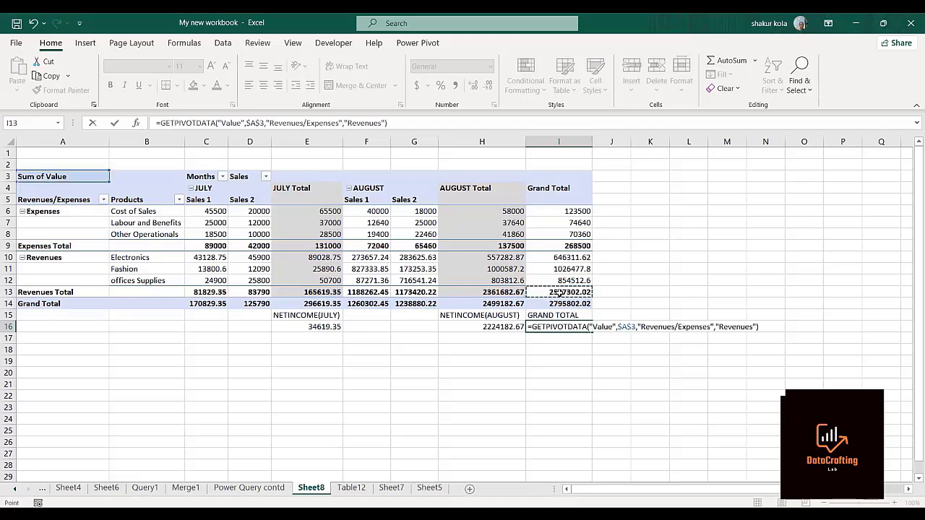
pyautogui.write('-')
pyautogui.click(557, 245)
pyautogui.press('Return')
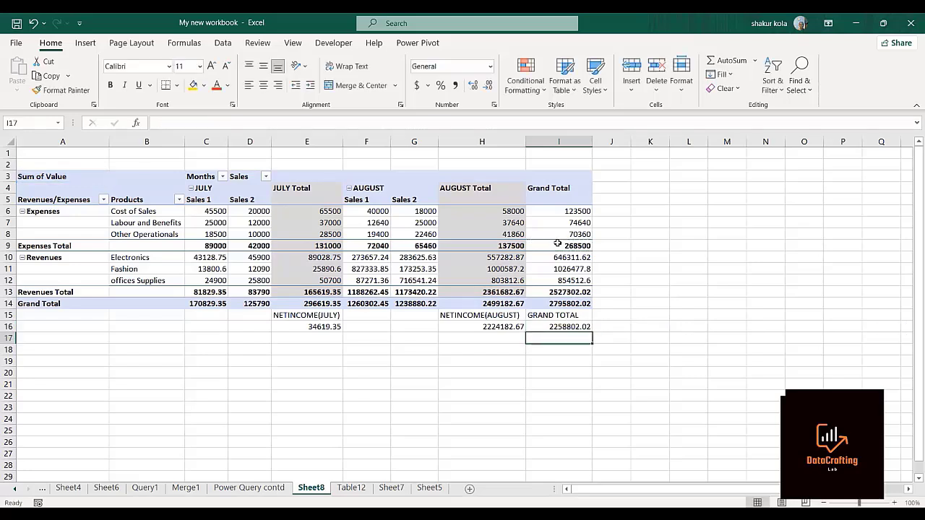
# Make the net income values in E16:I16 bold and set their font size to 12.
pyautogui.click(297, 326)
pyautogui.hotkey('shift', 'Right')
pyautogui.hotkey('shift', 'Right')
pyautogui.hotkey('shift', 'Right')
pyautogui.hotkey('shift', 'Right')
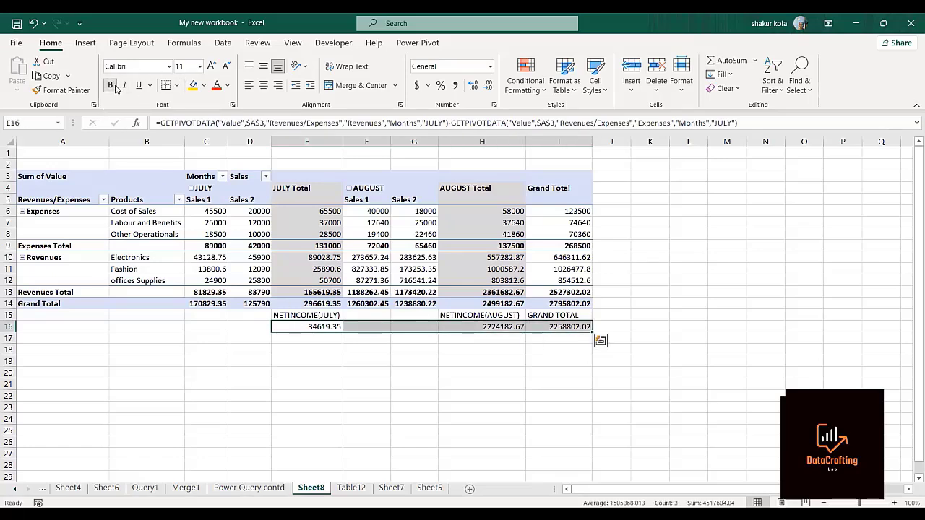
pyautogui.click(112, 85)
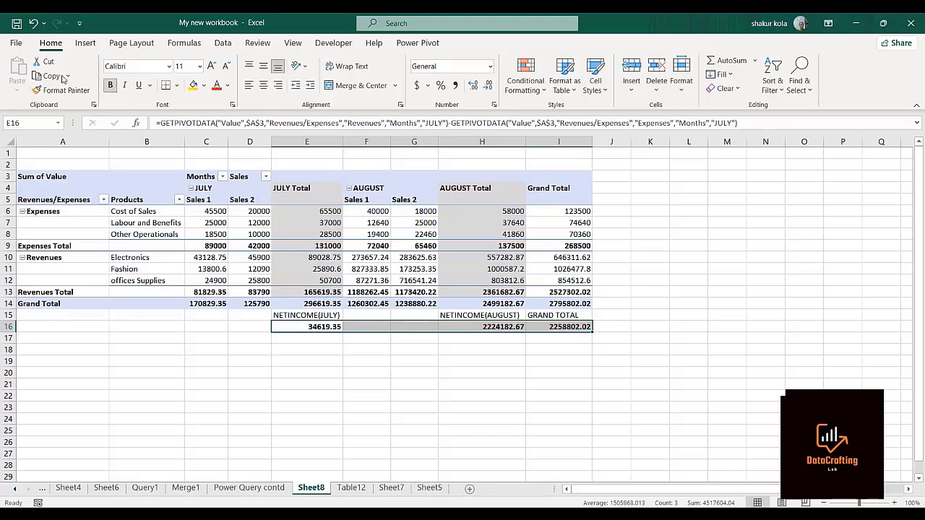
pyautogui.click(210, 66)
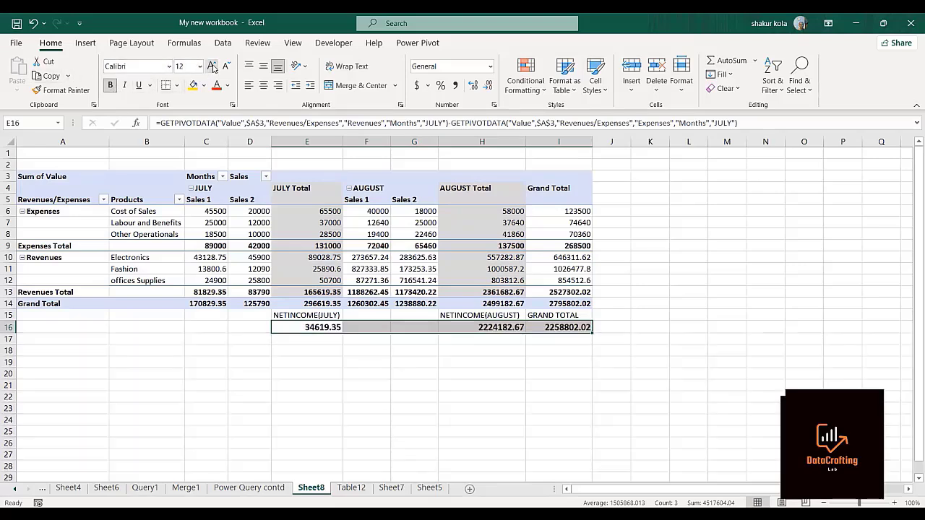
# Set the labels in E15:I15 to font size 14 and widen columns E, H and I to fit them.
pyautogui.click(277, 316)
pyautogui.moveTo(278, 316); pyautogui.dragTo(559, 316)
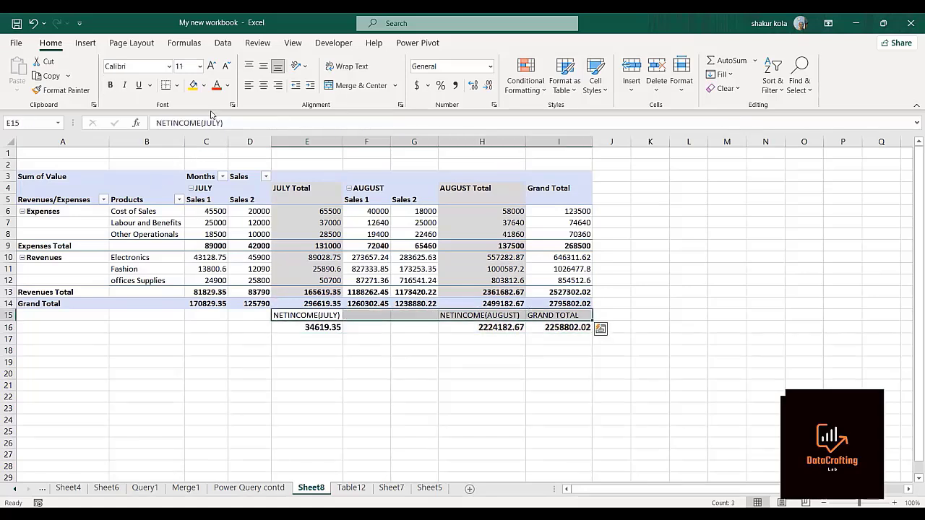
pyautogui.click(211, 67)
pyautogui.click(211, 67)
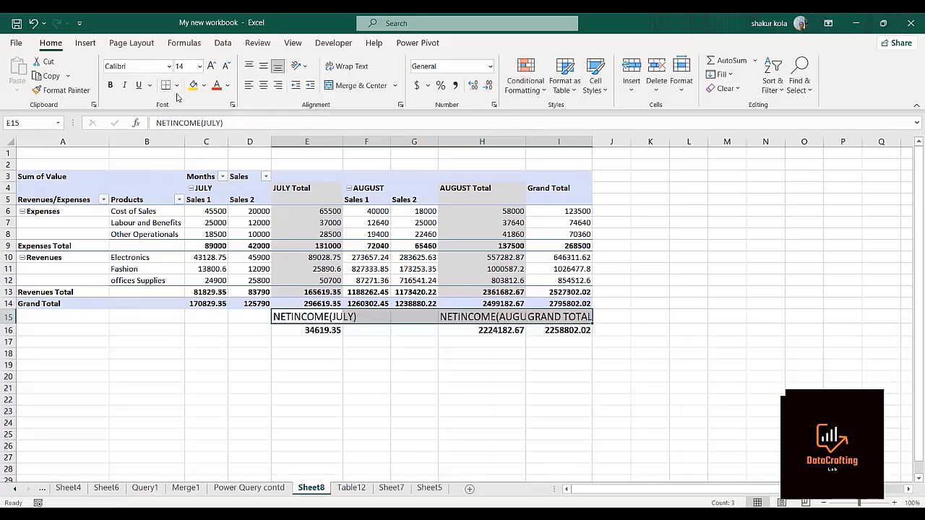
pyautogui.moveTo(591, 142); pyautogui.dragTo(594, 143)
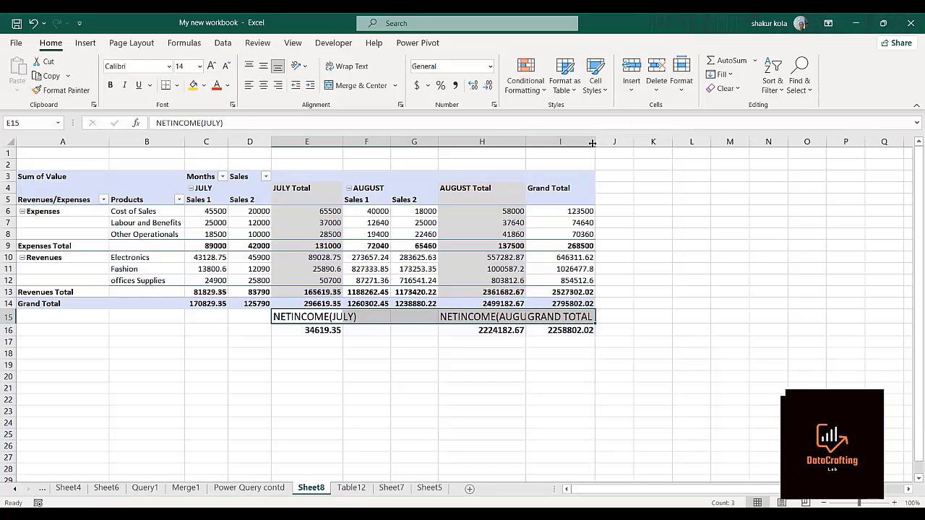
pyautogui.doubleClick(525, 139)
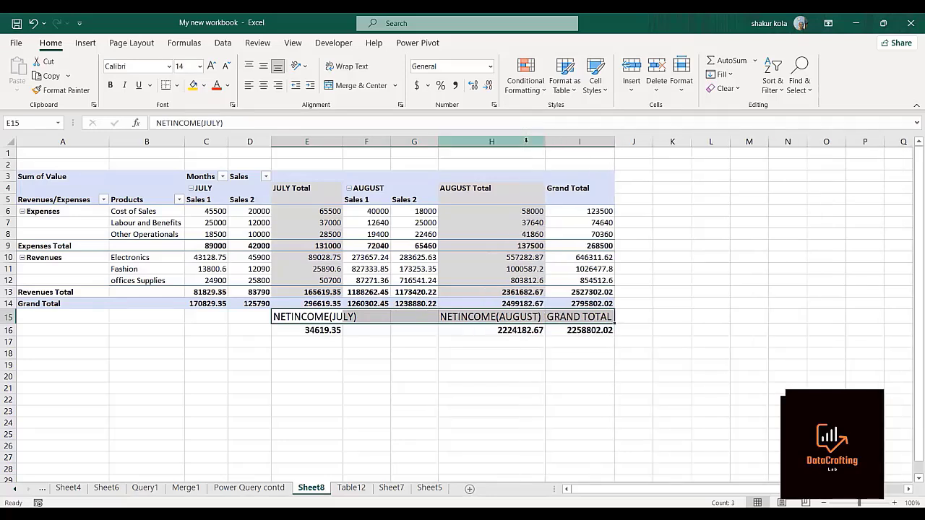
pyautogui.doubleClick(343, 141)
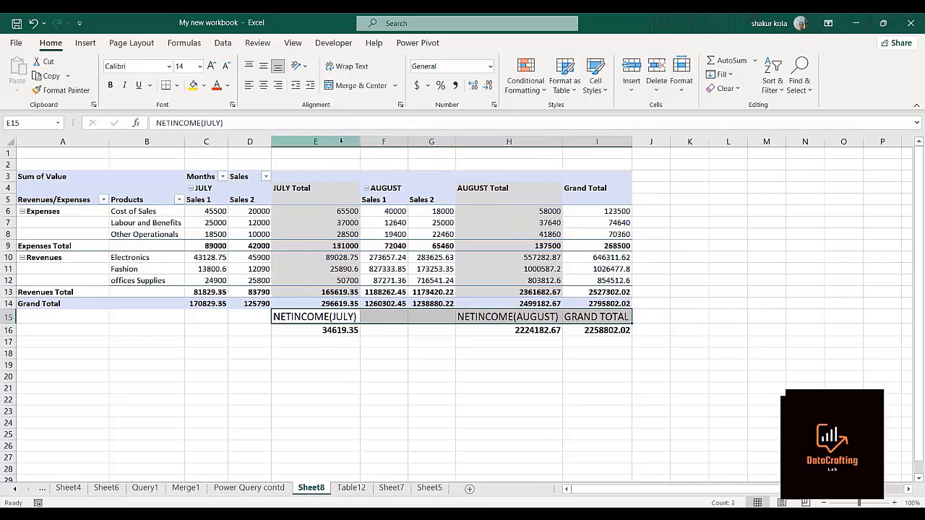
# Format the labels in E15:I15 as bold white text on a green fill and widen column I slightly more.
pyautogui.click(112, 86)
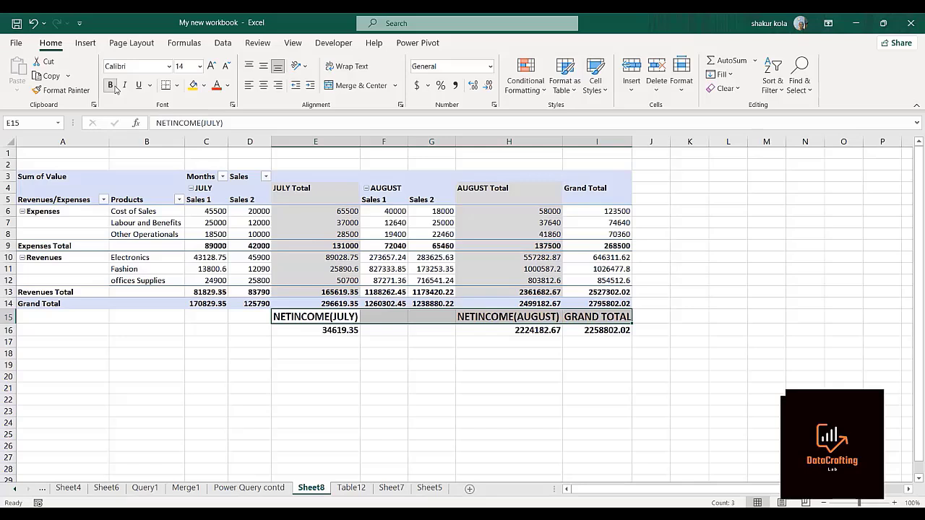
pyautogui.click(205, 86)
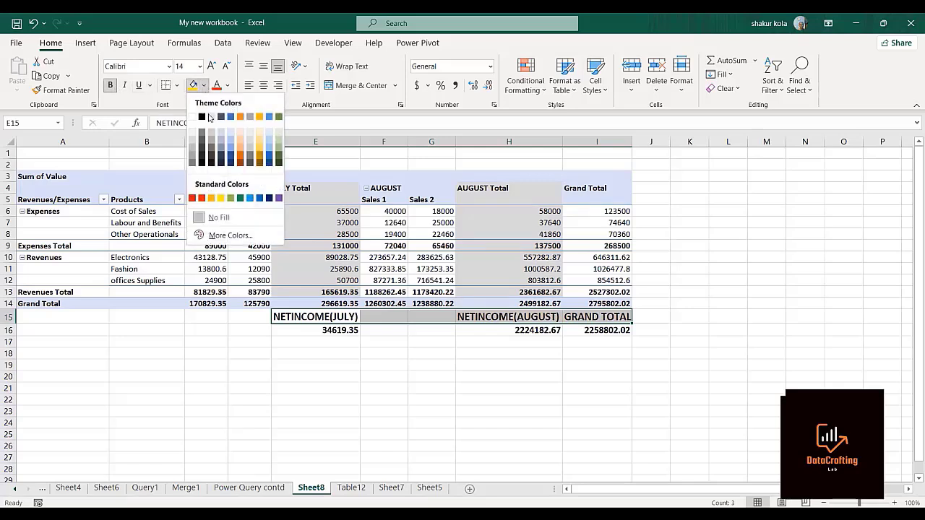
pyautogui.click(241, 199)
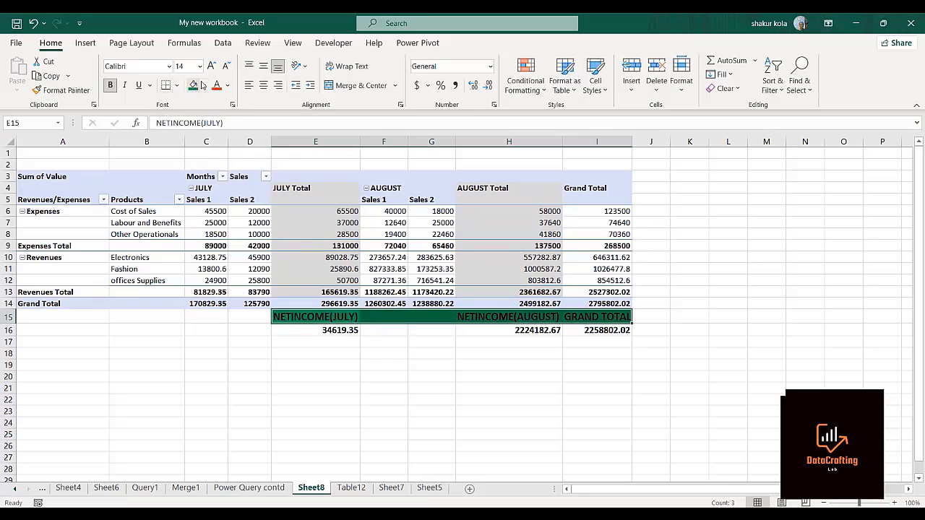
pyautogui.click(229, 86)
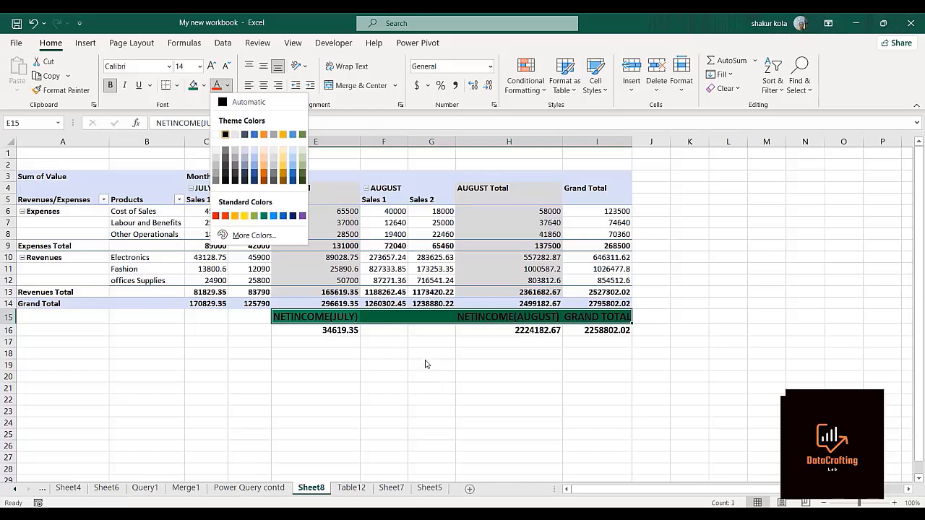
pyautogui.click(224, 135)
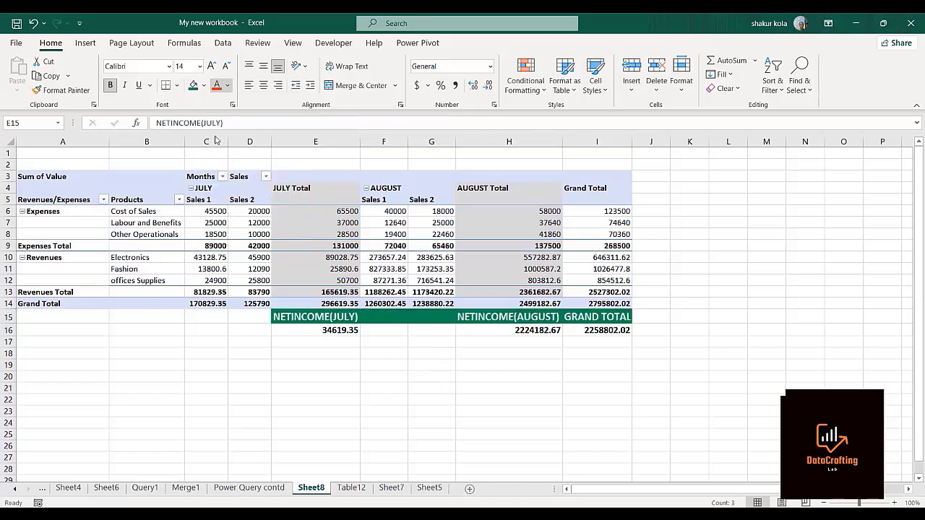
pyautogui.click(449, 403)
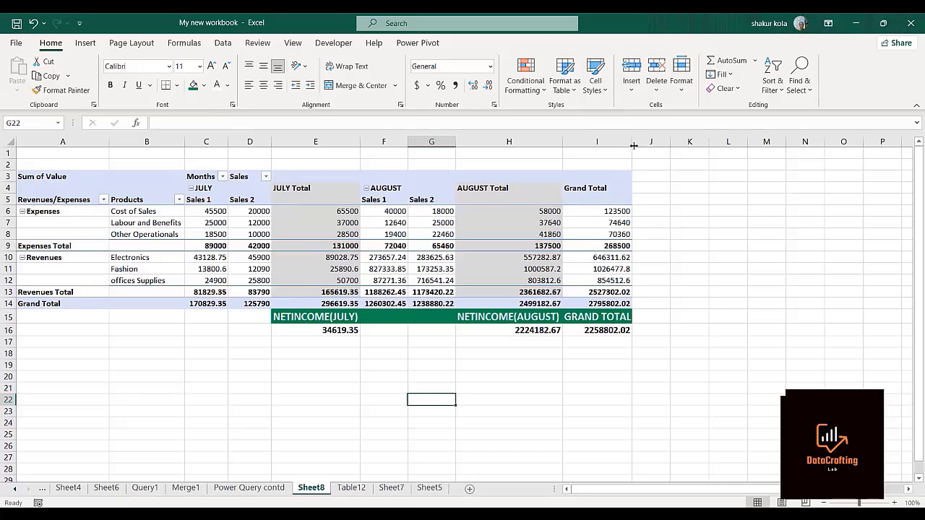
pyautogui.moveTo(631, 144); pyautogui.dragTo(642, 144)
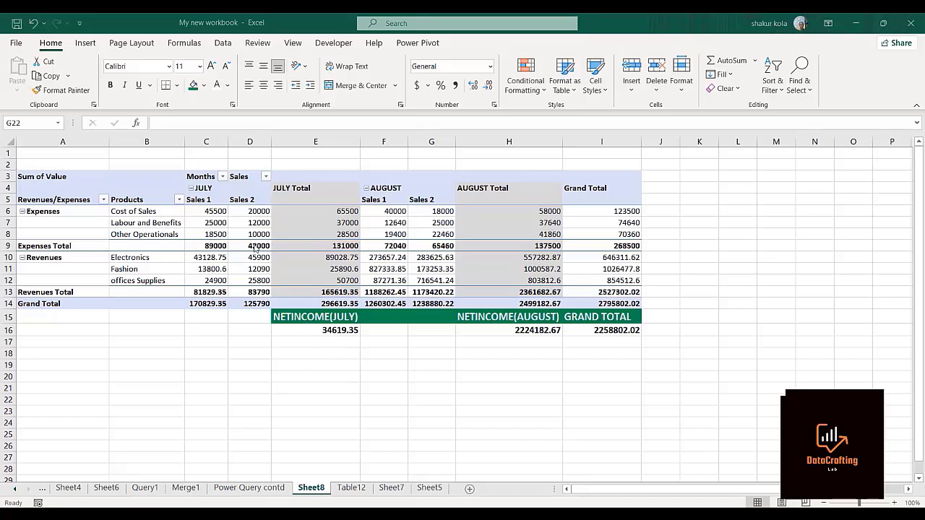
# Review the original report on Sheet7 and the cleaned data on Table12, and return to the PivotTable on Sheet8.
pyautogui.click(387, 490)
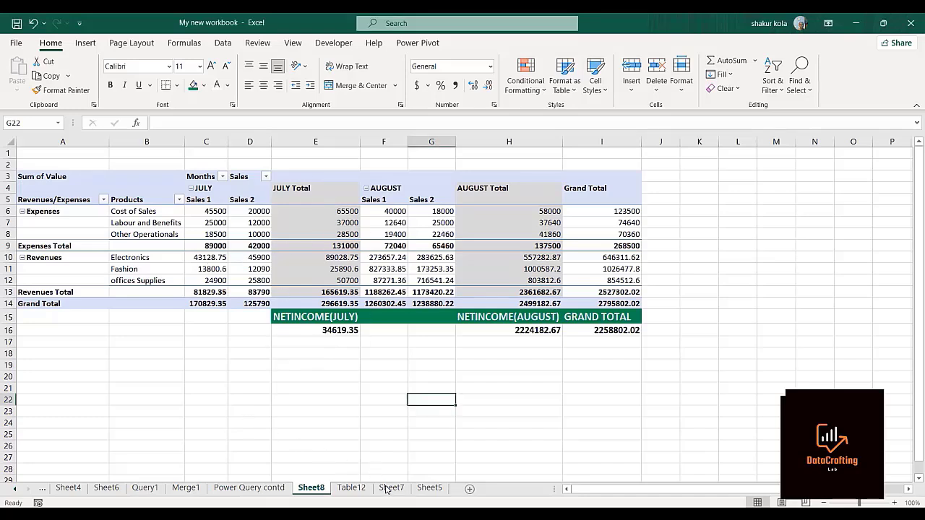
pyautogui.click(386, 490)
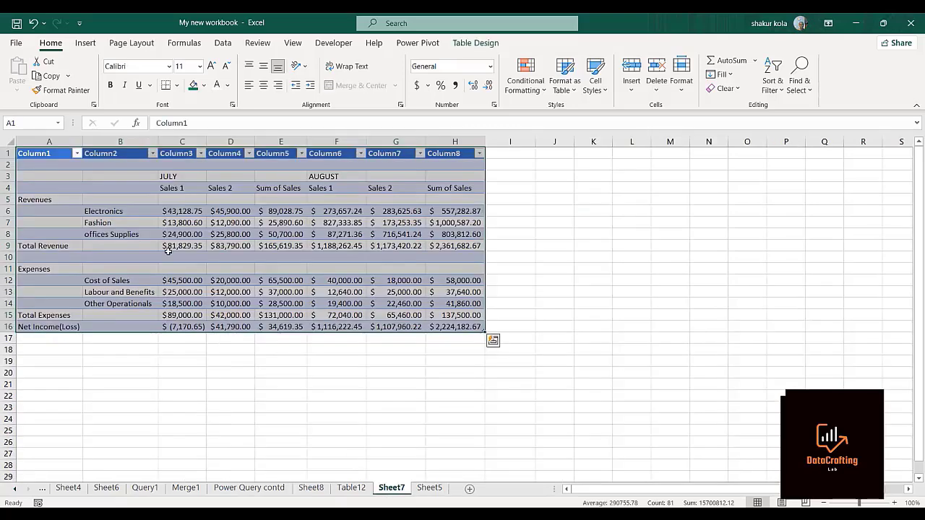
pyautogui.click(352, 489)
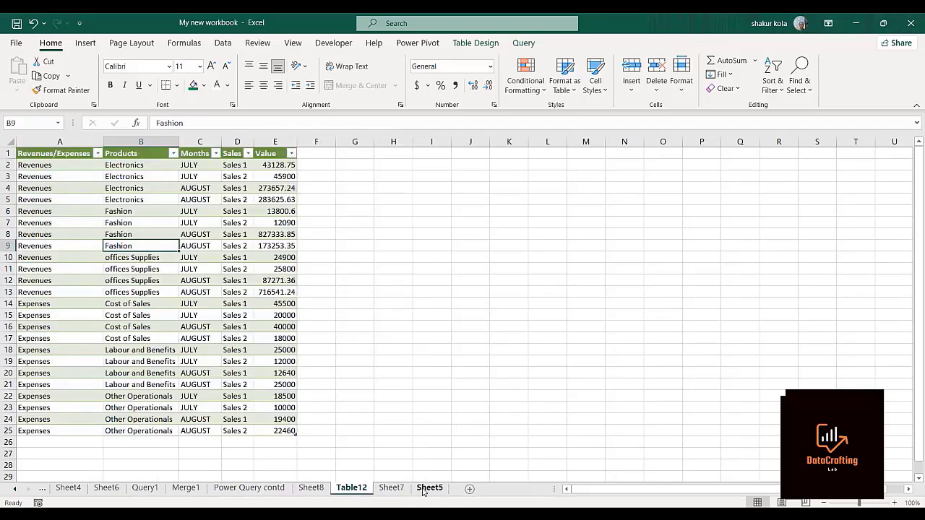
pyautogui.click(311, 489)
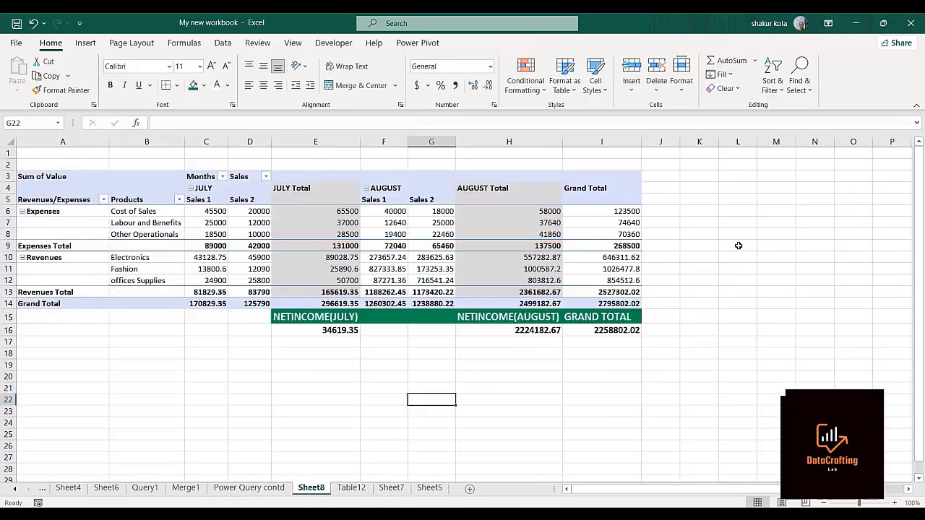